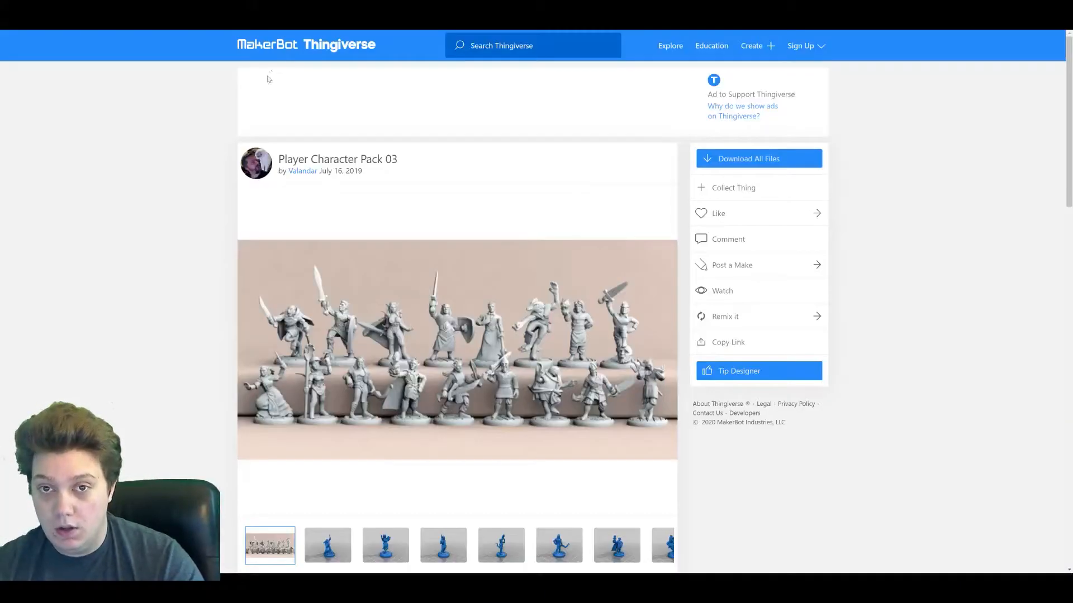
Review the Player Character Pack 03 page and its Creative Commons licence terms, and view the 3D Sculpted Printed Minis YouTube channel
{"action": "scroll", "coordinate": [411, 124], "scroll_direction": "down", "scroll_amount": 2}
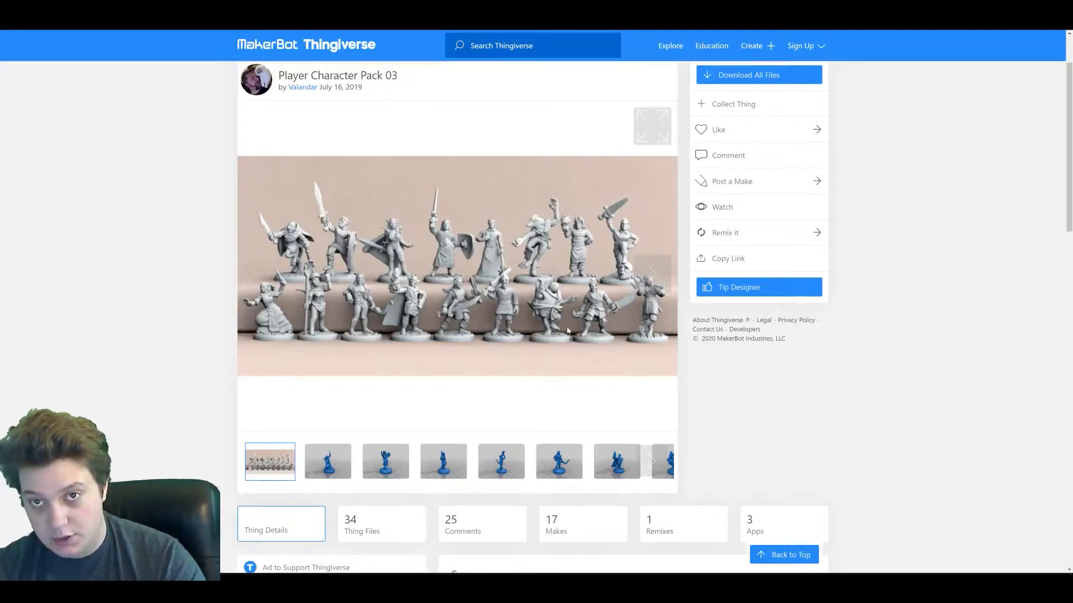
{"action": "scroll", "coordinate": [568, 330], "scroll_direction": "down", "scroll_amount": 10}
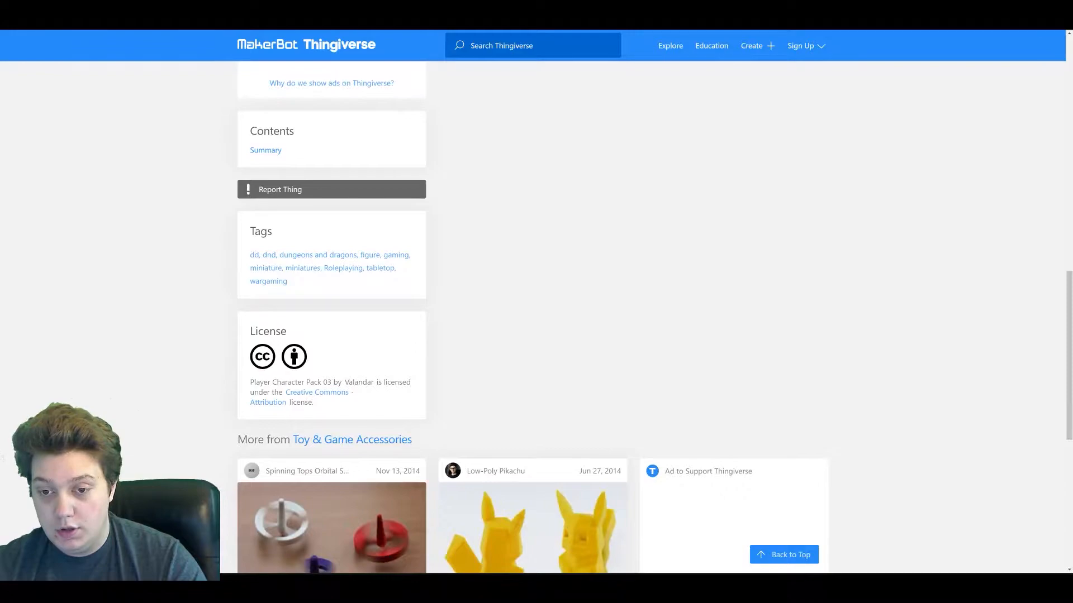
{"action": "left_click", "coordinate": [268, 362]}
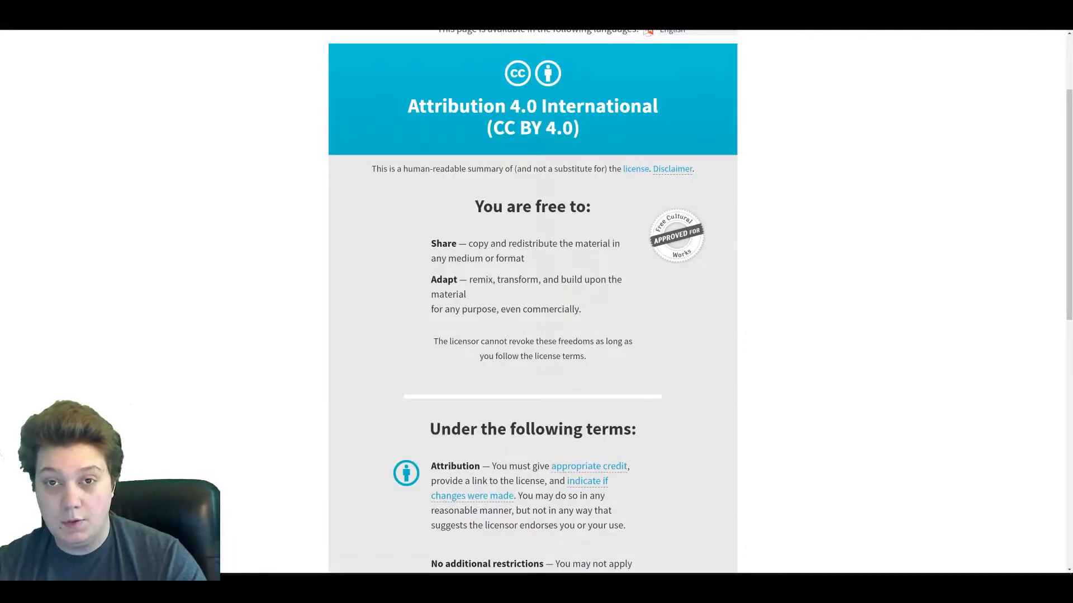
{"action": "key", "text": "alt+Left"}
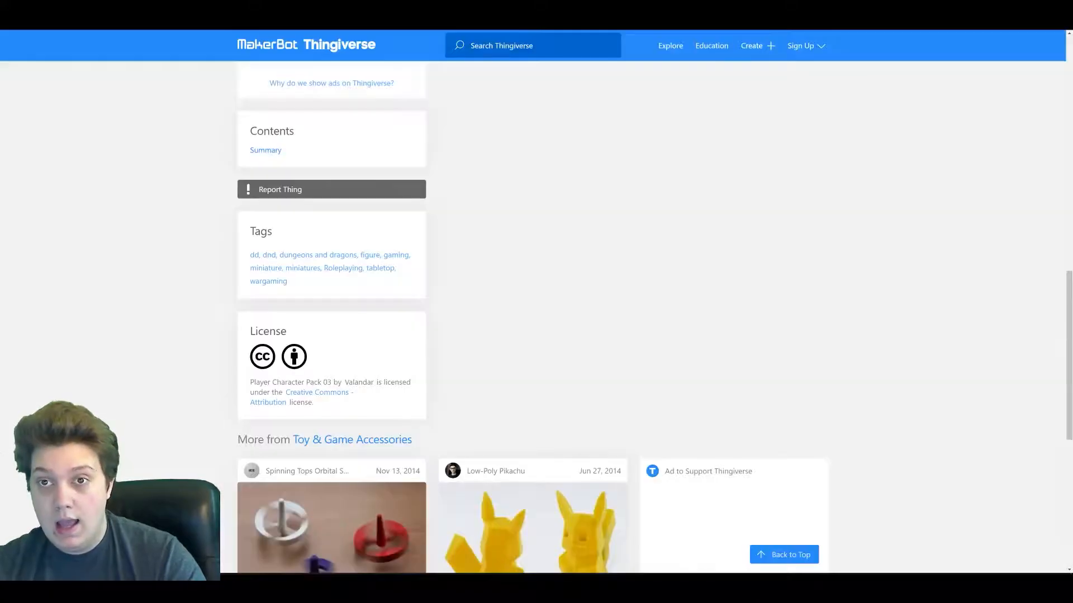
{"action": "scroll", "coordinate": [484, 292], "scroll_direction": "up", "scroll_amount": 10}
{"action": "scroll", "coordinate": [489, 290], "scroll_direction": "down", "scroll_amount": 1}
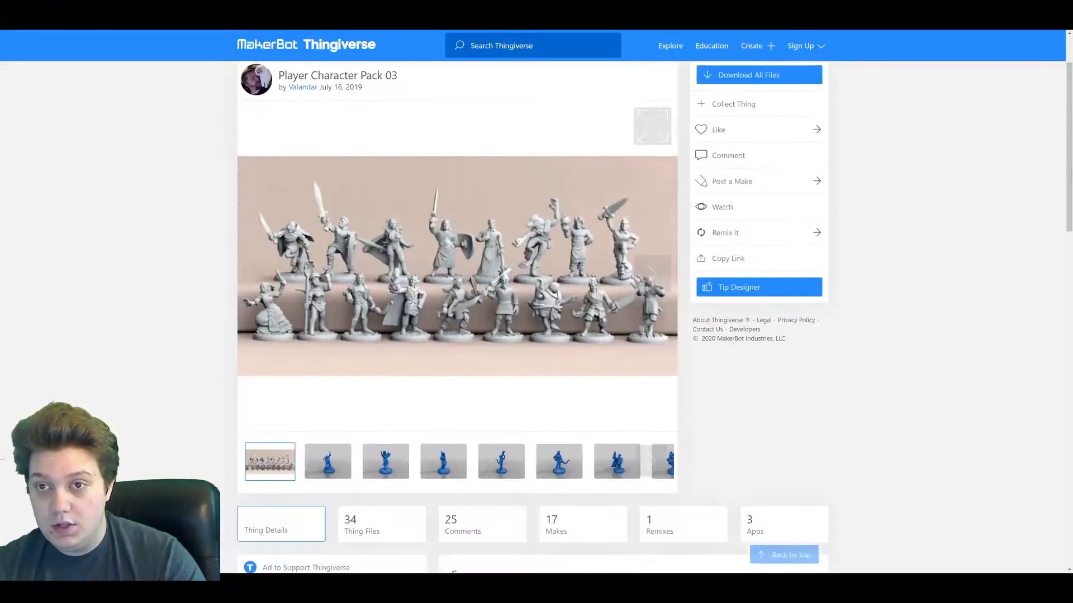
{"action": "left_click", "coordinate": [336, 7]}
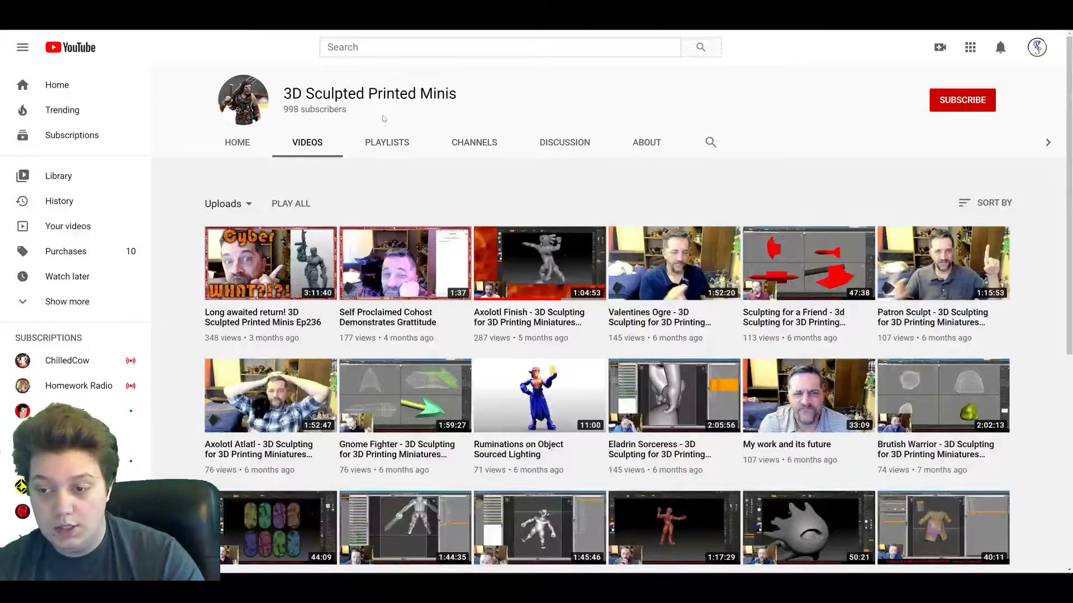
Switch to Tinkercad and examine the customized catfolk miniature with its sword and shield from several angles
{"action": "left_click", "coordinate": [280, 8]}
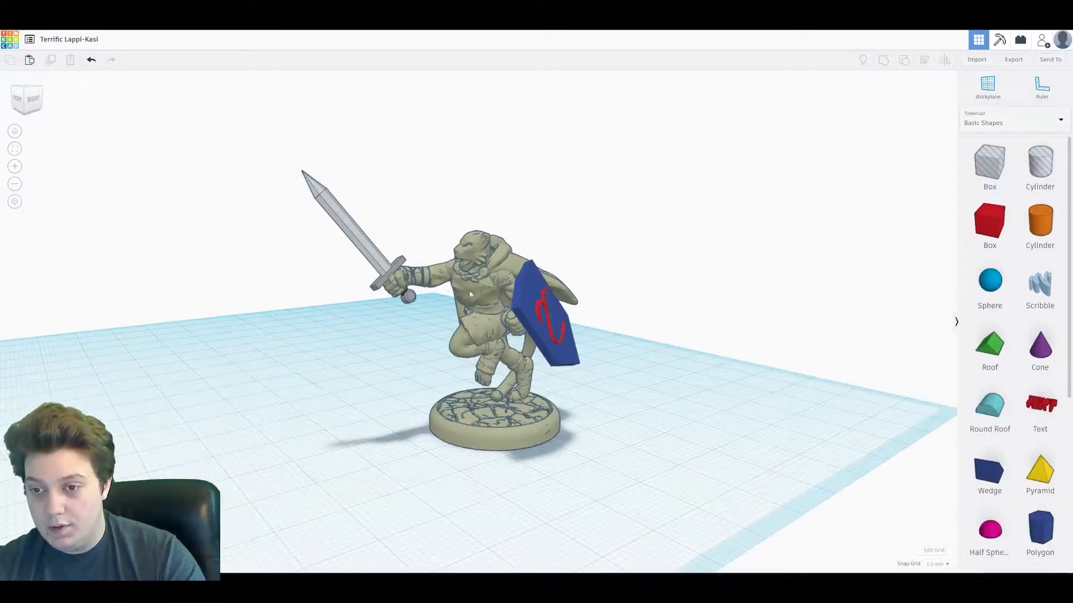
{"action": "right_click_drag", "start_coordinate": [447, 288], "coordinate": [508, 326]}
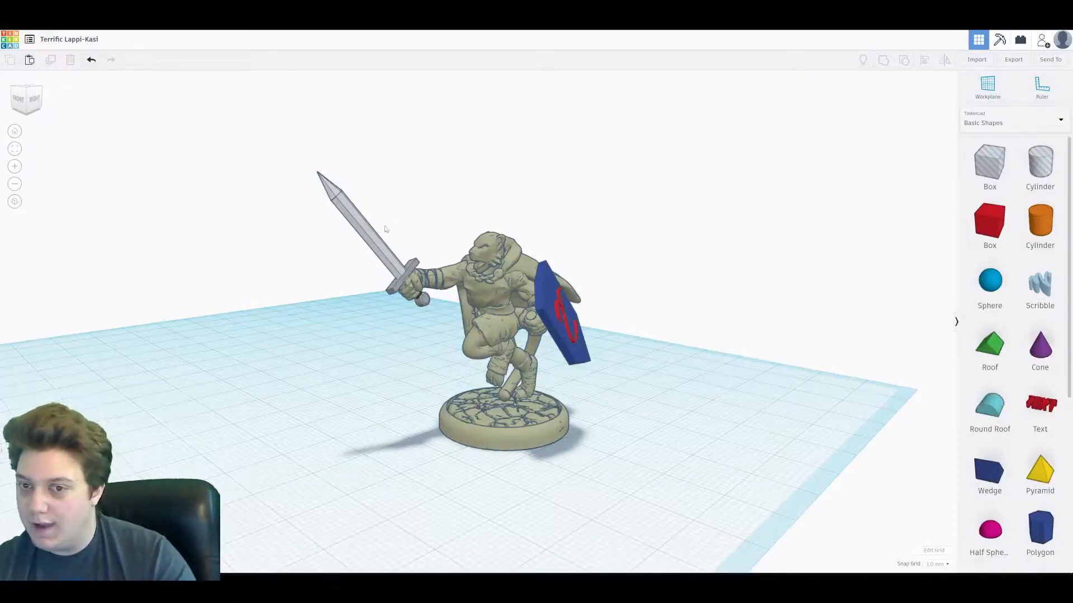
{"action": "right_click_drag", "start_coordinate": [351, 248], "coordinate": [381, 314]}
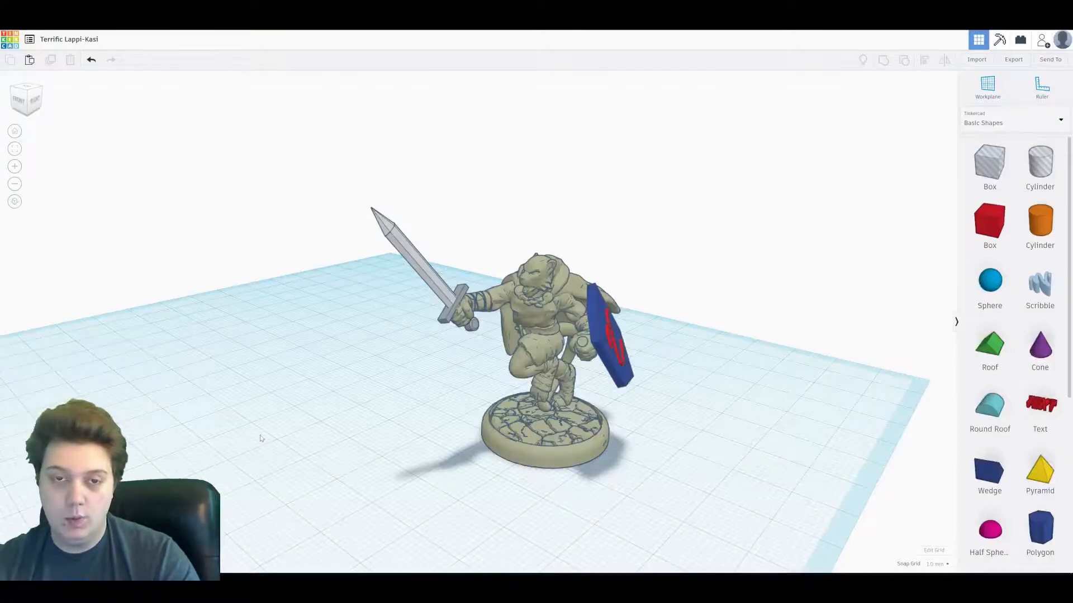
Look over the downloaded OBJ and STL character models in File Explorer and return to the Tinkercad design
{"action": "key", "text": "alt+Tab"}
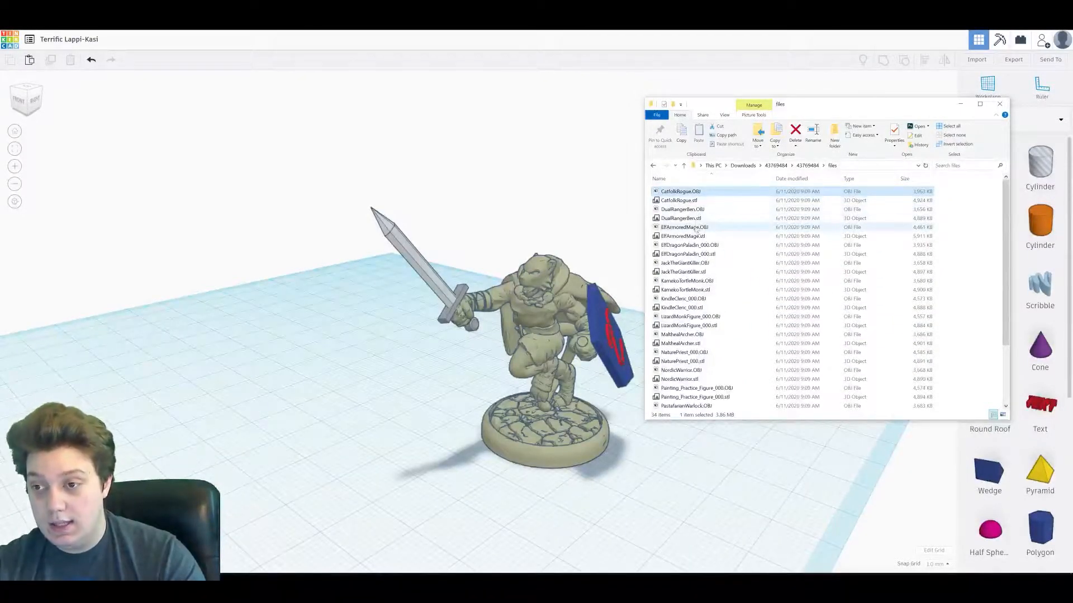
{"action": "left_click", "coordinate": [701, 210]}
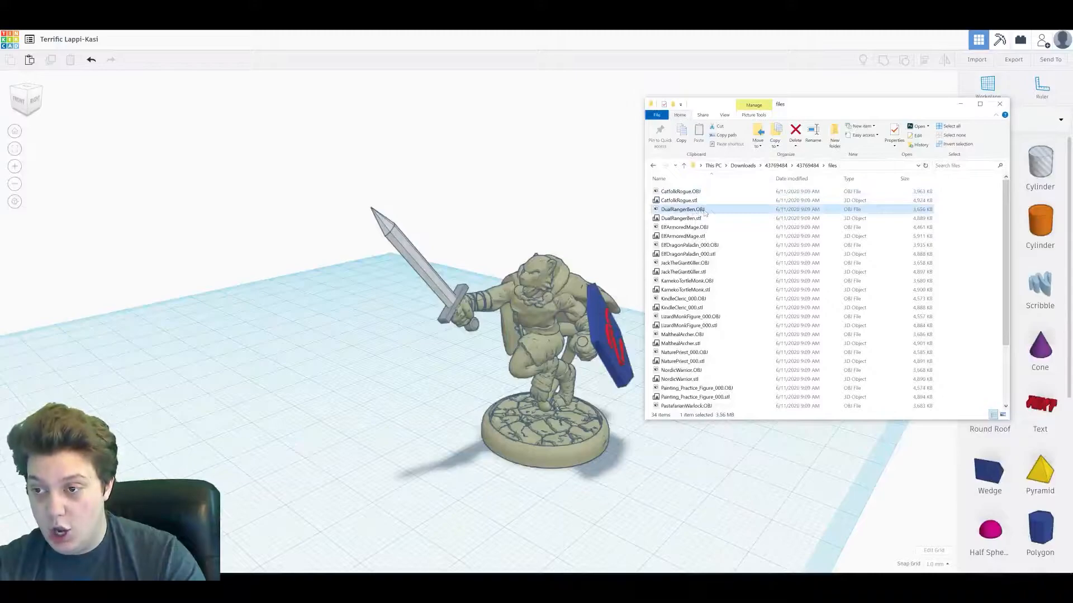
{"action": "left_click", "coordinate": [267, 377]}
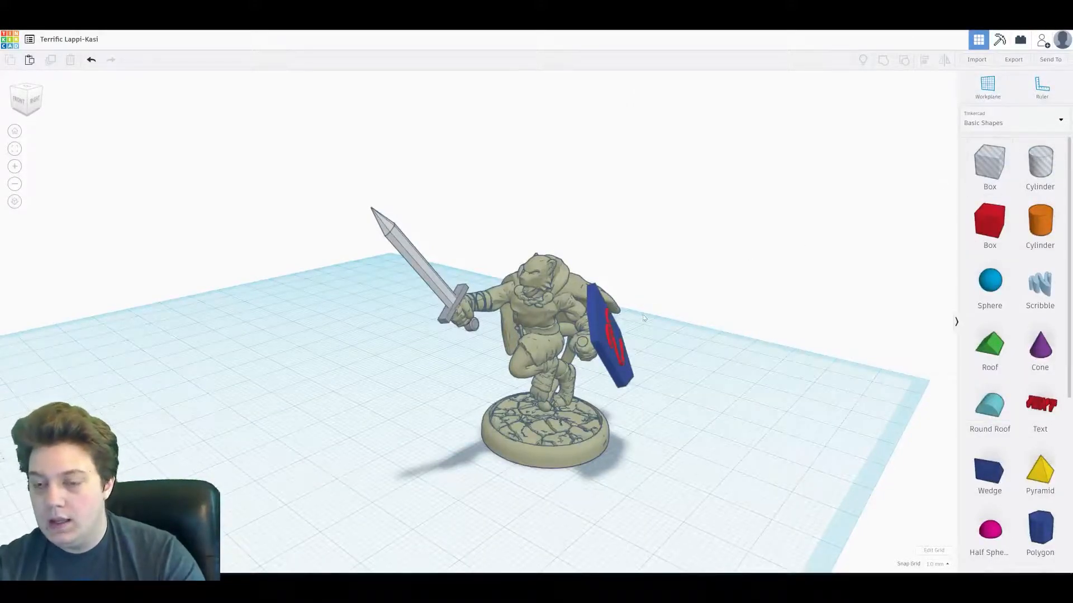
Import CatfolkRogue.OBJ from the downloaded files folder into the design
{"action": "right_click_drag", "start_coordinate": [653, 313], "coordinate": [455, 316]}
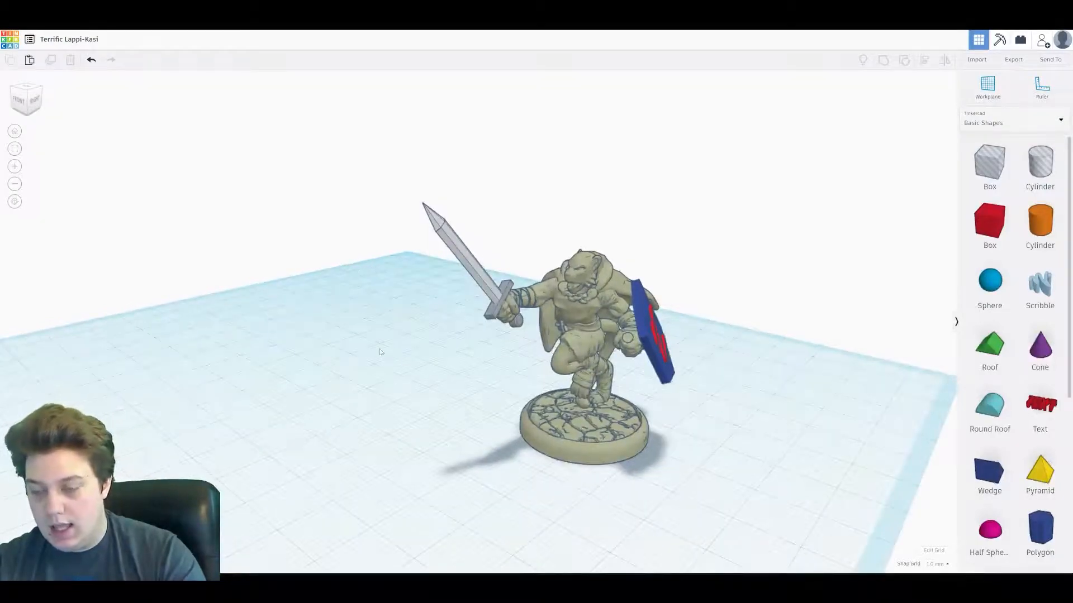
{"action": "left_click", "coordinate": [971, 61]}
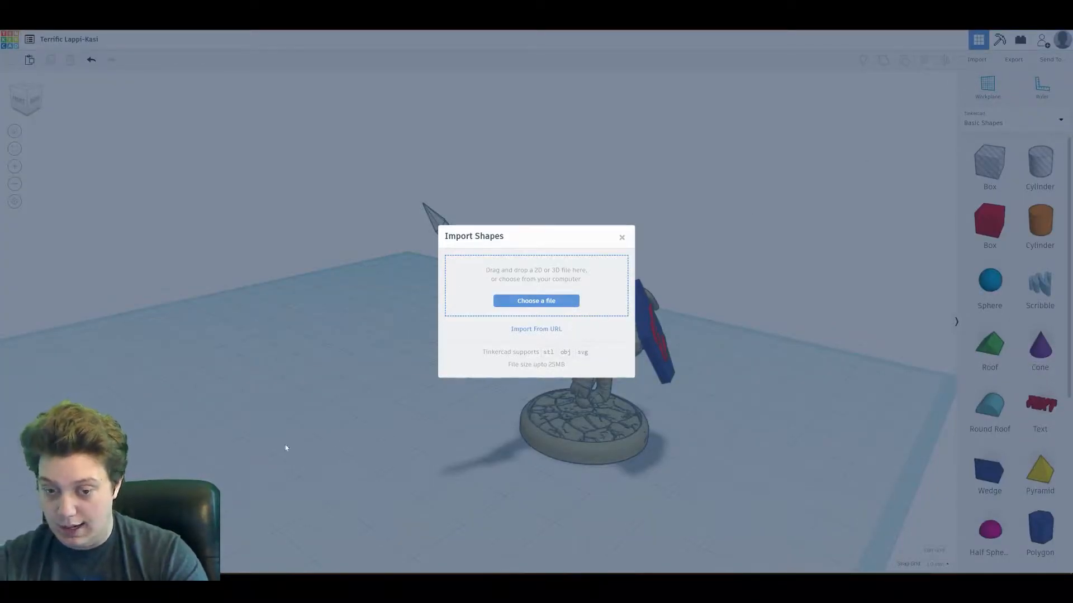
{"action": "key", "text": "alt+Tab"}
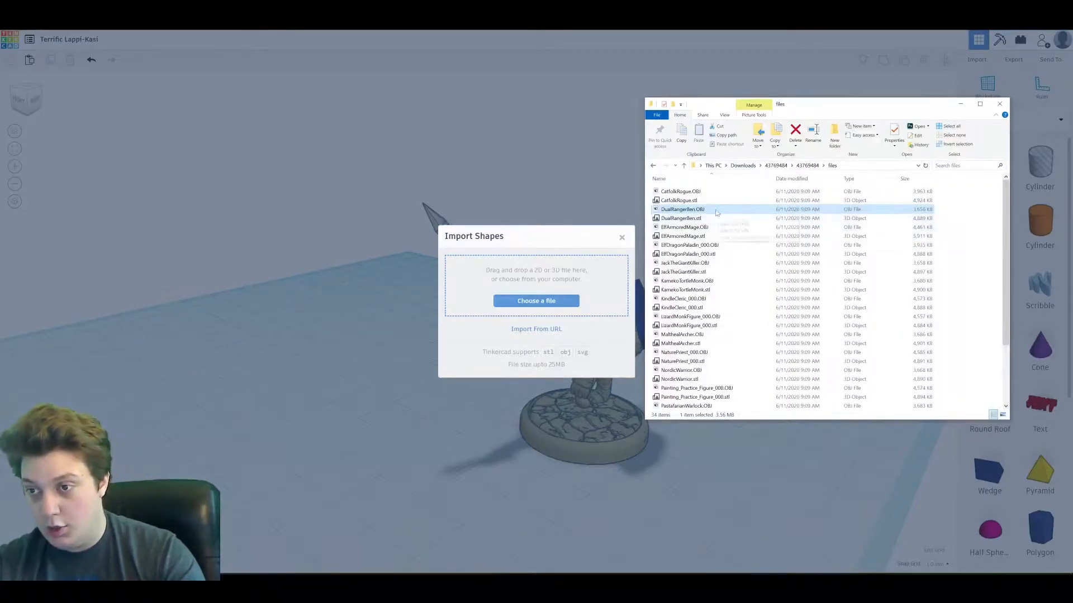
{"action": "left_click_drag", "start_coordinate": [707, 195], "coordinate": [537, 282]}
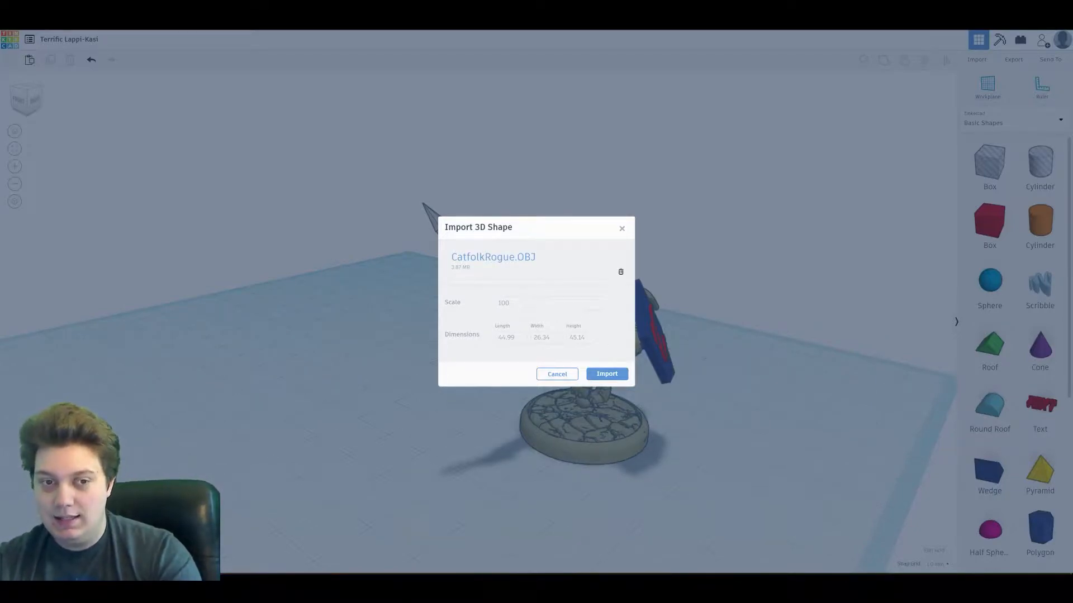
{"action": "left_click", "coordinate": [601, 376]}
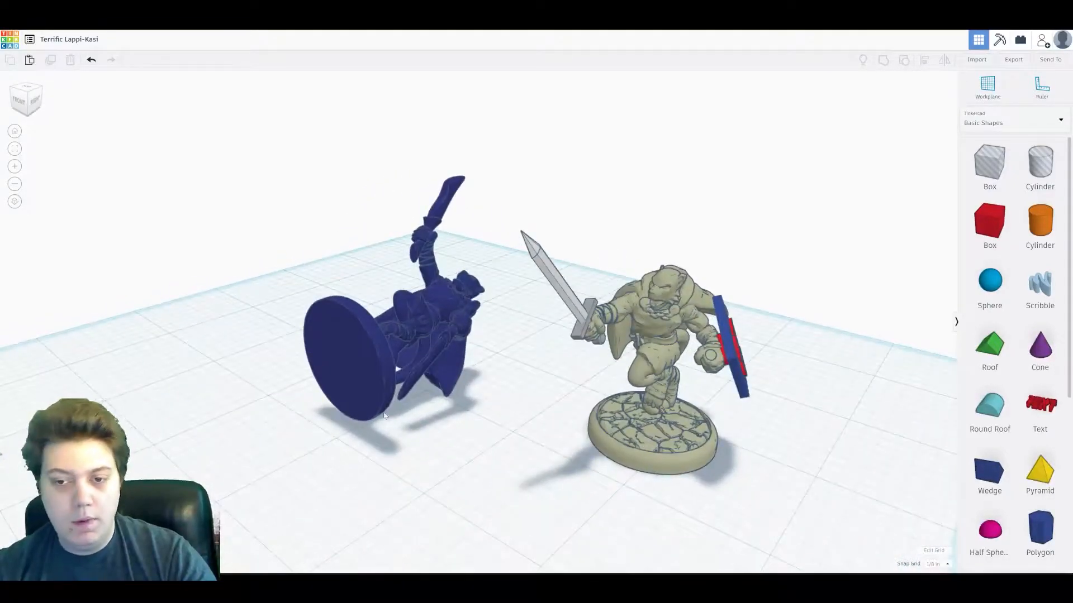
Try tan and light grey as solid colours for the imported catfolk figure
{"action": "left_click", "coordinate": [409, 342]}
{"action": "left_click", "coordinate": [879, 114]}
{"action": "left_click", "coordinate": [879, 168]}
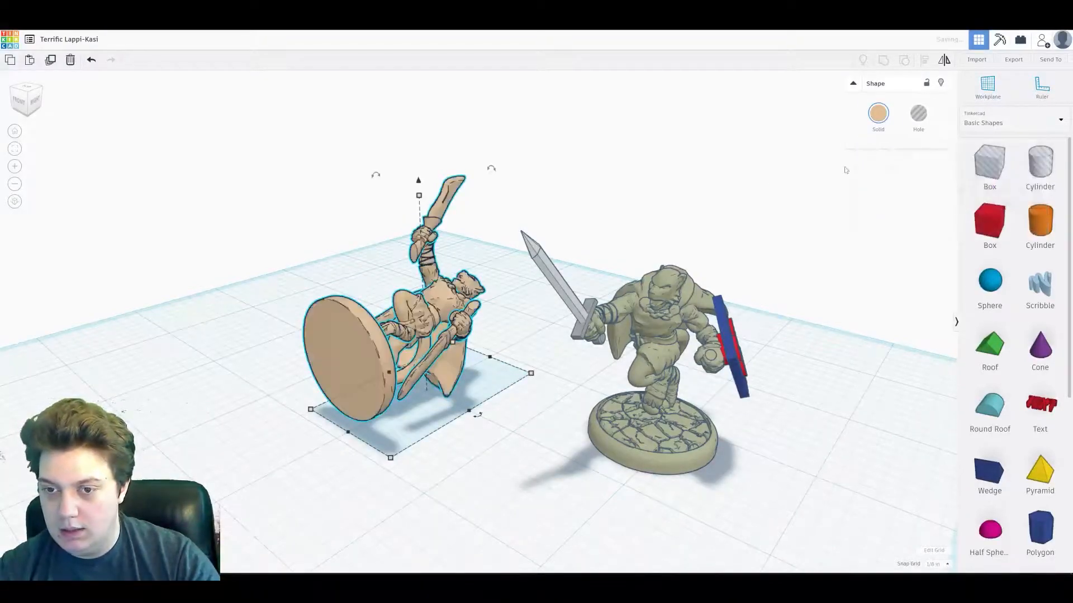
{"action": "left_click", "coordinate": [505, 206]}
{"action": "left_click", "coordinate": [443, 299]}
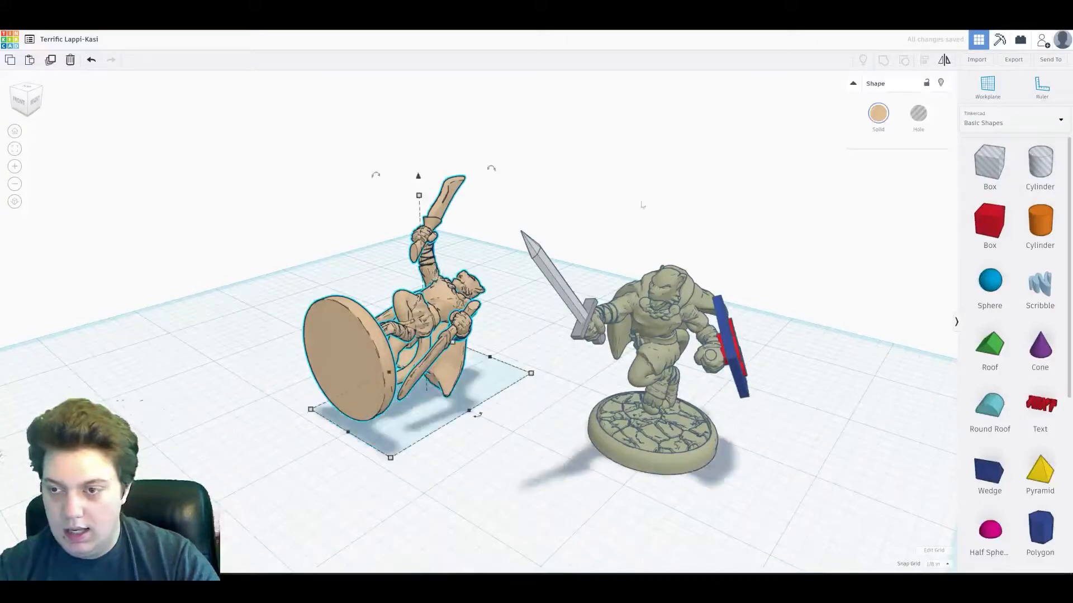
{"action": "left_click", "coordinate": [886, 122]}
{"action": "left_click", "coordinate": [1003, 195]}
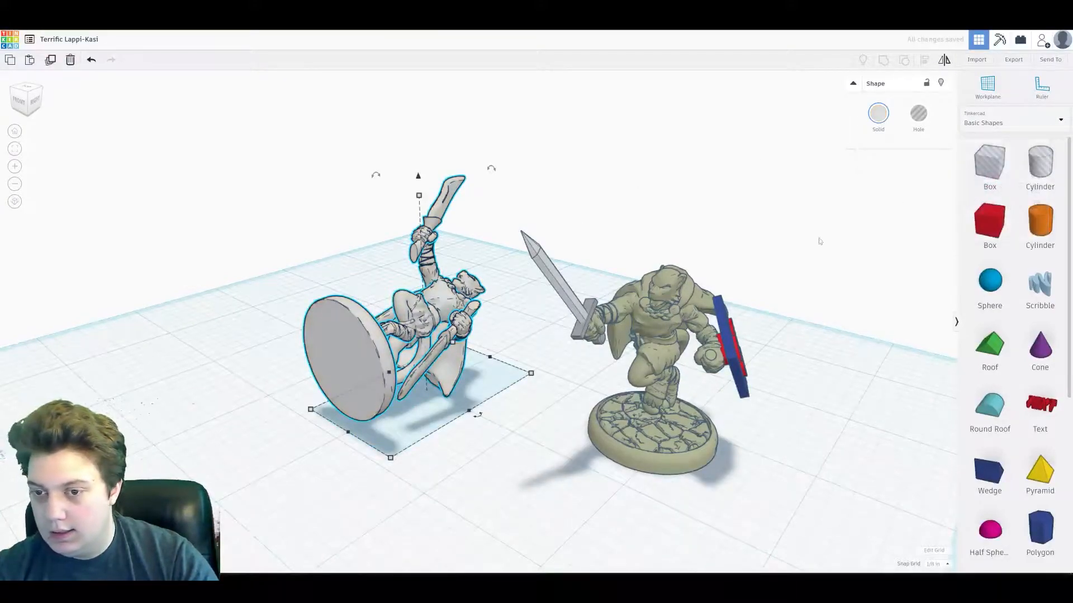
Set the imported catfolk figure's solid colour to a darker grey
{"action": "left_click", "coordinate": [878, 114]}
{"action": "left_click", "coordinate": [1038, 179]}
{"action": "left_click", "coordinate": [540, 229]}
{"action": "left_click", "coordinate": [430, 229]}
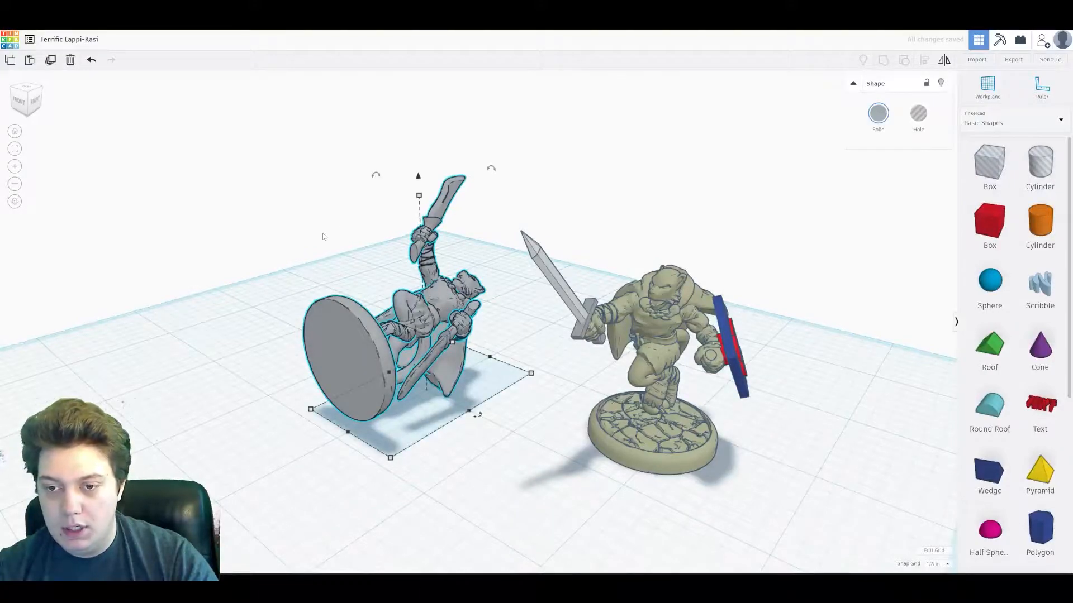
Rotate the grey catfolk figure upright so that its round base lies flat on the workplane
{"action": "left_click_drag", "start_coordinate": [375, 174], "coordinate": [316, 299]}
{"action": "left_click", "coordinate": [147, 329]}
{"action": "right_click_drag", "start_coordinate": [147, 329], "coordinate": [398, 266]}
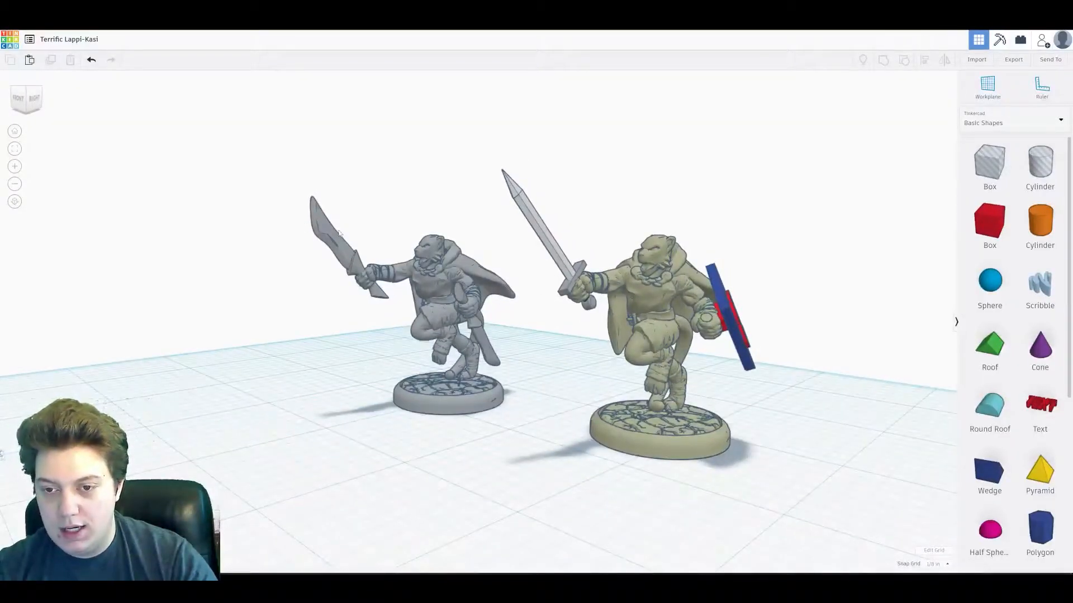
Compare the original grey catfolk figure with the customized one, examining their weapons and shield from several angles
{"action": "right_click_drag", "start_coordinate": [317, 233], "coordinate": [665, 345]}
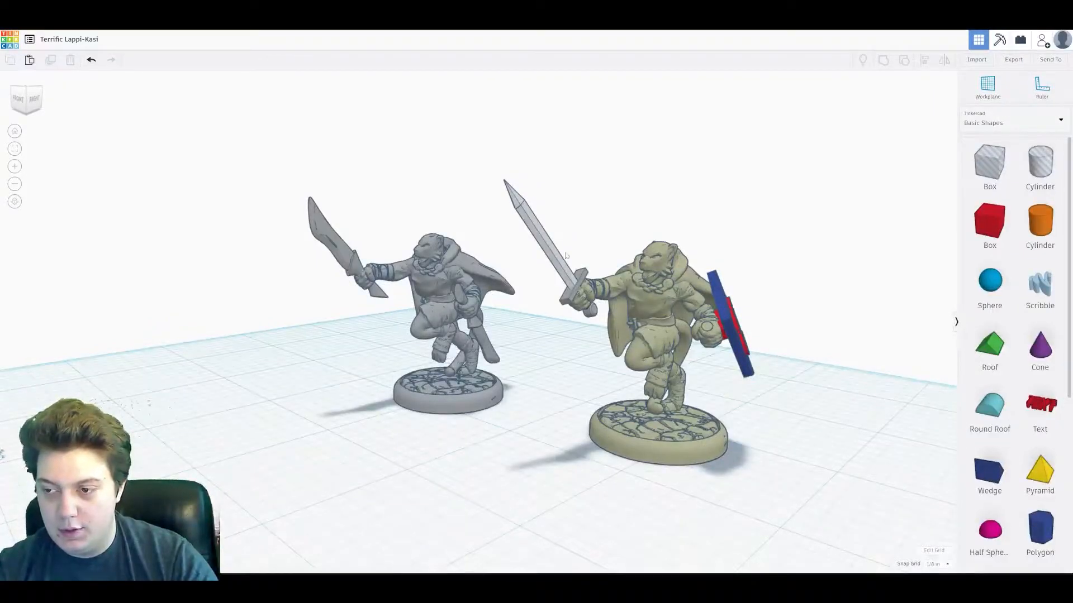
{"action": "right_click_drag", "start_coordinate": [414, 223], "coordinate": [473, 312]}
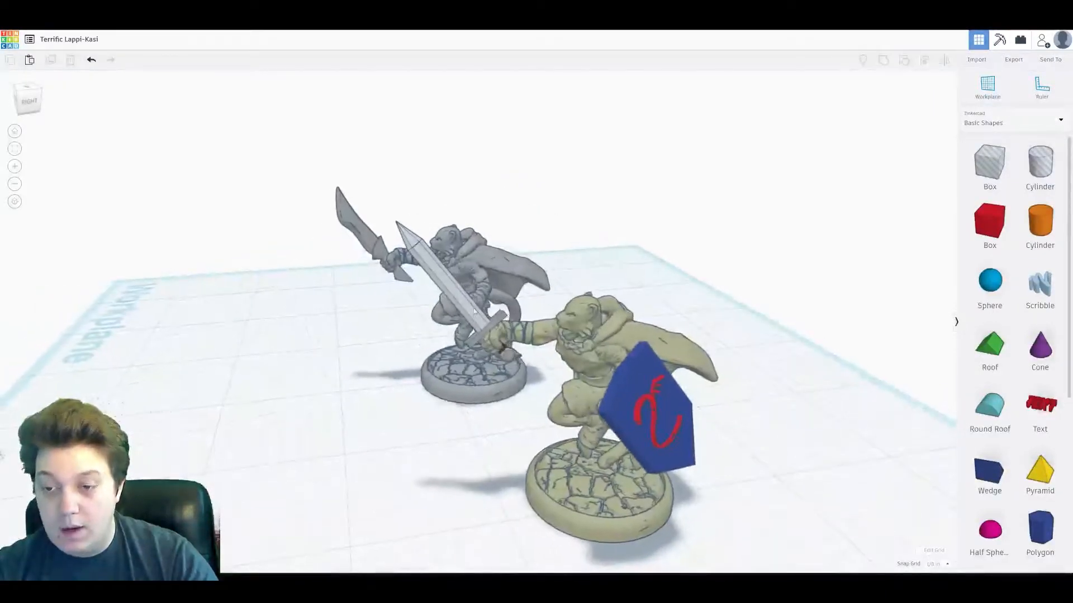
{"action": "right_click_drag", "start_coordinate": [341, 318], "coordinate": [469, 325]}
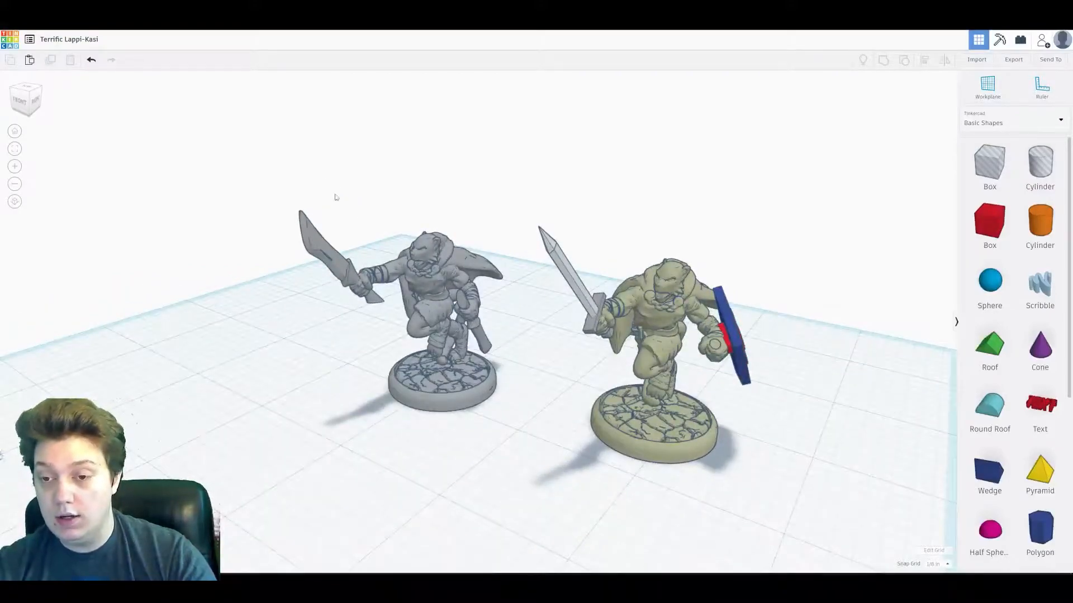
{"action": "middle_click_drag", "start_coordinate": [453, 228], "coordinate": [525, 235]}
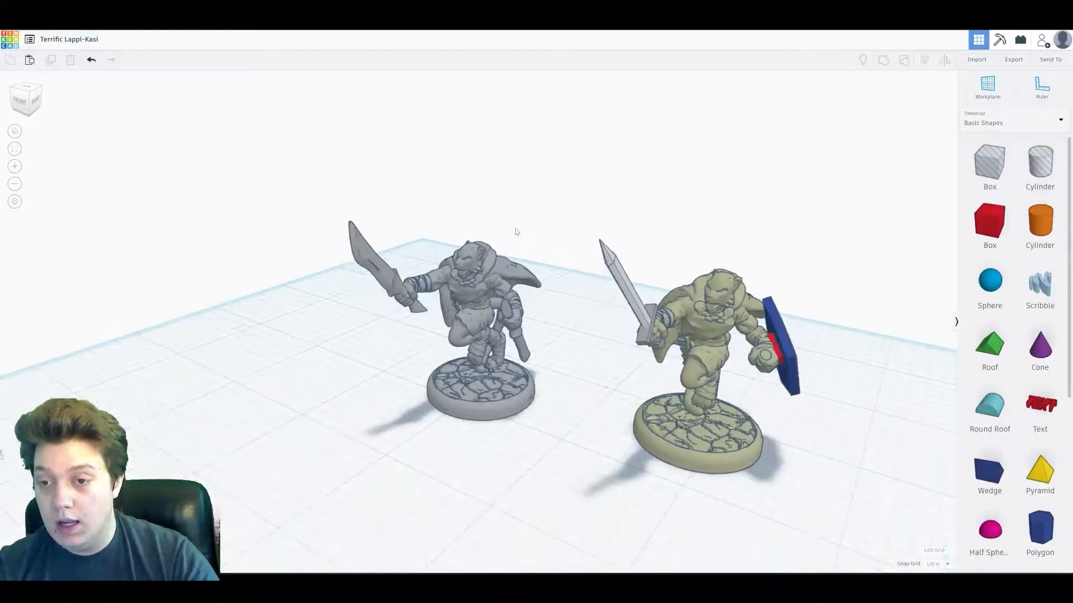
{"action": "right_click_drag", "start_coordinate": [591, 237], "coordinate": [610, 222]}
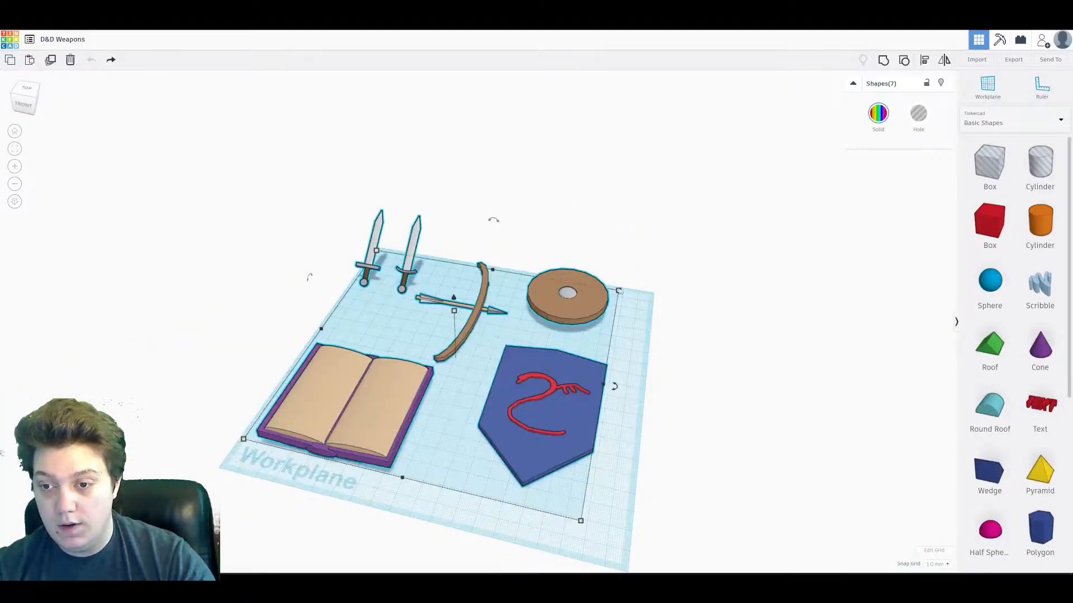
Copy all shapes from the D&D Weapons design into the miniature design and move the set forward onto the workplane
{"action": "left_click", "coordinate": [664, 249]}
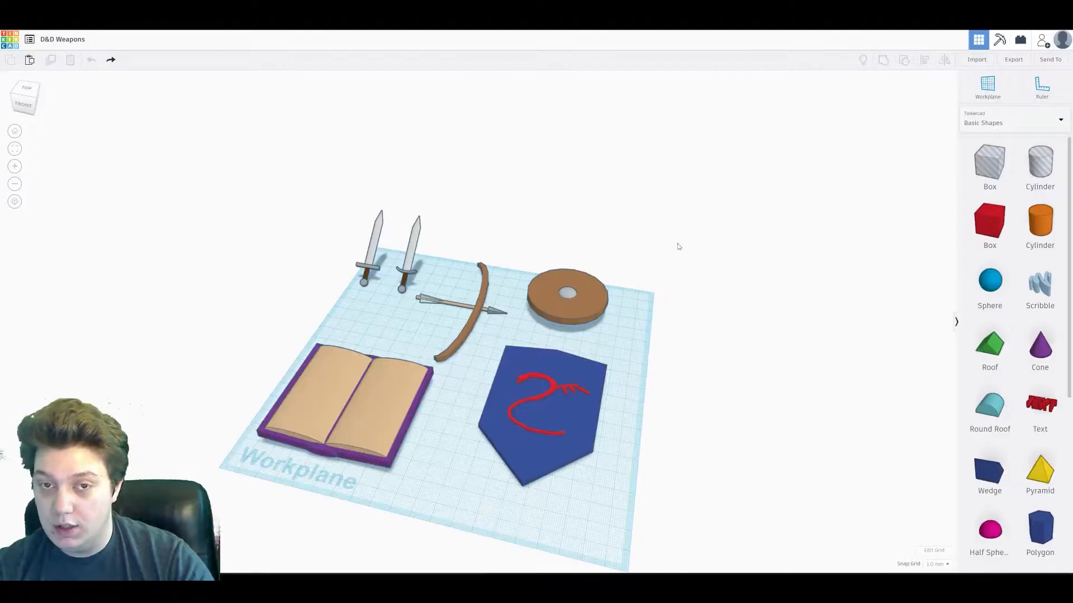
{"action": "key", "text": "ctrl+a"}
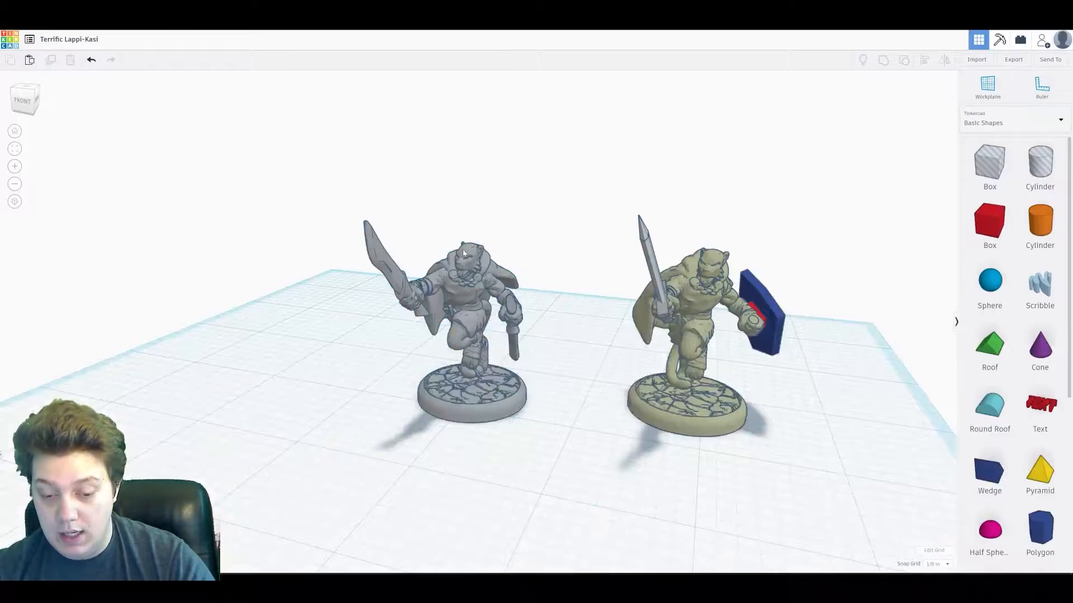
{"action": "key", "text": "ctrl+v"}
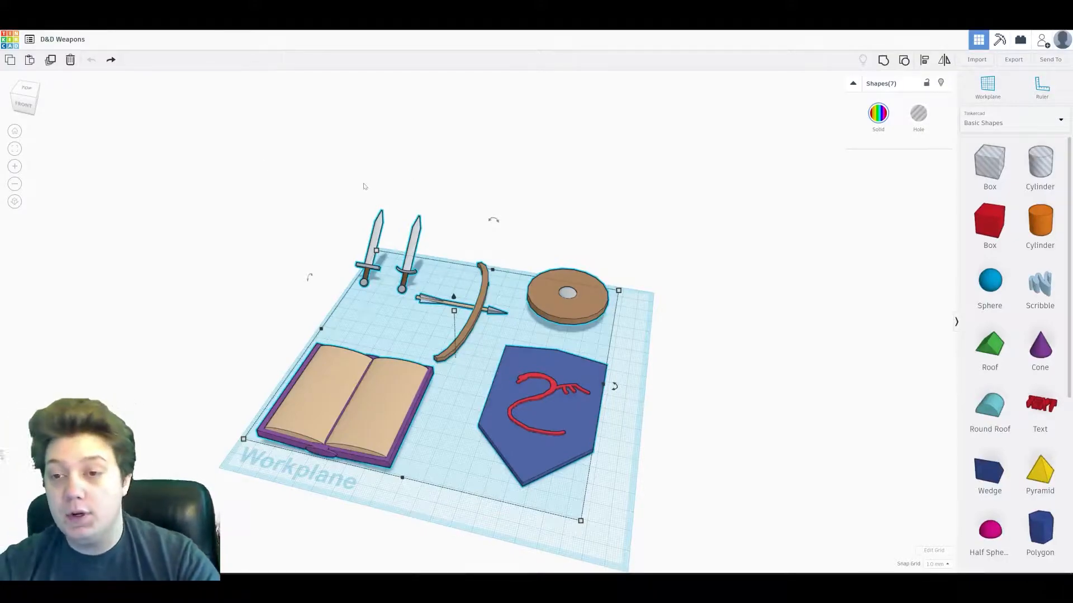
{"action": "left_click", "coordinate": [570, 182]}
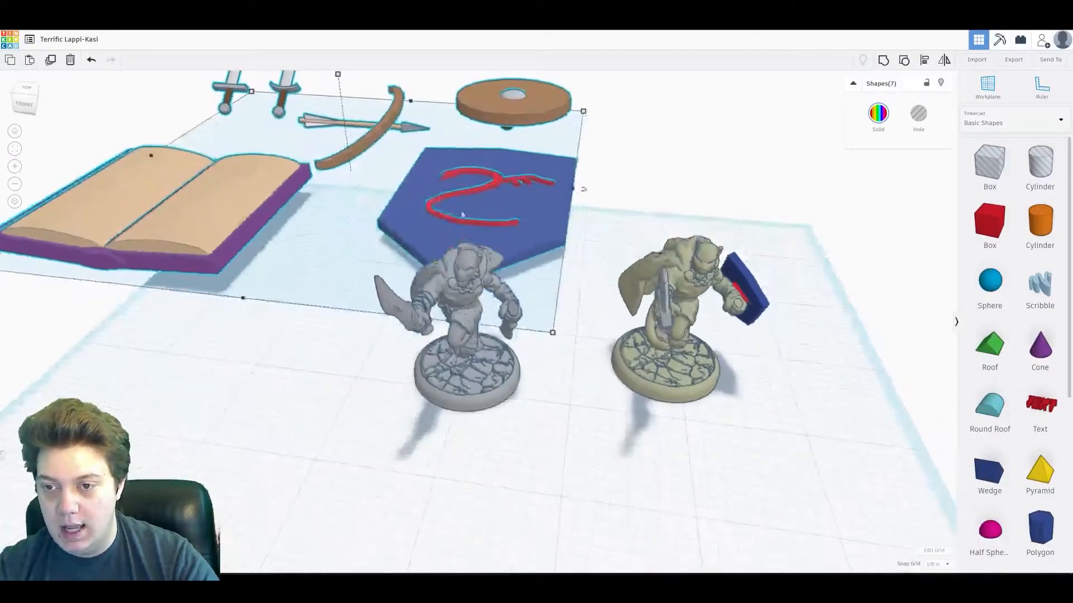
{"action": "scroll", "coordinate": [463, 214], "scroll_direction": "down", "scroll_amount": 4}
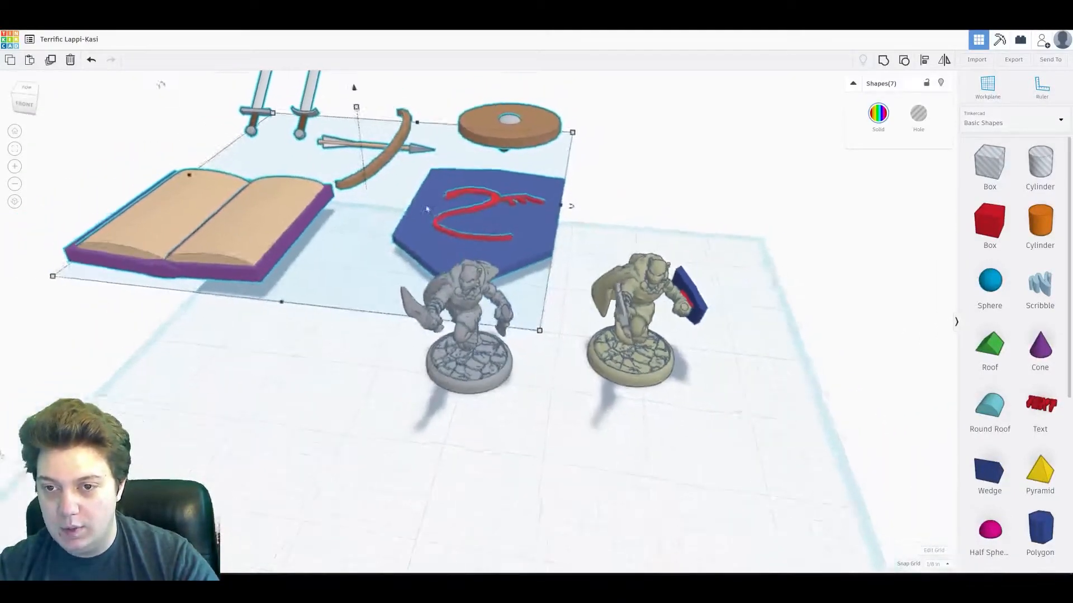
{"action": "left_click_drag", "start_coordinate": [401, 177], "coordinate": [403, 358]}
Delete the pasted bow with its arrow and the open book, keeping the swords and shields
{"action": "left_click", "coordinate": [365, 292]}
{"action": "key", "text": "Delete"}
{"action": "scroll", "coordinate": [373, 408], "scroll_direction": "down", "scroll_amount": 3}
{"action": "left_click", "coordinate": [358, 439]}
{"action": "key", "text": "Delete"}
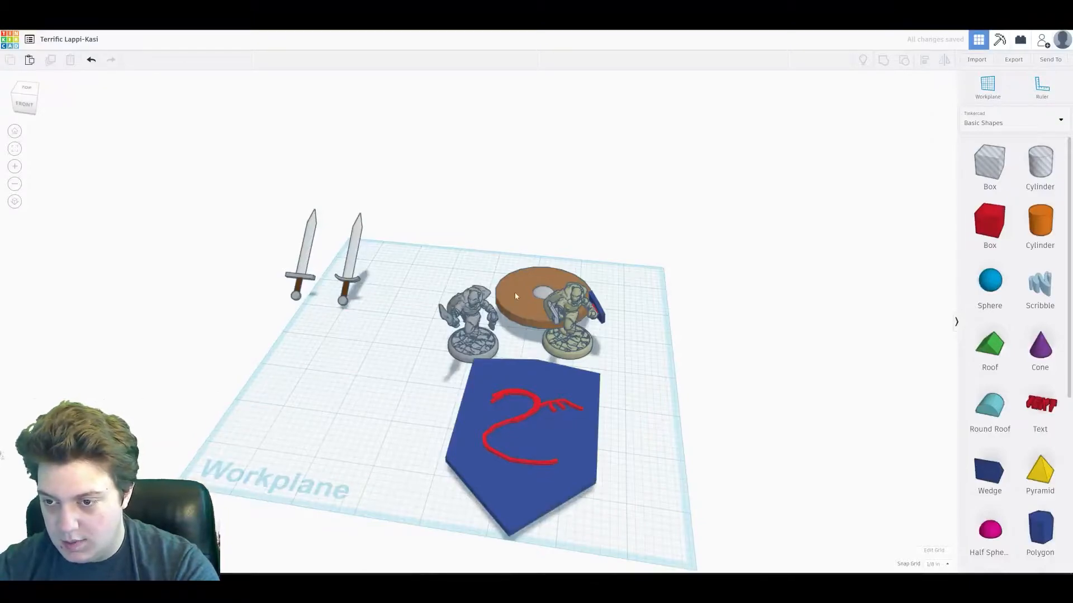
Move the round brown shield clear of the figures, in front of the swords, and delete the large blue dragon shield
{"action": "left_click", "coordinate": [515, 296]}
{"action": "left_click_drag", "start_coordinate": [524, 295], "coordinate": [355, 391]}
{"action": "right_click_drag", "start_coordinate": [420, 438], "coordinate": [403, 397]}
{"action": "scroll", "coordinate": [386, 378], "scroll_direction": "up", "scroll_amount": 2}
{"action": "right_click_drag", "start_coordinate": [459, 314], "coordinate": [470, 340]}
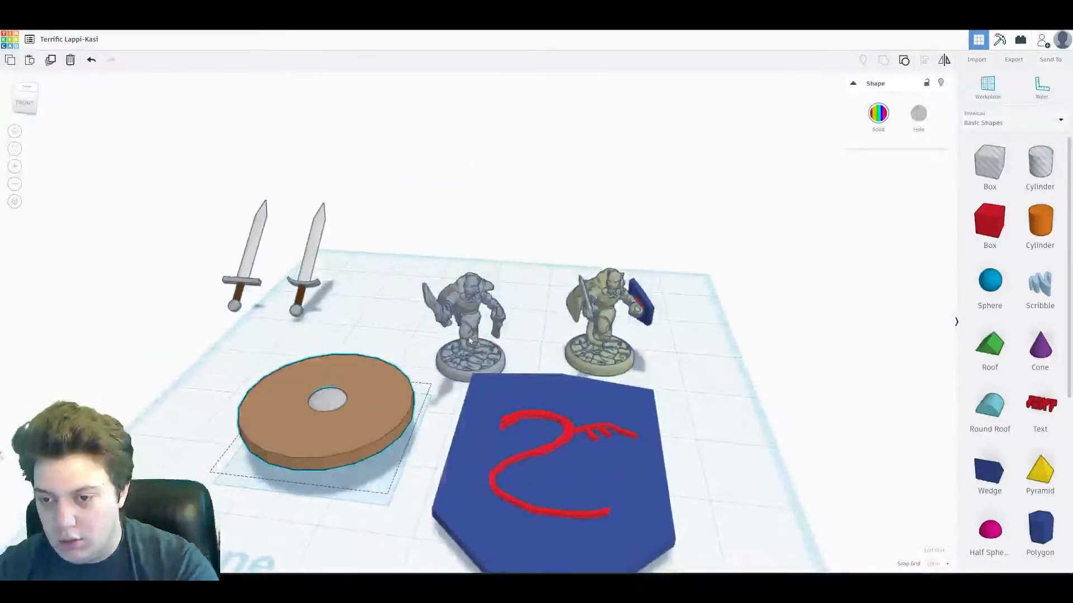
{"action": "left_click", "coordinate": [579, 441]}
{"action": "key", "text": "Delete"}
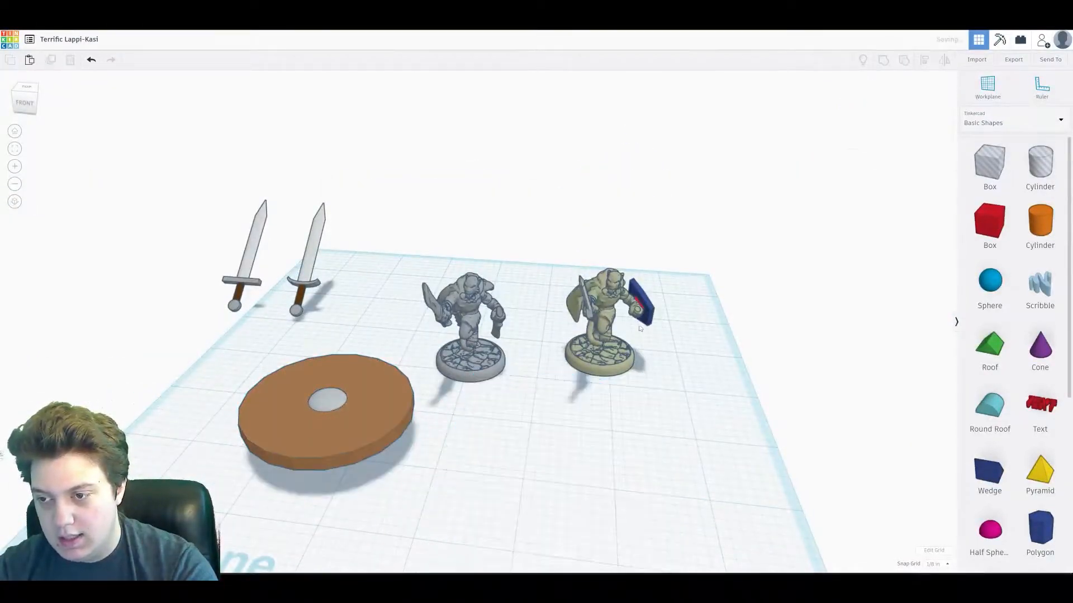
Examine the two swords up close and compare their straight and curved crossguards
{"action": "left_click_drag", "start_coordinate": [351, 425], "coordinate": [324, 467]}
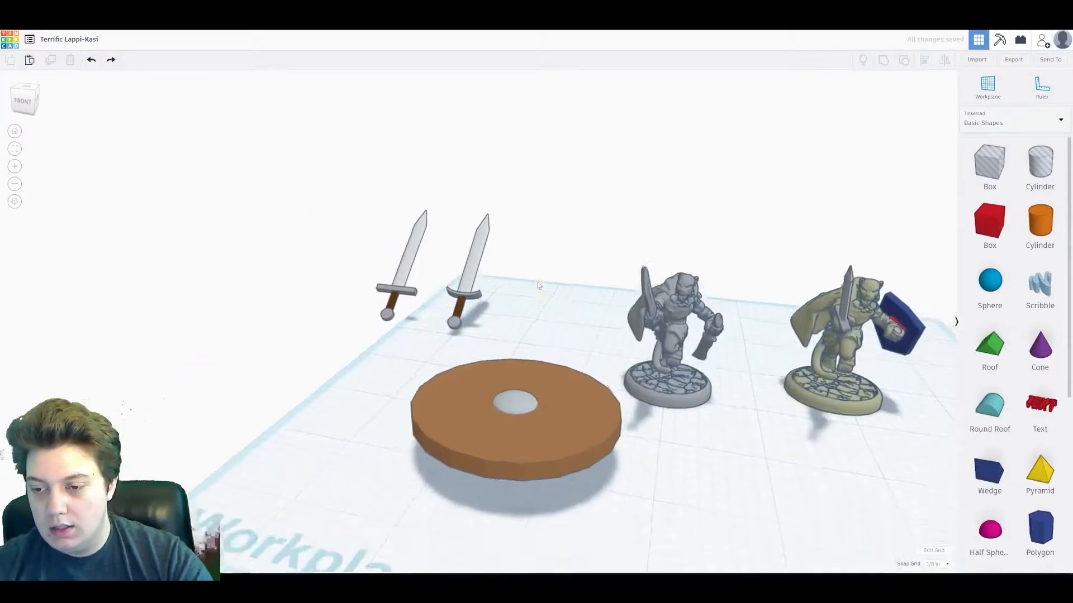
{"action": "right_click_drag", "start_coordinate": [740, 287], "coordinate": [733, 278]}
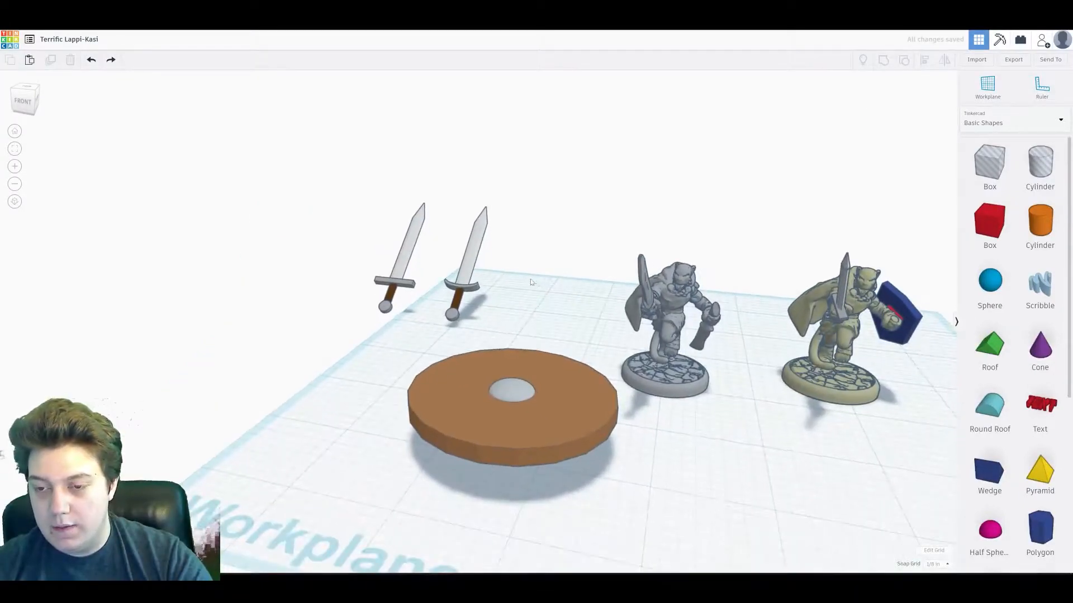
{"action": "right_click_drag", "start_coordinate": [498, 288], "coordinate": [581, 281]}
{"action": "middle_click_drag", "start_coordinate": [511, 263], "coordinate": [559, 345]}
{"action": "scroll", "coordinate": [554, 343], "scroll_direction": "up", "scroll_amount": 7}
{"action": "middle_click_drag", "start_coordinate": [582, 383], "coordinate": [659, 105]}
{"action": "right_click_drag", "start_coordinate": [654, 162], "coordinate": [620, 237]}
{"action": "middle_click_drag", "start_coordinate": [633, 162], "coordinate": [629, 297]}
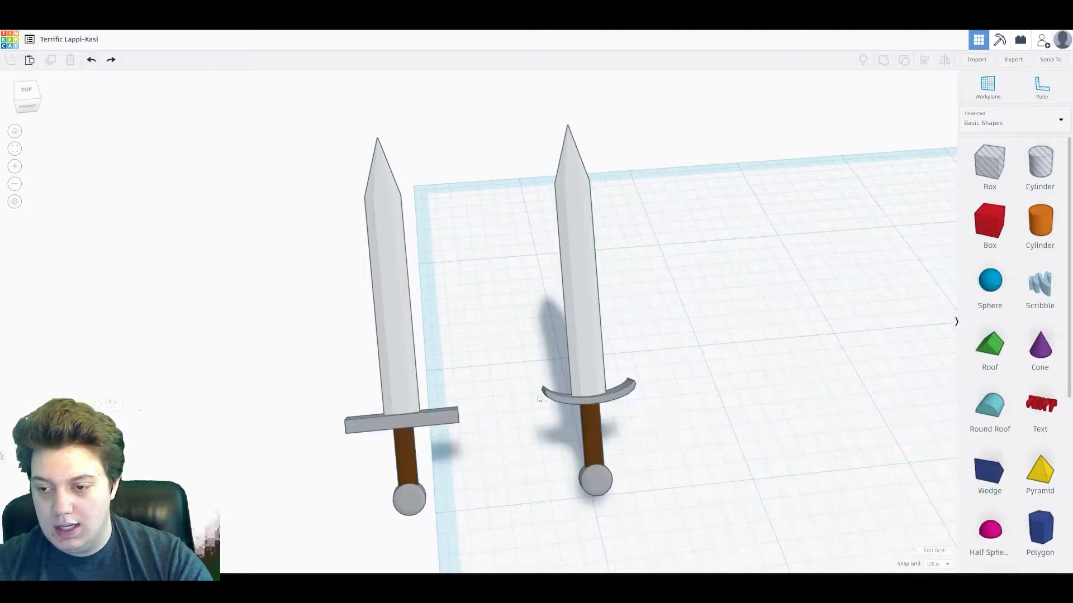
{"action": "left_click", "coordinate": [603, 352]}
{"action": "right_click_drag", "start_coordinate": [681, 357], "coordinate": [657, 333]}
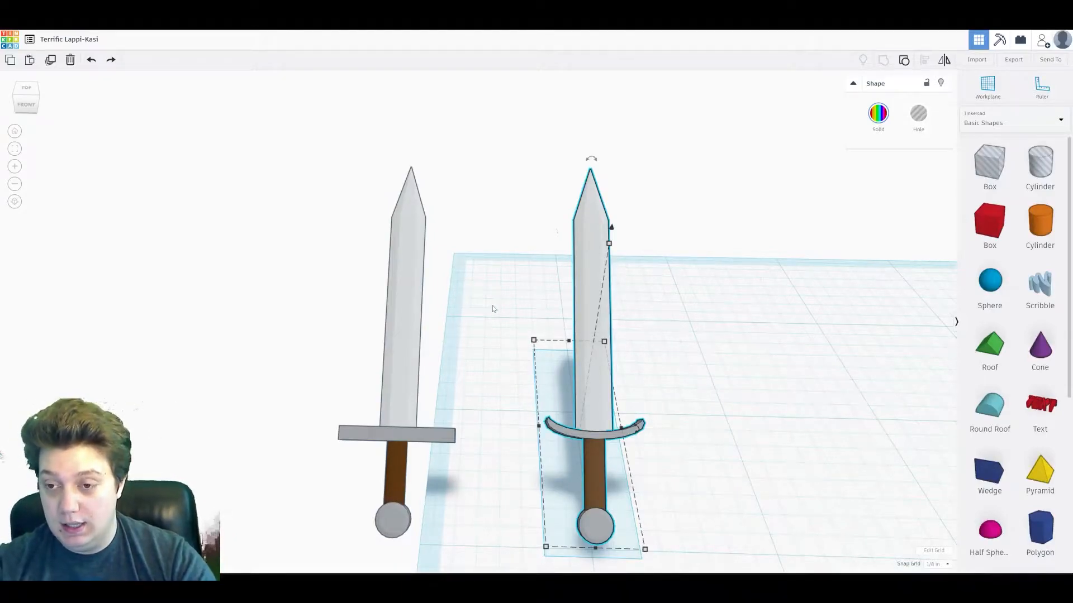
{"action": "right_click_drag", "start_coordinate": [517, 301], "coordinate": [469, 326]}
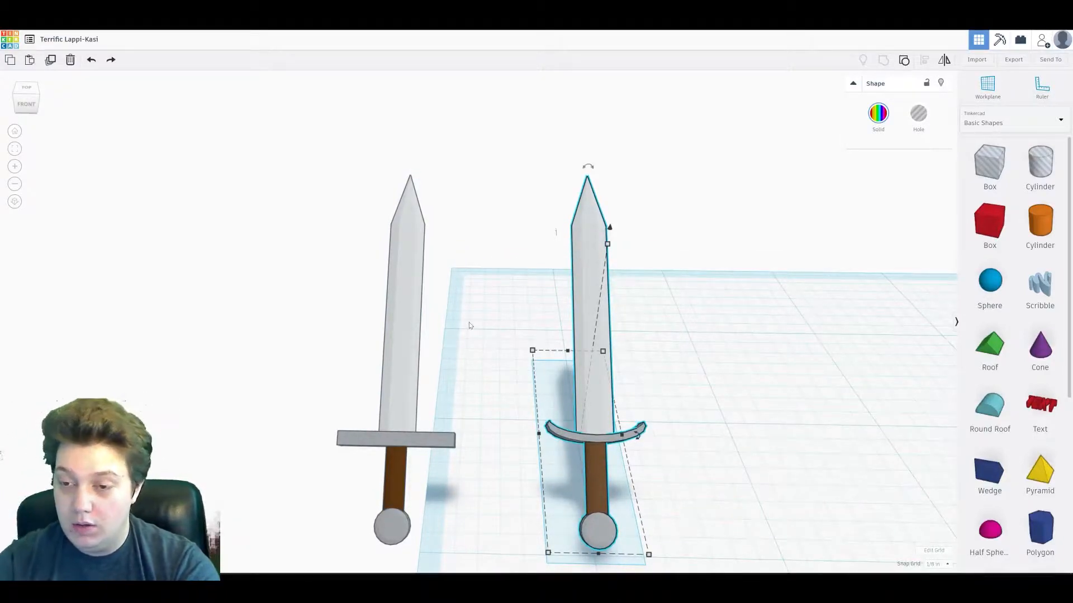
{"action": "left_click", "coordinate": [470, 326]}
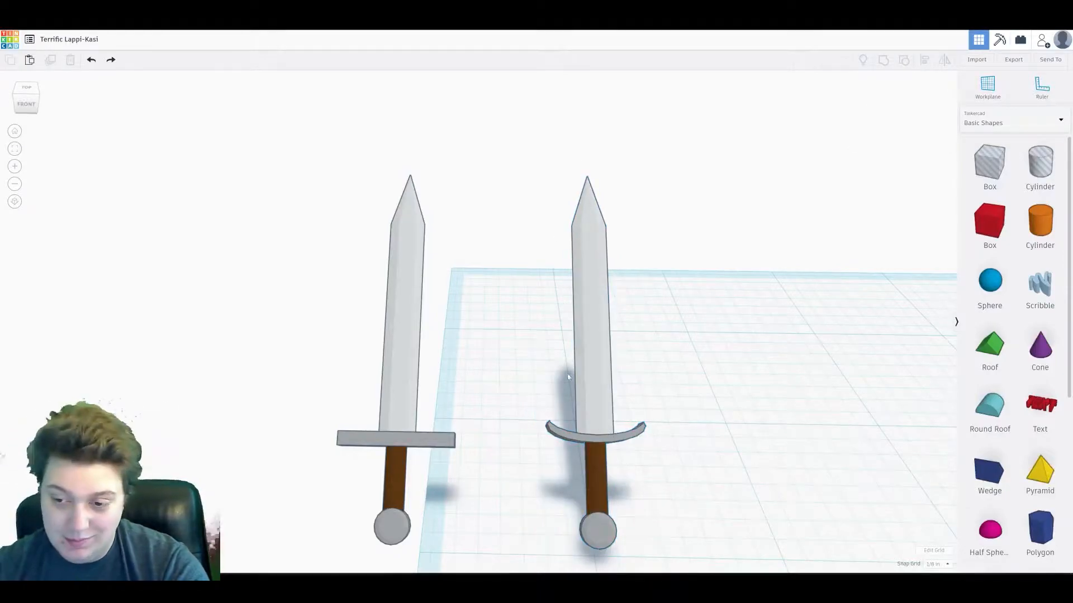
Delete the sword with the curved crossguard
{"action": "right_click_drag", "start_coordinate": [514, 362], "coordinate": [576, 420]}
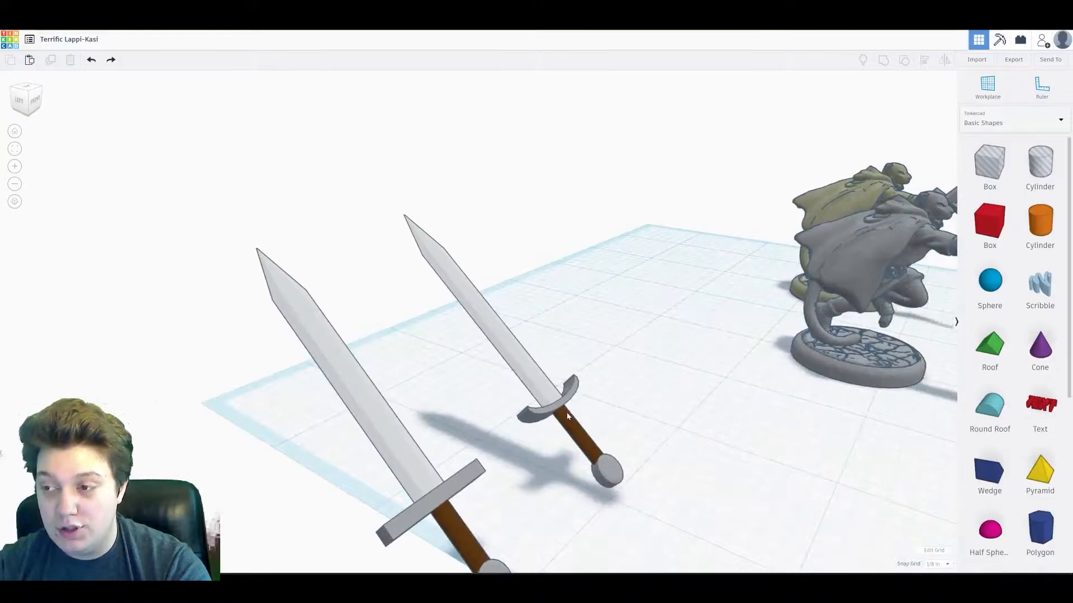
{"action": "left_click", "coordinate": [567, 415]}
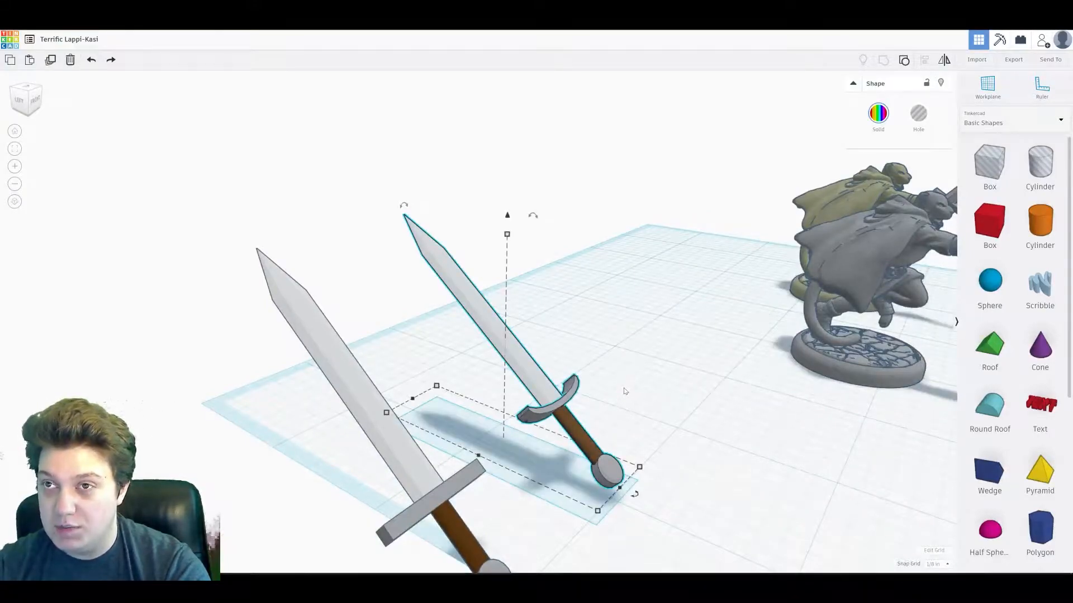
{"action": "right_click_drag", "start_coordinate": [619, 389], "coordinate": [595, 442]}
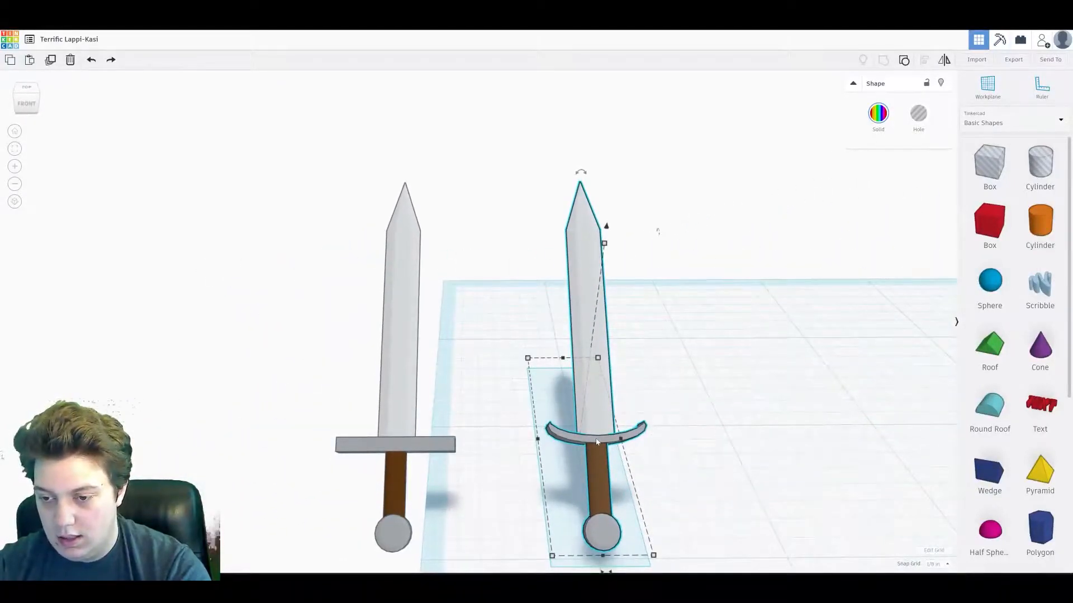
{"action": "key", "text": "Delete"}
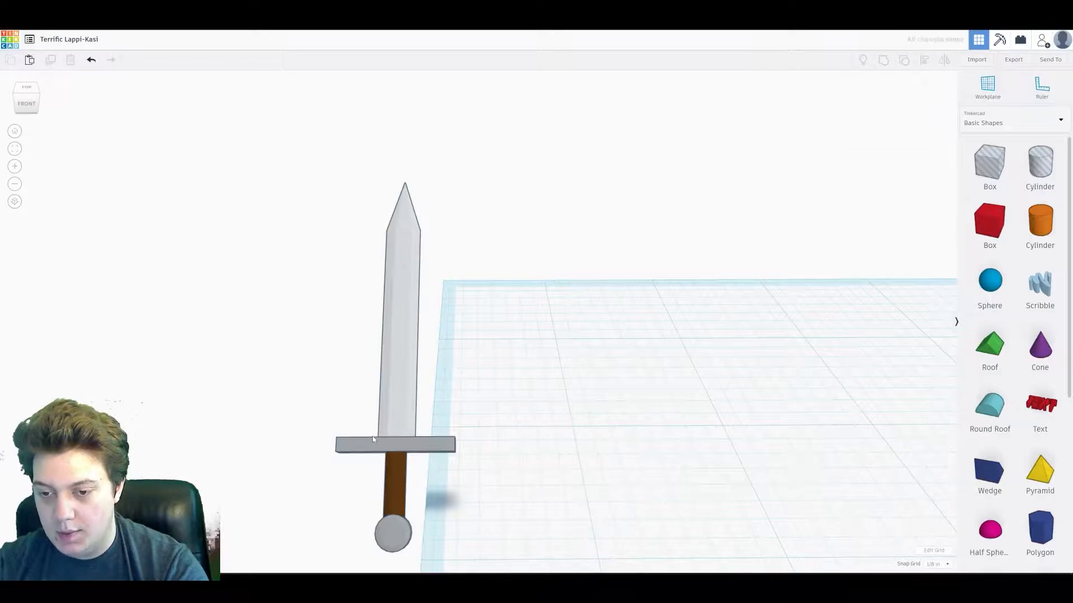
Move the straight-guard sword sideways onto the workplane
{"action": "left_click_drag", "start_coordinate": [495, 449], "coordinate": [499, 447]}
{"action": "left_click_drag", "start_coordinate": [428, 445], "coordinate": [658, 440]}
{"action": "left_click", "coordinate": [706, 223]}
{"action": "right_click_drag", "start_coordinate": [495, 402], "coordinate": [727, 329]}
{"action": "left_click_drag", "start_coordinate": [492, 388], "coordinate": [598, 374]}
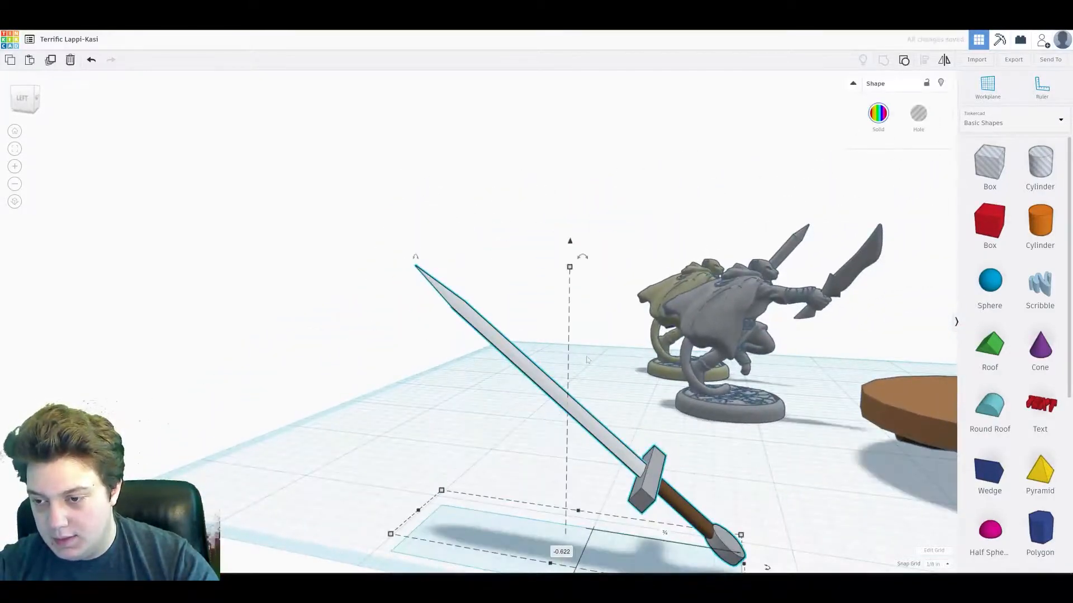
Rotate the sword so it lies flat and drop it onto the workplane
{"action": "right_click_drag", "start_coordinate": [590, 309], "coordinate": [539, 260]}
{"action": "left_click_drag", "start_coordinate": [488, 180], "coordinate": [364, 119]}
{"action": "key", "text": "d"}
{"action": "right_click_drag", "start_coordinate": [494, 419], "coordinate": [485, 431]}
{"action": "scroll", "coordinate": [480, 441], "scroll_direction": "up", "scroll_amount": 3}
{"action": "middle_click_drag", "start_coordinate": [479, 440], "coordinate": [482, 385]}
{"action": "left_click_drag", "start_coordinate": [468, 366], "coordinate": [466, 132]}
{"action": "right_click_drag", "start_coordinate": [618, 330], "coordinate": [627, 371]}
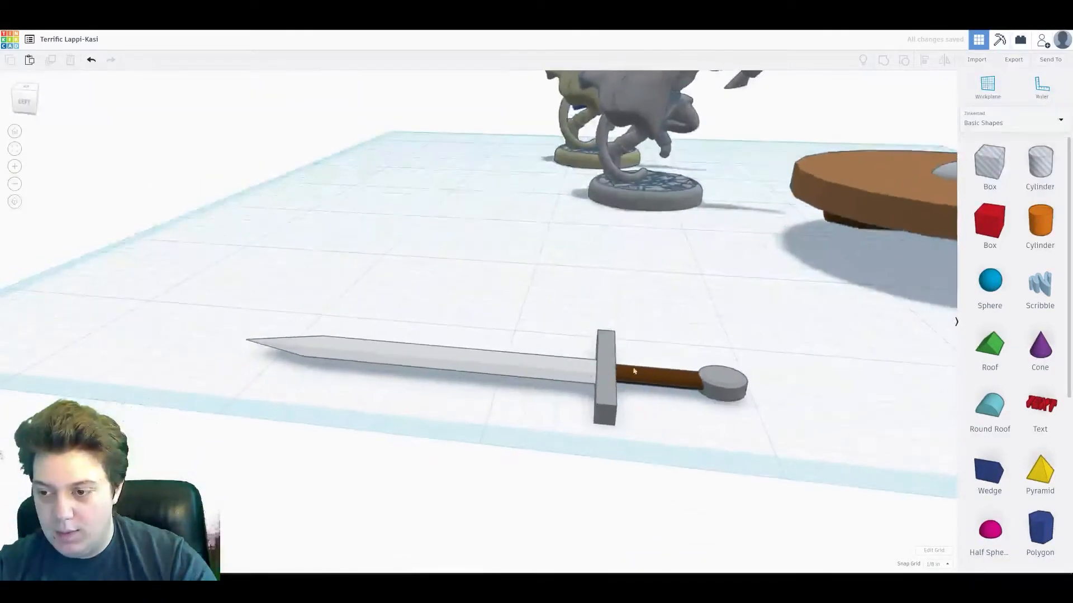
Set the height of the flat sword to 0.2
{"action": "key", "text": "ctrl+shift+g"}
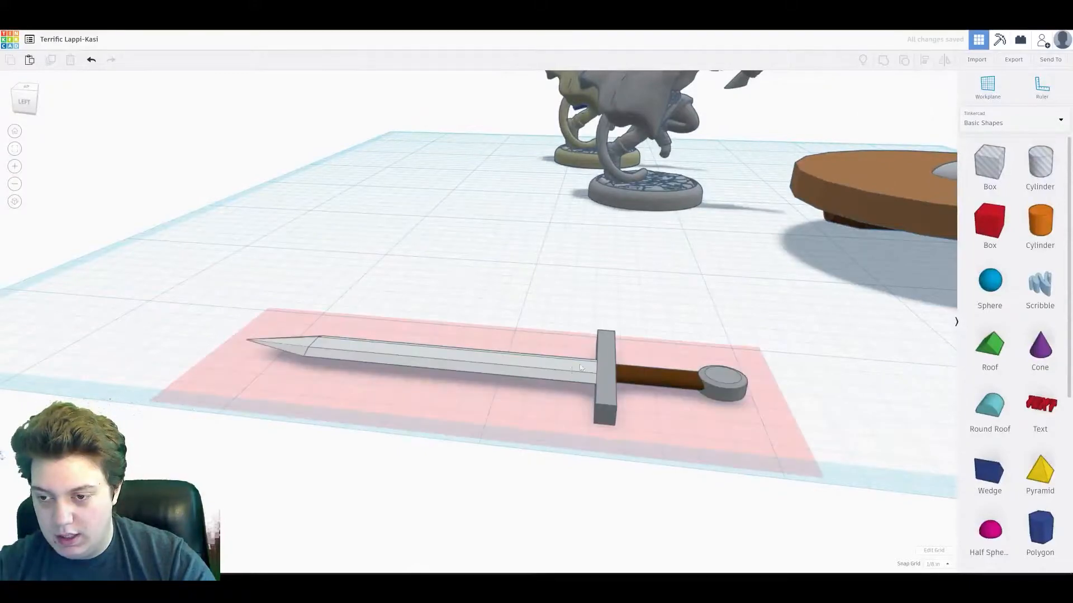
{"action": "right_click_drag", "start_coordinate": [500, 277], "coordinate": [693, 246]}
{"action": "left_click_drag", "start_coordinate": [441, 368], "coordinate": [444, 353]}
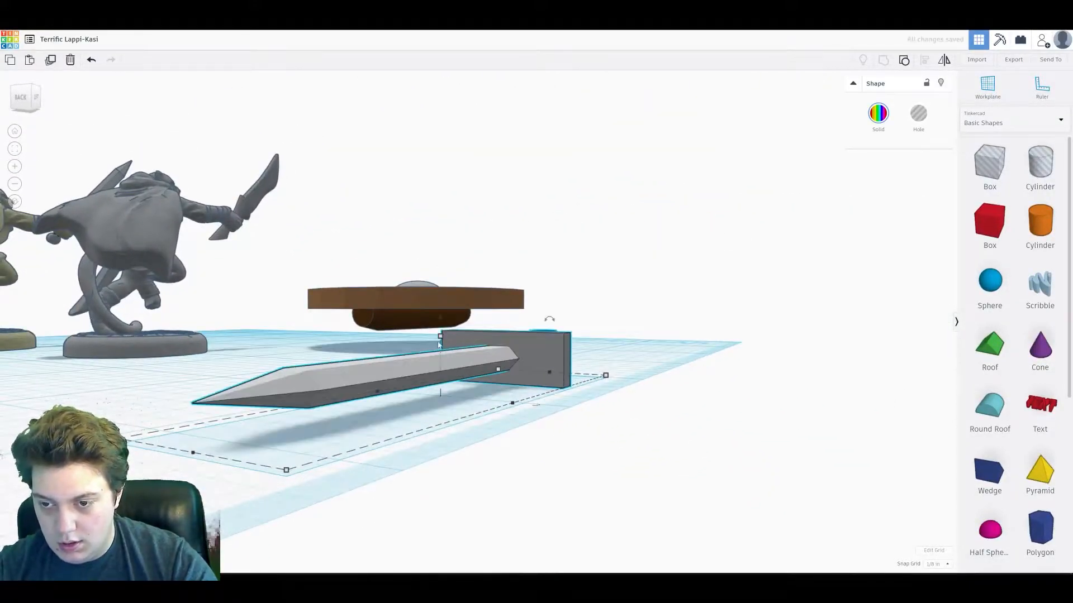
{"action": "type", "text": ".2"}
{"action": "key", "text": "Return"}
{"action": "left_click", "coordinate": [643, 291]}
{"action": "right_click_drag", "start_coordinate": [642, 290], "coordinate": [576, 327]}
Resize the crossguard inside the sword group to 0.111 and leave group editing
{"action": "double_click", "coordinate": [499, 348]}
{"action": "left_click", "coordinate": [533, 356]}
{"action": "type", "text": ".111"}
{"action": "key", "text": "Return"}
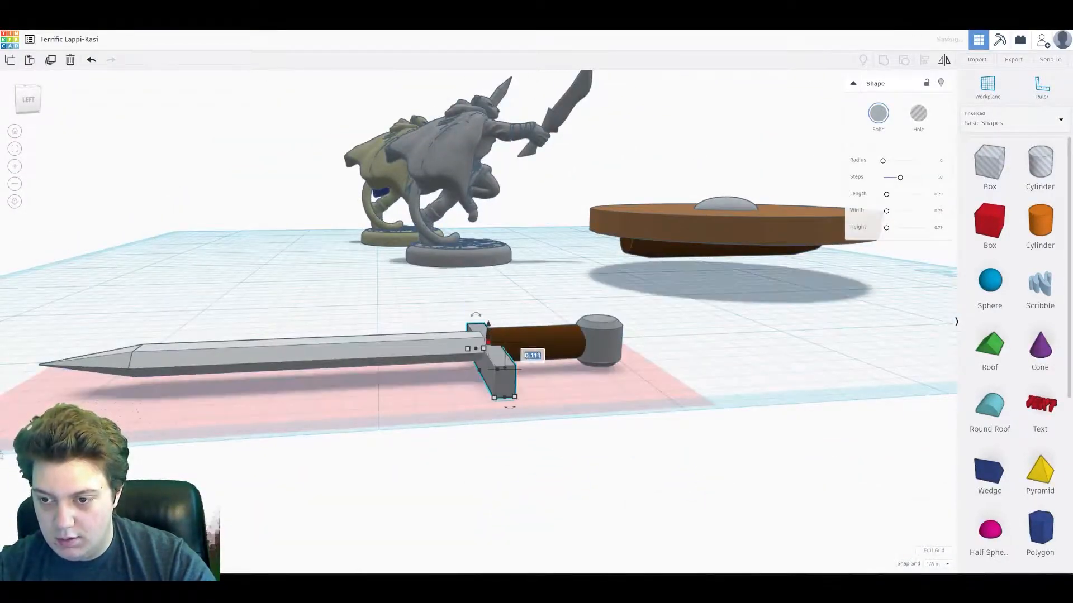
{"action": "right_click_drag", "start_coordinate": [513, 337], "coordinate": [690, 314]}
{"action": "key", "text": "ctrl+a"}
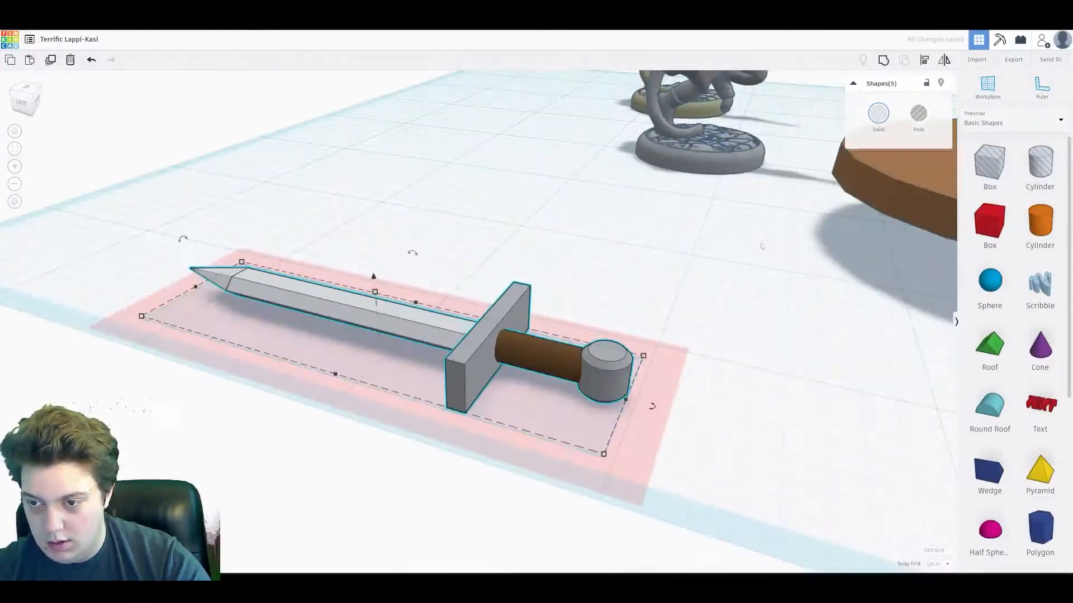
{"action": "left_click", "coordinate": [623, 434]}
{"action": "left_click", "coordinate": [695, 402]}
{"action": "right_click_drag", "start_coordinate": [694, 402], "coordinate": [988, 407]}
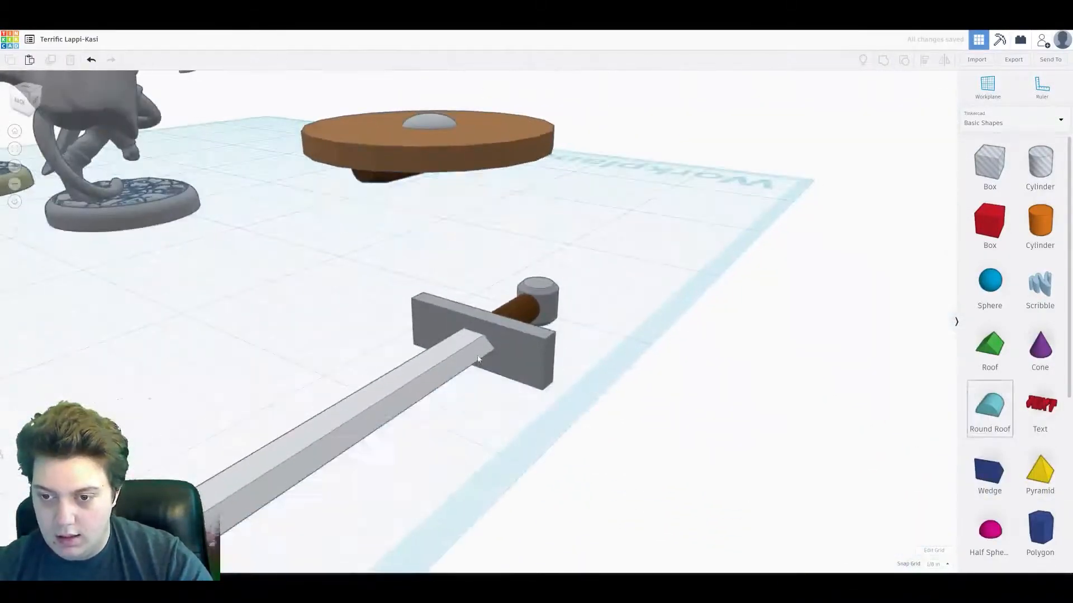
Resize the sword slightly about its own centre and deselect it
{"action": "left_click", "coordinate": [449, 369]}
{"action": "scroll", "coordinate": [465, 394], "scroll_direction": "down", "scroll_amount": 3}
{"action": "left_click", "coordinate": [275, 475], "text": "shift"}
{"action": "left_click_drag", "start_coordinate": [386, 425], "coordinate": [400, 432], "text": "alt"}
{"action": "right_click_drag", "start_coordinate": [400, 431], "coordinate": [623, 392]}
{"action": "left_click", "coordinate": [509, 425]}
{"action": "scroll", "coordinate": [509, 426], "scroll_direction": "down", "scroll_amount": 3}
{"action": "left_click", "coordinate": [447, 493]}
{"action": "left_click", "coordinate": [601, 348]}
Compare the grey and customized catfolk figures from the front, back and below, examining how each holds its weapons
{"action": "right_click_drag", "start_coordinate": [602, 348], "coordinate": [557, 297]}
{"action": "scroll", "coordinate": [398, 382], "scroll_direction": "up", "scroll_amount": 4}
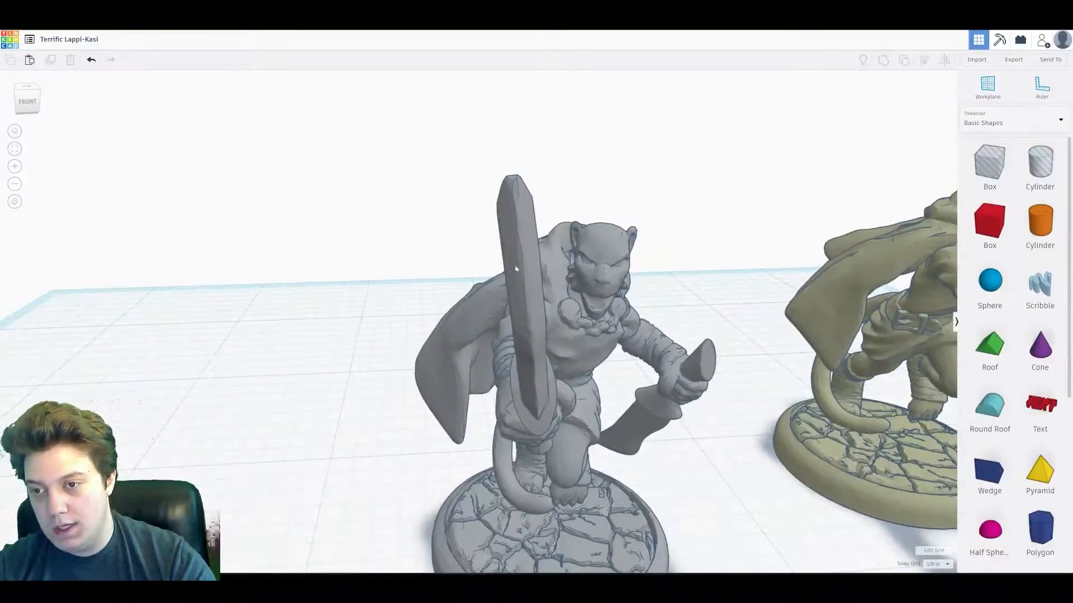
{"action": "right_click_drag", "start_coordinate": [452, 265], "coordinate": [526, 328]}
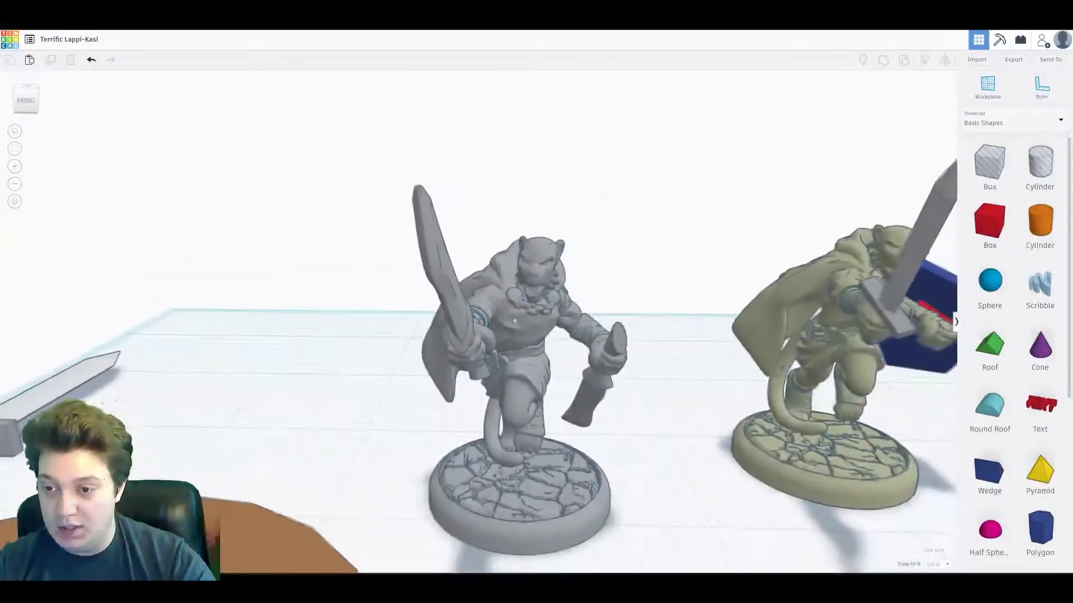
{"action": "right_click_drag", "start_coordinate": [434, 412], "coordinate": [487, 473]}
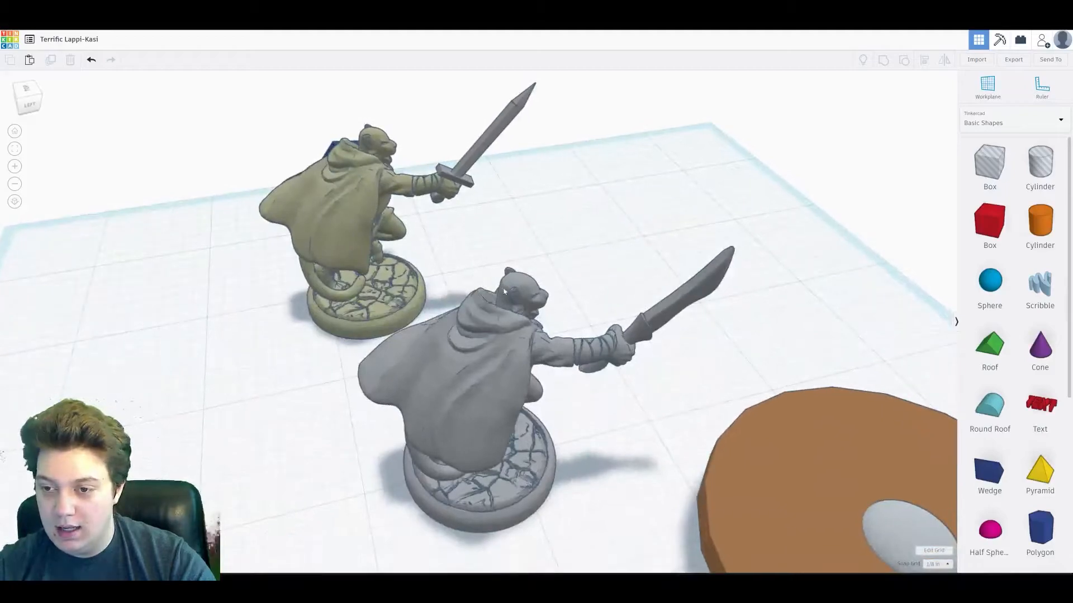
{"action": "right_click_drag", "start_coordinate": [539, 347], "coordinate": [539, 395]}
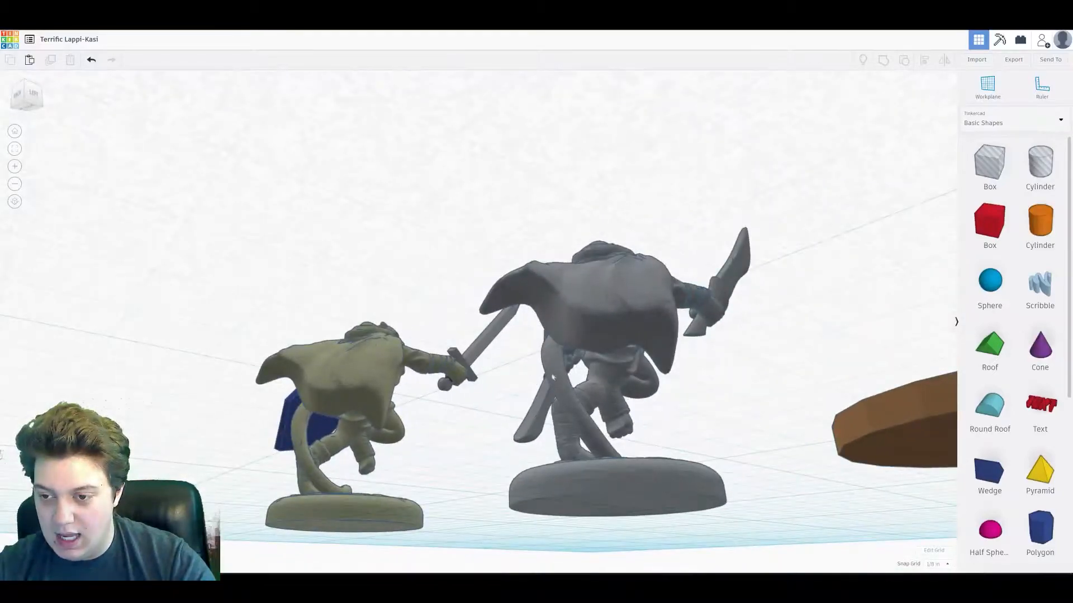
{"action": "right_click_drag", "start_coordinate": [587, 435], "coordinate": [464, 332]}
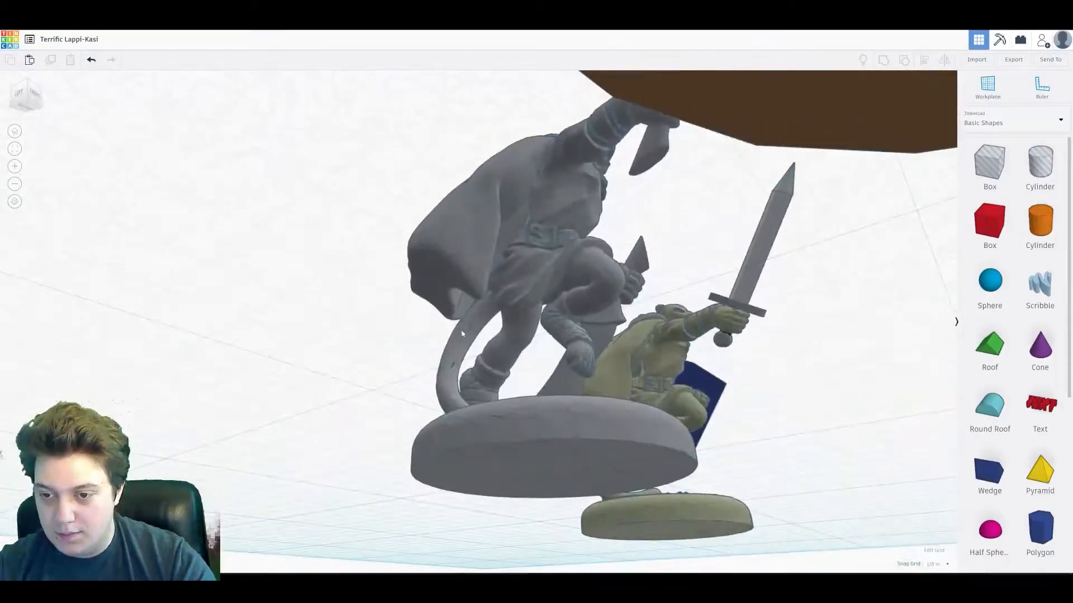
{"action": "right_click_drag", "start_coordinate": [441, 380], "coordinate": [754, 503]}
{"action": "right_click_drag", "start_coordinate": [509, 479], "coordinate": [413, 359]}
Move the sword close to the grey figure and the round brown shield back behind it
{"action": "left_click_drag", "start_coordinate": [145, 475], "coordinate": [406, 435]}
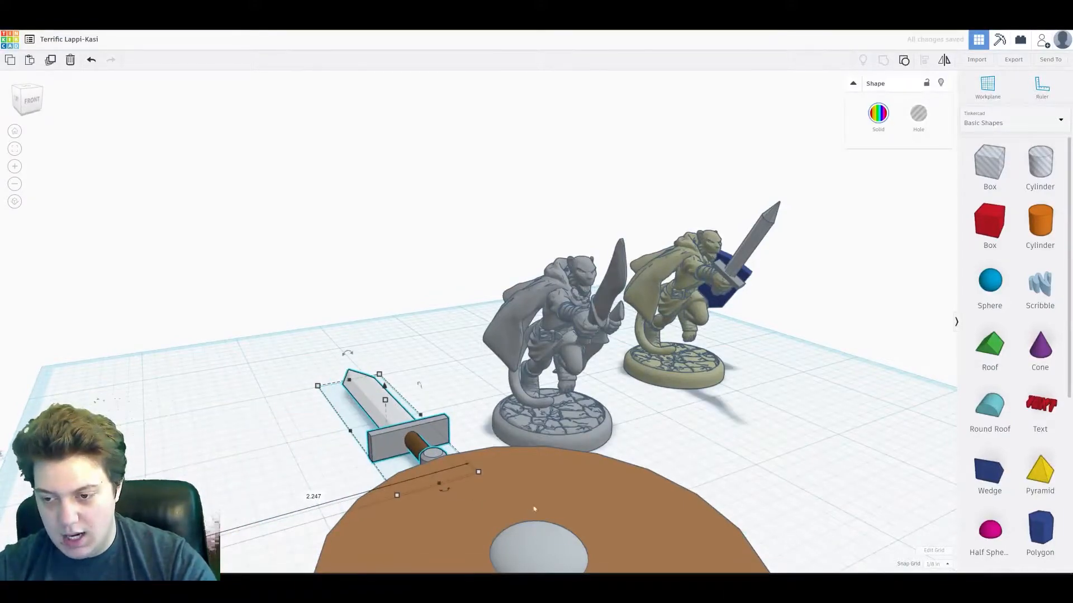
{"action": "left_click_drag", "start_coordinate": [558, 538], "coordinate": [238, 381]}
{"action": "left_click", "coordinate": [340, 475]}
Add a box hole near the grey figure, shrink it and raise it beside the figure's raised curved blade
{"action": "right_click_drag", "start_coordinate": [564, 433], "coordinate": [477, 416]}
{"action": "left_click", "coordinate": [477, 416]}
{"action": "scroll", "coordinate": [548, 313], "scroll_direction": "up", "scroll_amount": 5}
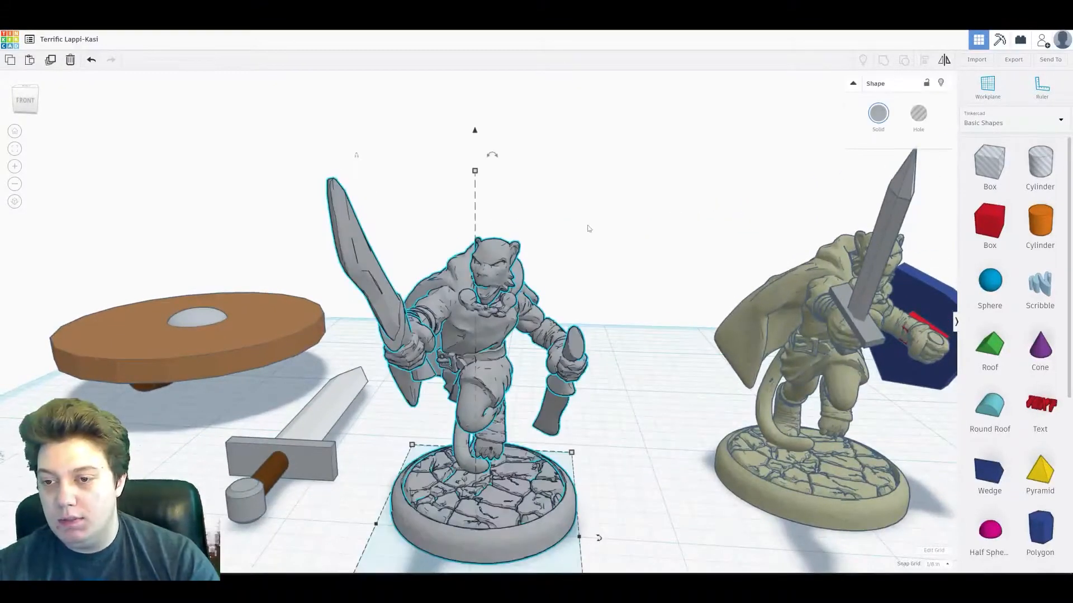
{"action": "right_click_drag", "start_coordinate": [542, 228], "coordinate": [431, 235]}
{"action": "middle_click_drag", "start_coordinate": [430, 235], "coordinate": [548, 268]}
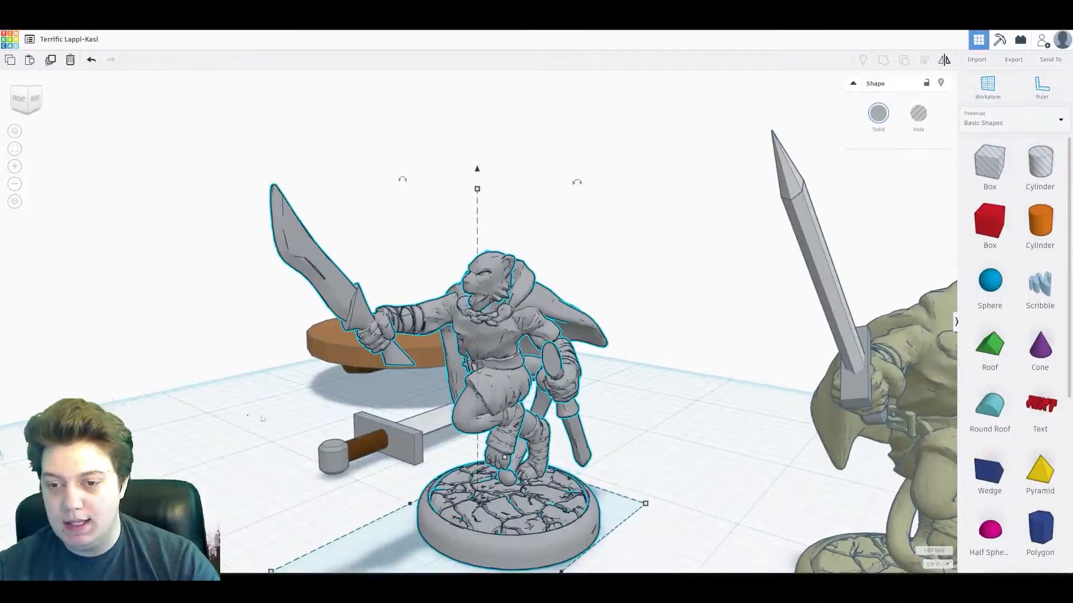
{"action": "left_click", "coordinate": [256, 418]}
{"action": "middle_click_drag", "start_coordinate": [584, 547], "coordinate": [673, 467]}
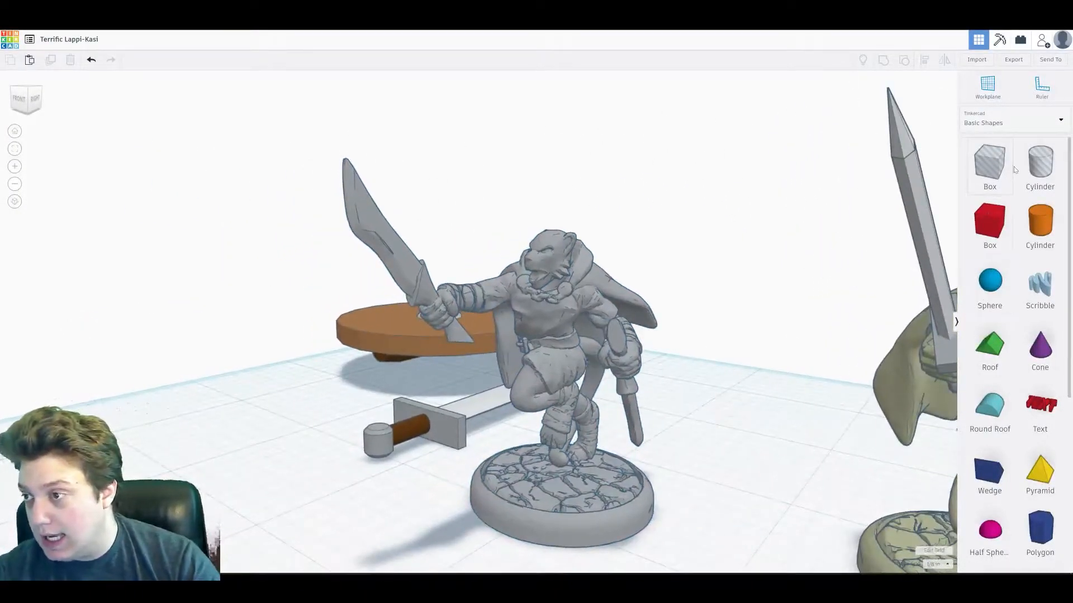
{"action": "left_click_drag", "start_coordinate": [1000, 162], "coordinate": [430, 525]}
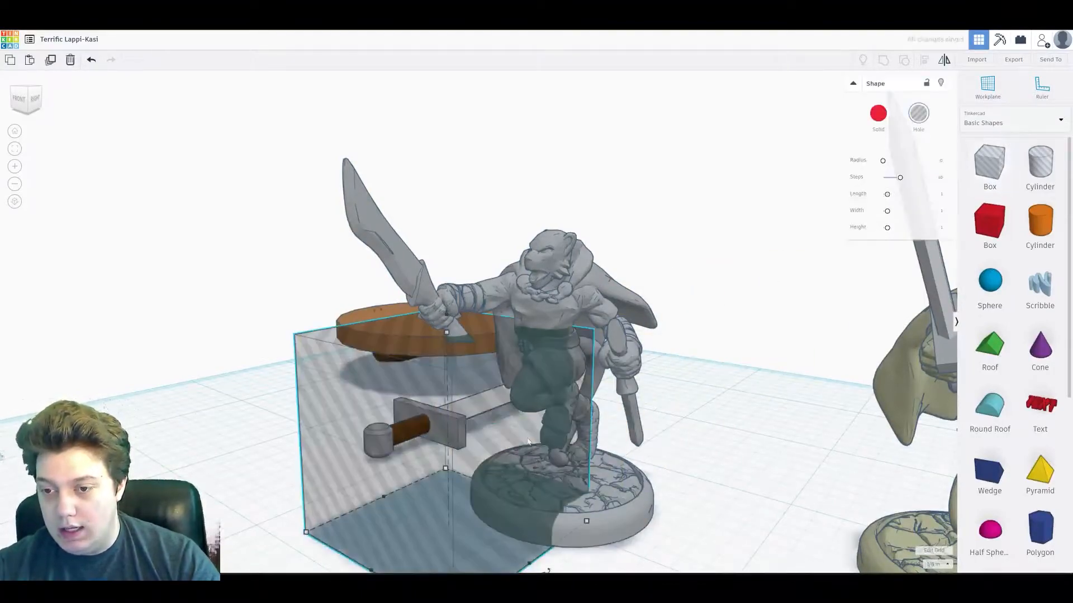
{"action": "left_click_drag", "start_coordinate": [446, 335], "coordinate": [457, 84], "text": "shift"}
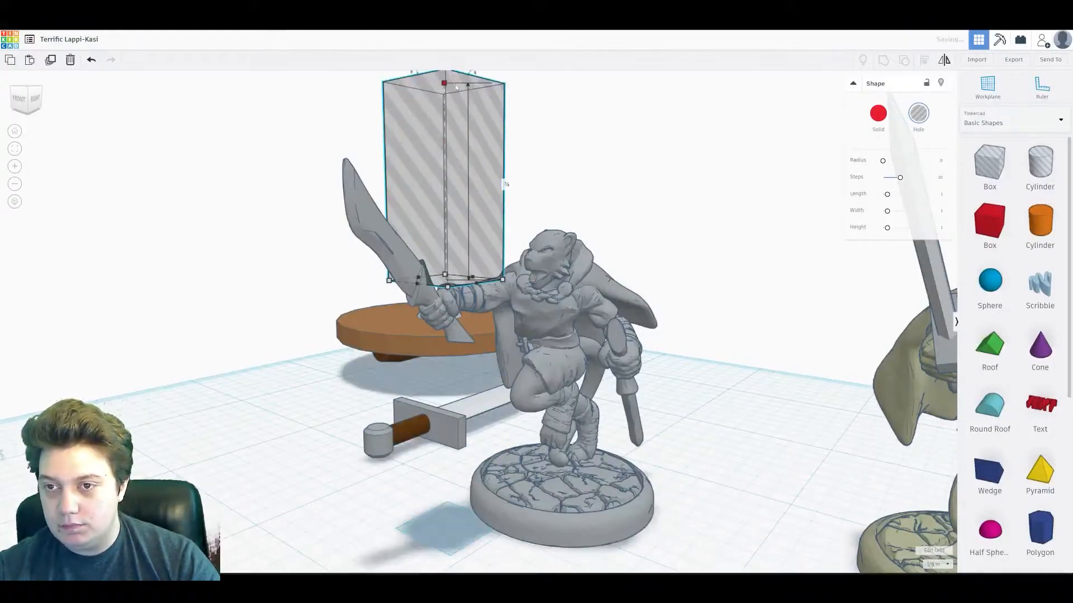
{"action": "middle_click_drag", "start_coordinate": [474, 98], "coordinate": [481, 157]}
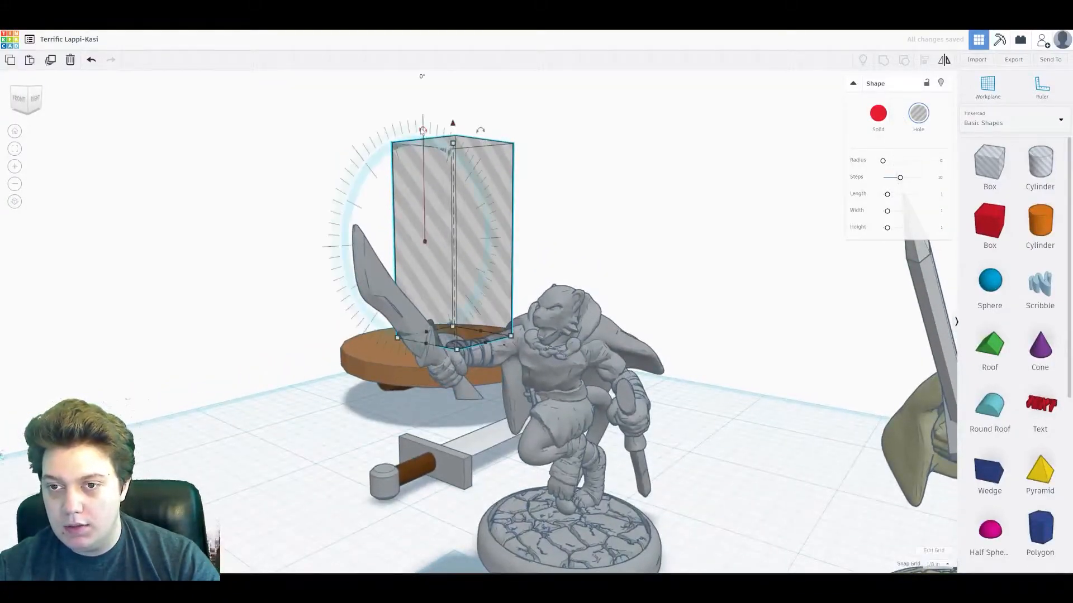
Tilt the box hole to match the curved blade's angle and shift it until it encloses the blade
{"action": "left_click_drag", "start_coordinate": [423, 130], "coordinate": [418, 242]}
{"action": "right_click_drag", "start_coordinate": [418, 242], "coordinate": [514, 313]}
{"action": "right_click_drag", "start_coordinate": [669, 398], "coordinate": [595, 370]}
{"action": "middle_click_drag", "start_coordinate": [583, 361], "coordinate": [532, 323]}
{"action": "left_click_drag", "start_coordinate": [505, 327], "coordinate": [513, 341]}
{"action": "right_click_drag", "start_coordinate": [511, 300], "coordinate": [326, 195]}
{"action": "left_click_drag", "start_coordinate": [301, 85], "coordinate": [299, 136]}
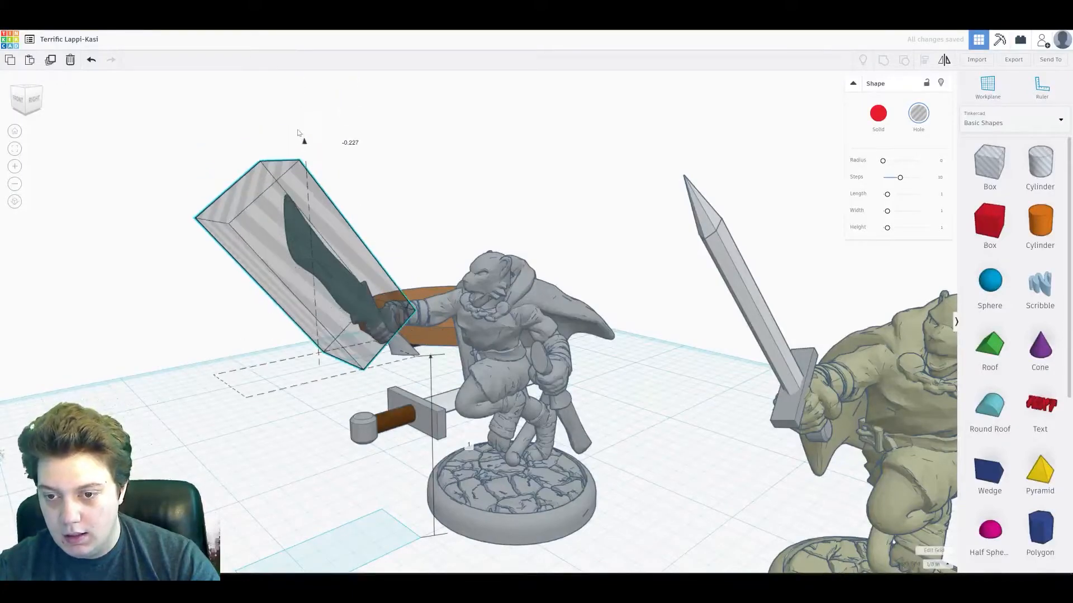
Check the box hole's edge against the figure's sword hand, and move the box vertically by -0.8
{"action": "scroll", "coordinate": [335, 251], "scroll_direction": "up", "scroll_amount": 10}
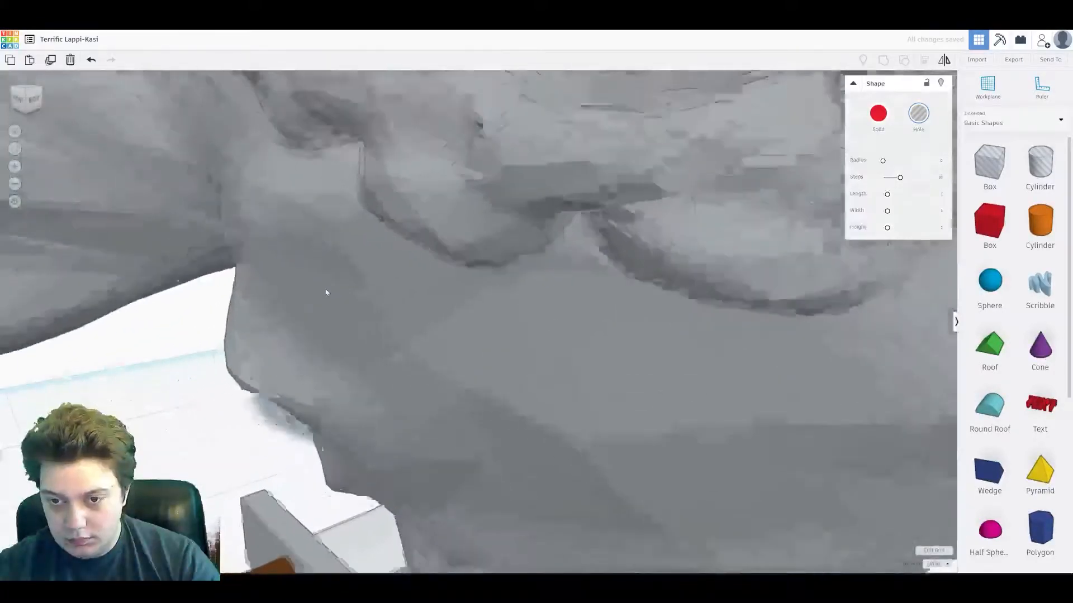
{"action": "scroll", "coordinate": [325, 292], "scroll_direction": "down", "scroll_amount": 8}
{"action": "right_click_drag", "start_coordinate": [325, 292], "coordinate": [635, 340]}
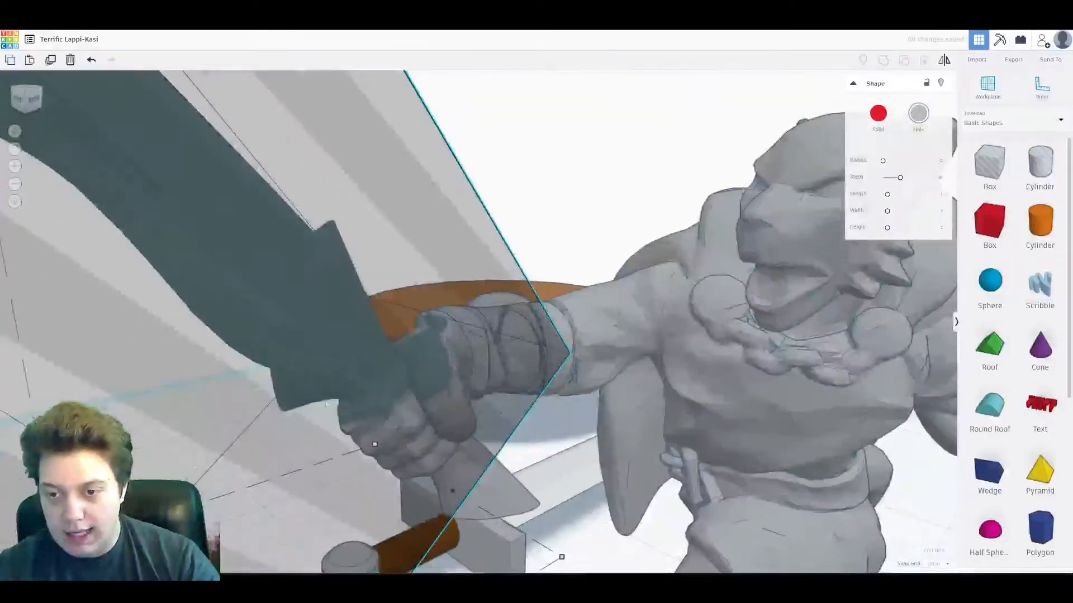
{"action": "right_click_drag", "start_coordinate": [423, 386], "coordinate": [375, 380]}
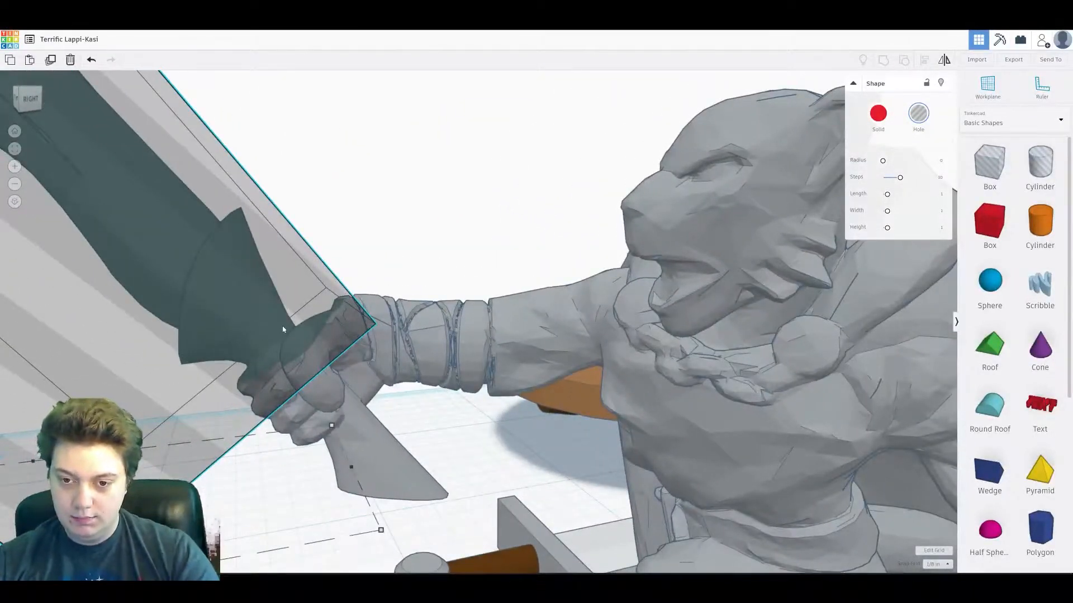
{"action": "scroll", "coordinate": [300, 324], "scroll_direction": "down", "scroll_amount": 6}
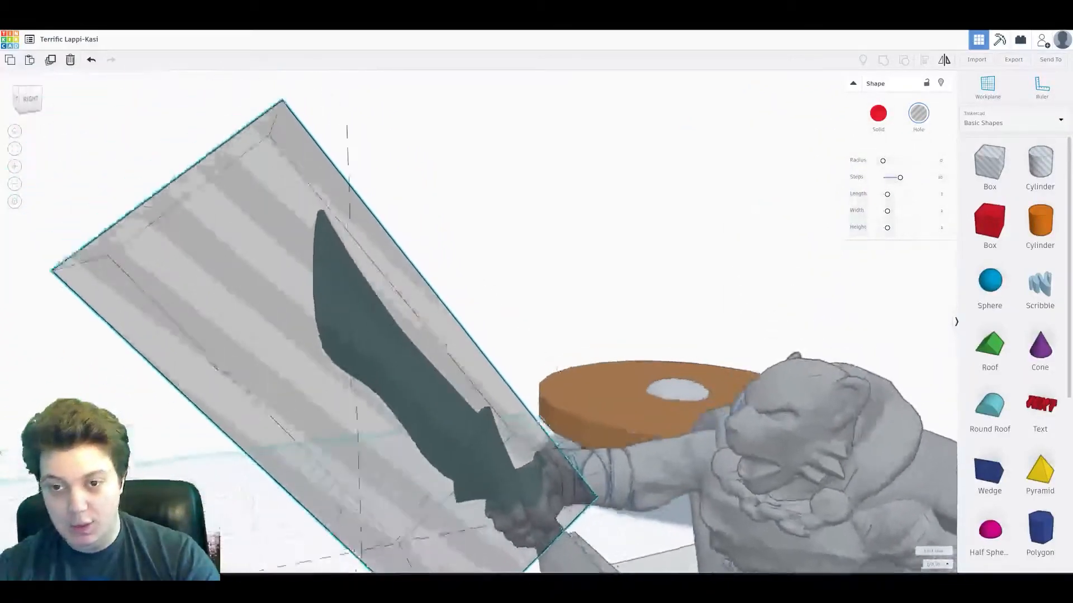
{"action": "right_click_drag", "start_coordinate": [312, 313], "coordinate": [324, 332]}
{"action": "left_click_drag", "start_coordinate": [359, 184], "coordinate": [386, 146]}
{"action": "key", "text": "Return"}
{"action": "scroll", "coordinate": [428, 125], "scroll_direction": "down", "scroll_amount": 8}
{"action": "left_click", "coordinate": [463, 160]}
{"action": "type", "text": "-.8"}
{"action": "key", "text": "Return"}
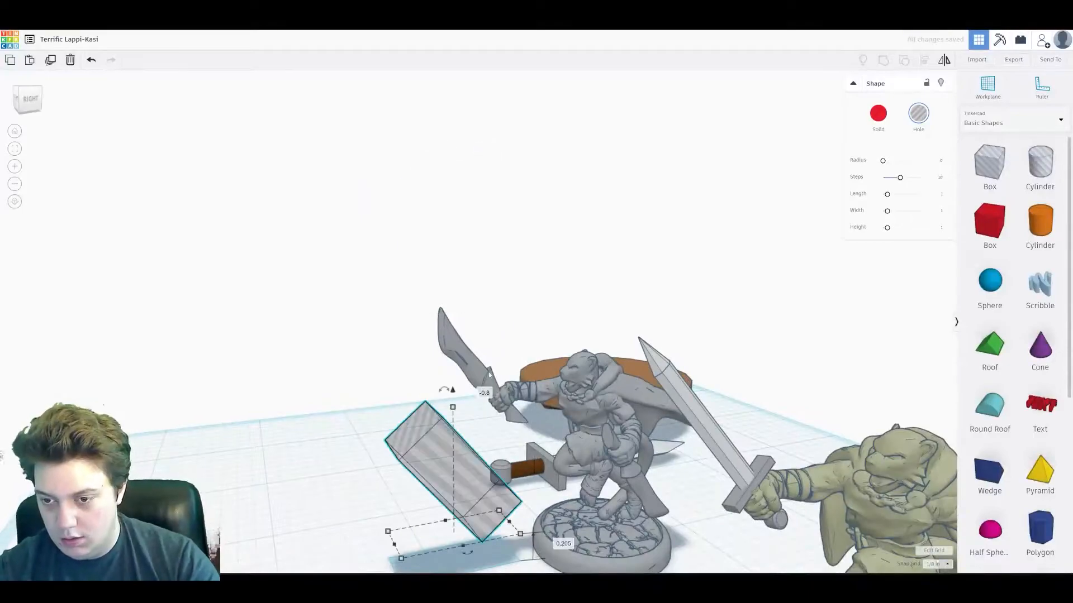
Undo the last box hole moves and lower the box around the raised blade by 0.1, checking its fit at the sword hand
{"action": "key", "text": "ctrl+z"}
{"action": "key", "text": "ctrl+z"}
{"action": "scroll", "coordinate": [482, 368], "scroll_direction": "up", "scroll_amount": 10}
{"action": "scroll", "coordinate": [483, 367], "scroll_direction": "down", "scroll_amount": 3}
{"action": "key", "text": "ctrl+Down"}
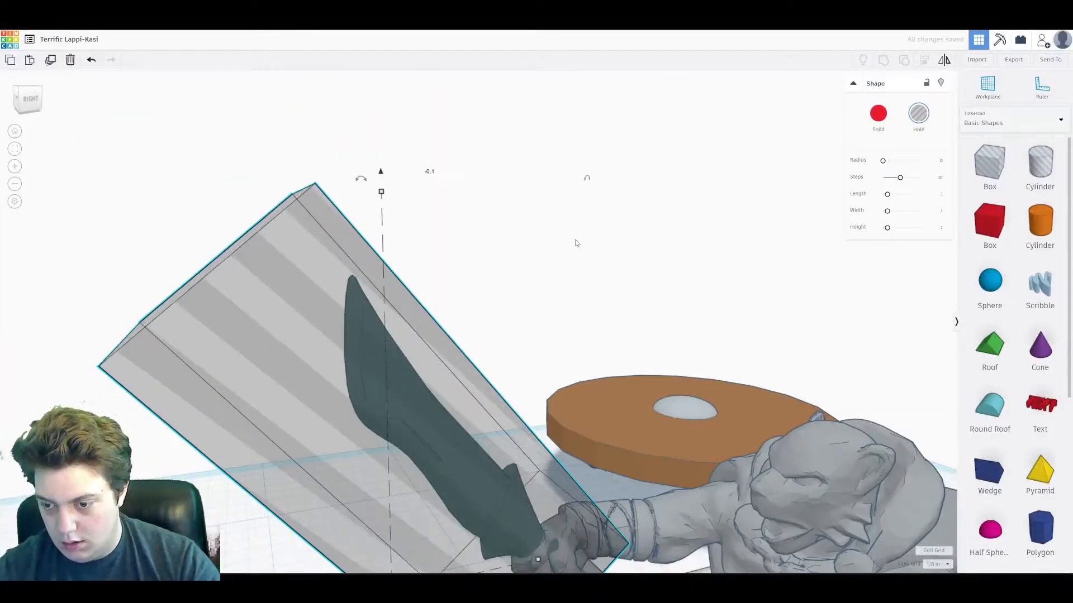
{"action": "middle_click_drag", "start_coordinate": [577, 243], "coordinate": [583, 224]}
{"action": "left_click", "coordinate": [381, 287]}
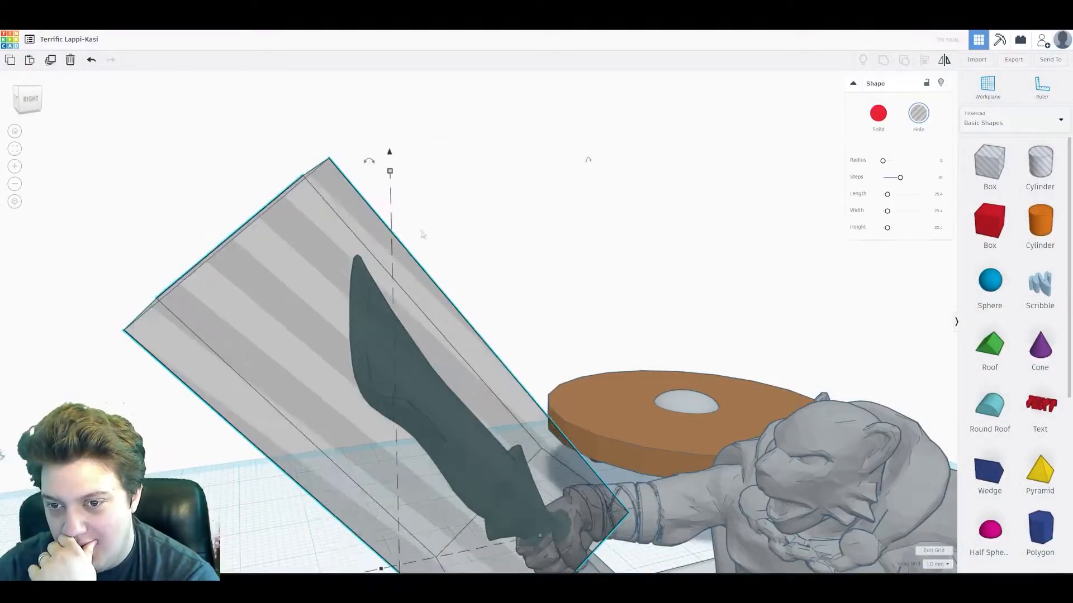
{"action": "left_click_drag", "start_coordinate": [422, 286], "coordinate": [420, 275]}
{"action": "key", "text": "ctrl+z"}
{"action": "right_click_drag", "start_coordinate": [439, 158], "coordinate": [433, 385]}
{"action": "scroll", "coordinate": [458, 431], "scroll_direction": "up", "scroll_amount": 4}
{"action": "right_click_drag", "start_coordinate": [458, 431], "coordinate": [432, 425]}
{"action": "right_click_drag", "start_coordinate": [295, 287], "coordinate": [475, 346]}
{"action": "right_click_drag", "start_coordinate": [539, 394], "coordinate": [594, 401]}
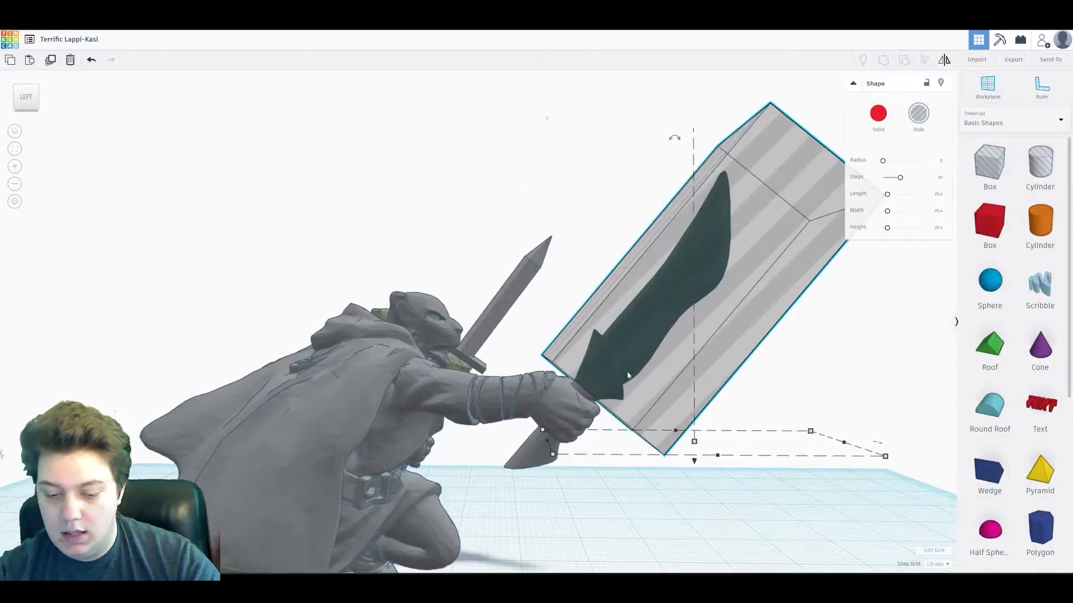
Copy the tilted box hole and shrink the copy around the blade stub below the raised sword hand
{"action": "key", "text": "ctrl+c"}
{"action": "key", "text": "ctrl+v"}
{"action": "left_click_drag", "start_coordinate": [785, 345], "coordinate": [564, 357]}
{"action": "right_click_drag", "start_coordinate": [564, 357], "coordinate": [609, 408]}
{"action": "left_click_drag", "start_coordinate": [534, 167], "coordinate": [533, 357]}
{"action": "right_click_drag", "start_coordinate": [533, 357], "coordinate": [450, 262]}
{"action": "left_click_drag", "start_coordinate": [450, 259], "coordinate": [450, 219], "text": "shift"}
{"action": "left_click_drag", "start_coordinate": [453, 279], "coordinate": [437, 265]}
{"action": "right_click_drag", "start_coordinate": [436, 265], "coordinate": [670, 268]}
{"action": "right_click_drag", "start_coordinate": [427, 296], "coordinate": [316, 362]}
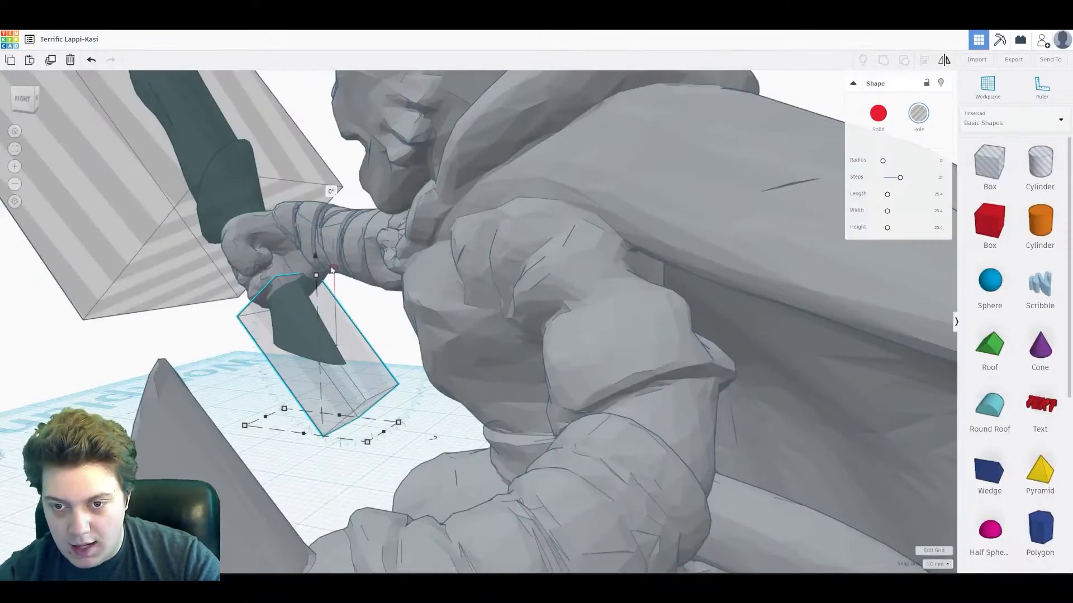
Try to align the small box copy with the blade stub under the sword hand and group it
{"action": "right_click_drag", "start_coordinate": [332, 274], "coordinate": [318, 292]}
{"action": "left_click_drag", "start_coordinate": [424, 445], "coordinate": [378, 490]}
{"action": "left_click", "coordinate": [343, 380]}
{"action": "right_click_drag", "start_coordinate": [343, 380], "coordinate": [481, 358]}
{"action": "left_click_drag", "start_coordinate": [599, 510], "coordinate": [581, 516]}
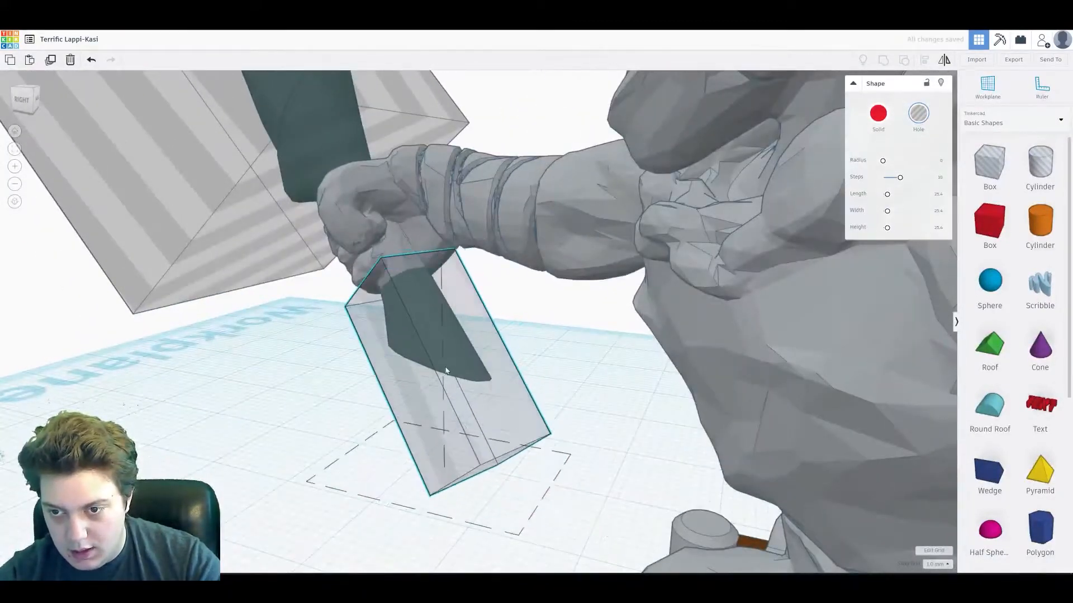
{"action": "right_click_drag", "start_coordinate": [447, 369], "coordinate": [626, 329]}
{"action": "left_click_drag", "start_coordinate": [637, 335], "coordinate": [592, 335]}
{"action": "right_click_drag", "start_coordinate": [592, 335], "coordinate": [506, 250]}
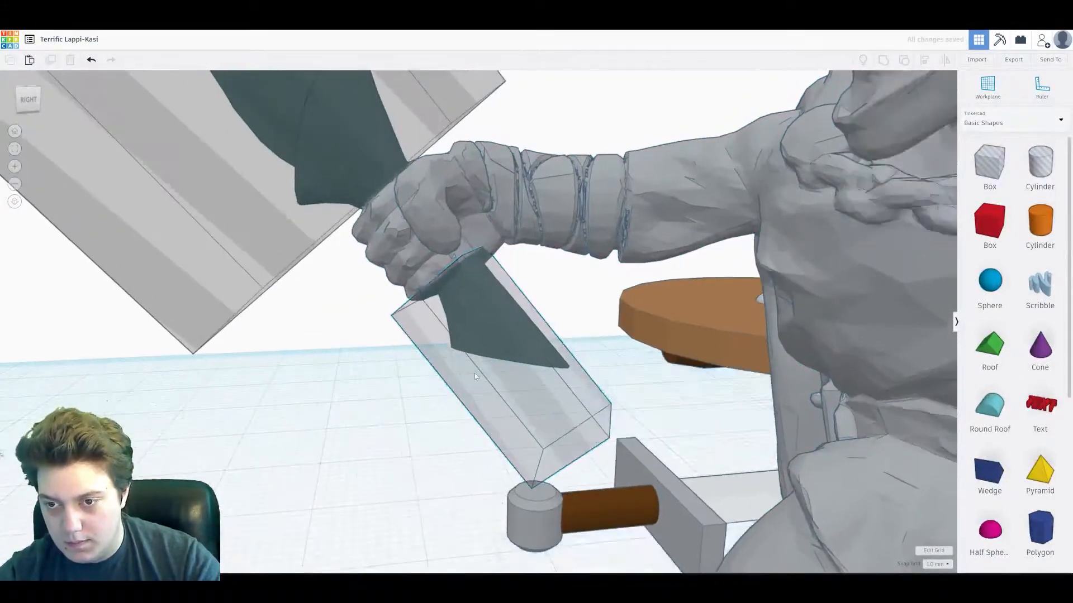
{"action": "mouse_move", "coordinate": [528, 404]}
{"action": "left_mouse_down"}
{"action": "mouse_move", "coordinate": [552, 401]}
{"action": "mouse_move", "coordinate": [526, 388]}
{"action": "left_mouse_up"}
{"action": "right_click_drag", "start_coordinate": [526, 388], "coordinate": [586, 403]}
{"action": "left_click_drag", "start_coordinate": [587, 425], "coordinate": [602, 444]}
{"action": "right_click_drag", "start_coordinate": [603, 443], "coordinate": [559, 385]}
{"action": "left_click", "coordinate": [514, 291], "text": "shift"}
{"action": "key", "text": "ctrl+g"}
Add a new box hole below the raised sword hand, then resize and position it near the blade stub
{"action": "left_click", "coordinate": [989, 166]}
{"action": "left_click", "coordinate": [521, 570]}
{"action": "right_click_drag", "start_coordinate": [520, 503], "coordinate": [517, 547]}
{"action": "left_click_drag", "start_coordinate": [510, 215], "coordinate": [525, 162]}
{"action": "left_click_drag", "start_coordinate": [503, 234], "coordinate": [479, 296]}
{"action": "right_click_drag", "start_coordinate": [570, 419], "coordinate": [580, 370]}
{"action": "left_click_drag", "start_coordinate": [635, 440], "coordinate": [575, 438], "text": "alt"}
{"action": "left_click_drag", "start_coordinate": [531, 380], "coordinate": [578, 396]}
{"action": "right_click_drag", "start_coordinate": [639, 346], "coordinate": [571, 313]}
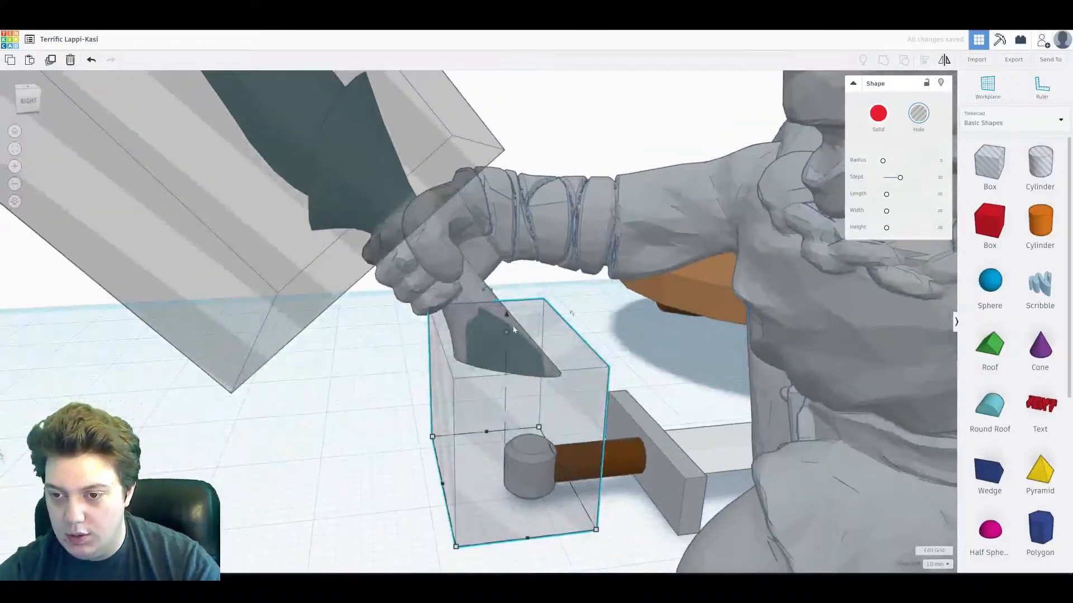
Tilt the new box hole by 38°, turn it to follow the blade stub and move it up around the stub
{"action": "left_click_drag", "start_coordinate": [489, 292], "coordinate": [479, 327]}
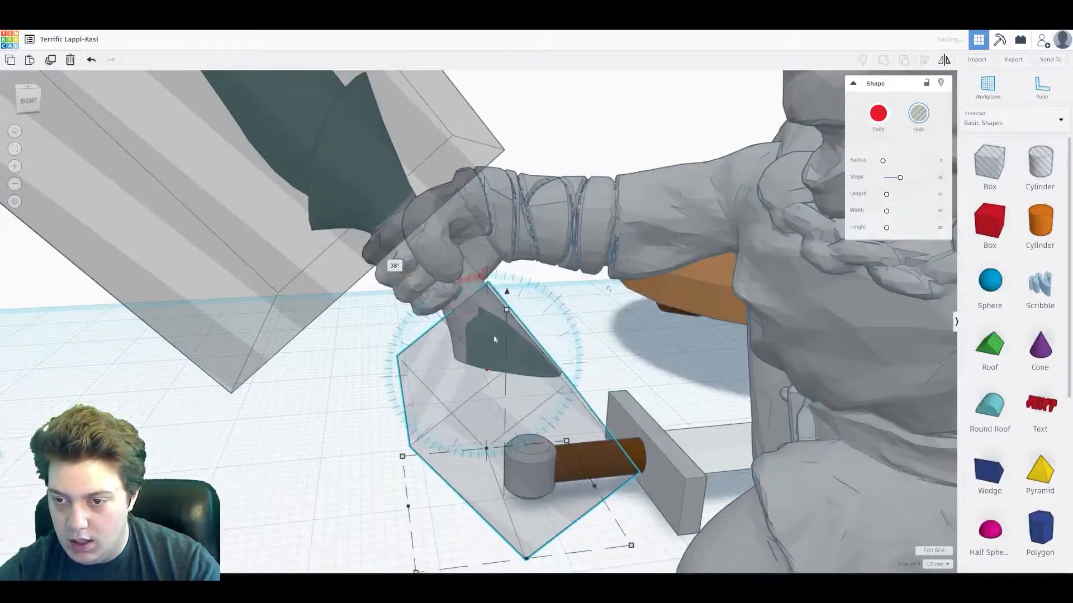
{"action": "right_click_drag", "start_coordinate": [650, 490], "coordinate": [614, 436]}
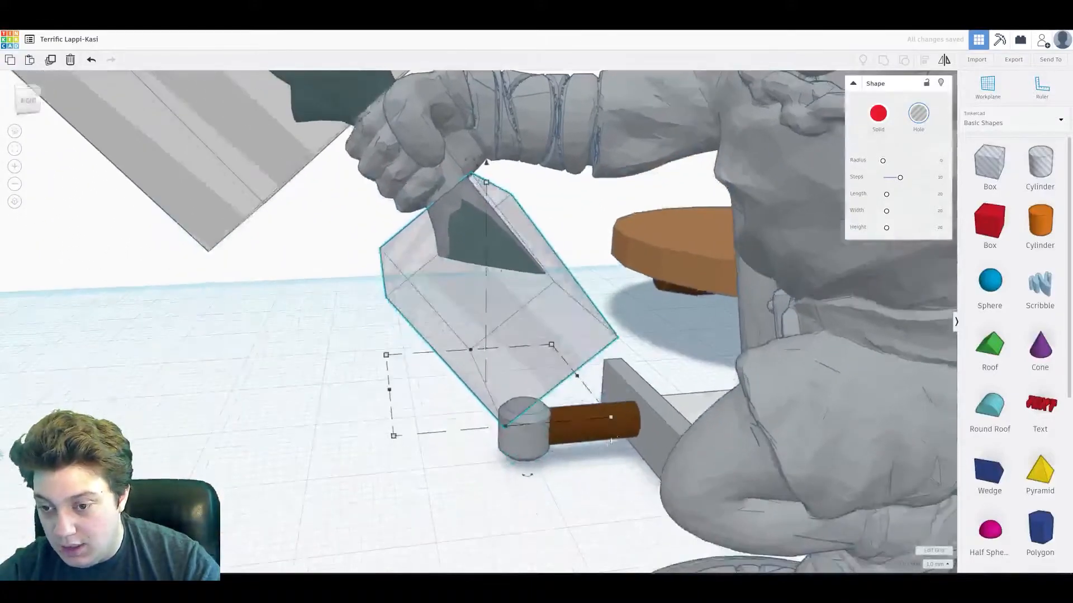
{"action": "left_click_drag", "start_coordinate": [527, 476], "coordinate": [449, 466]}
{"action": "left_click_drag", "start_coordinate": [504, 338], "coordinate": [478, 290]}
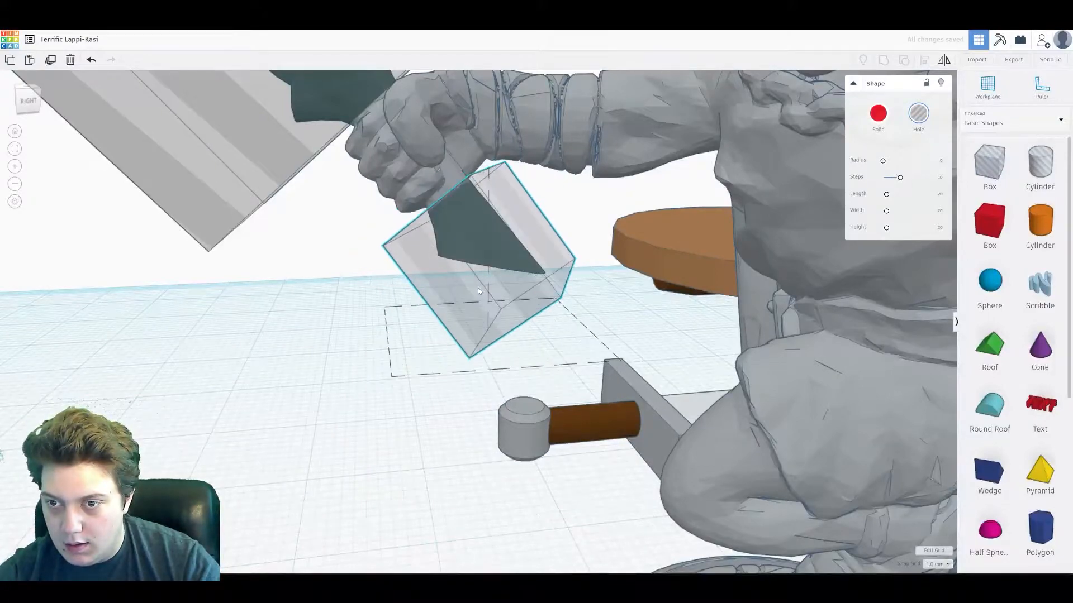
Shift and nudge the small box hole until it fully encloses the blade stub without covering the fist
{"action": "right_click_drag", "start_coordinate": [478, 289], "coordinate": [438, 361]}
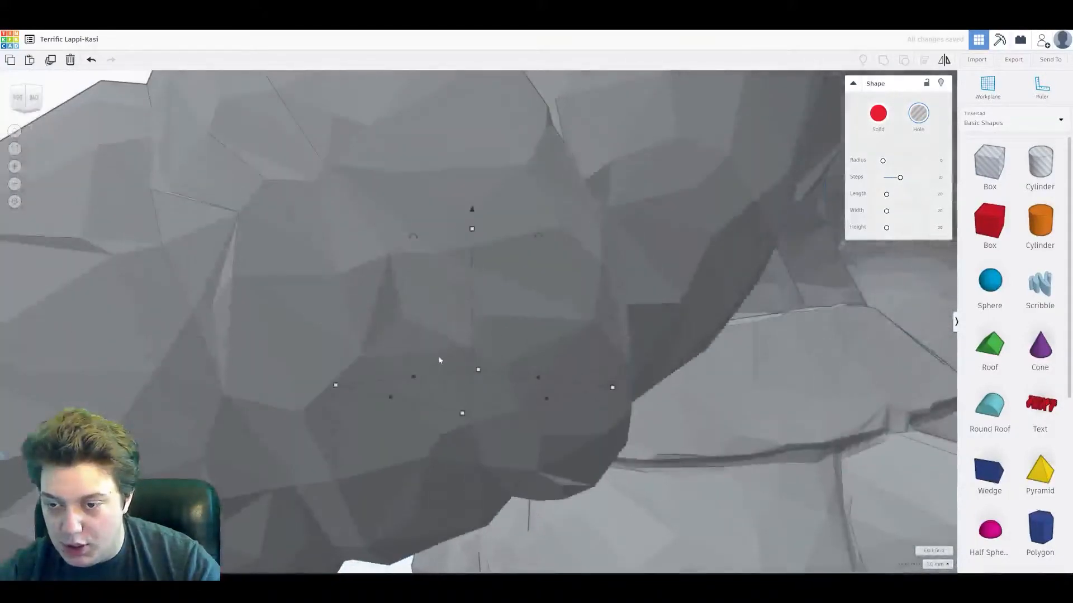
{"action": "scroll", "coordinate": [438, 361], "scroll_direction": "up", "scroll_amount": 5}
{"action": "middle_click_drag", "start_coordinate": [462, 301], "coordinate": [585, 370]}
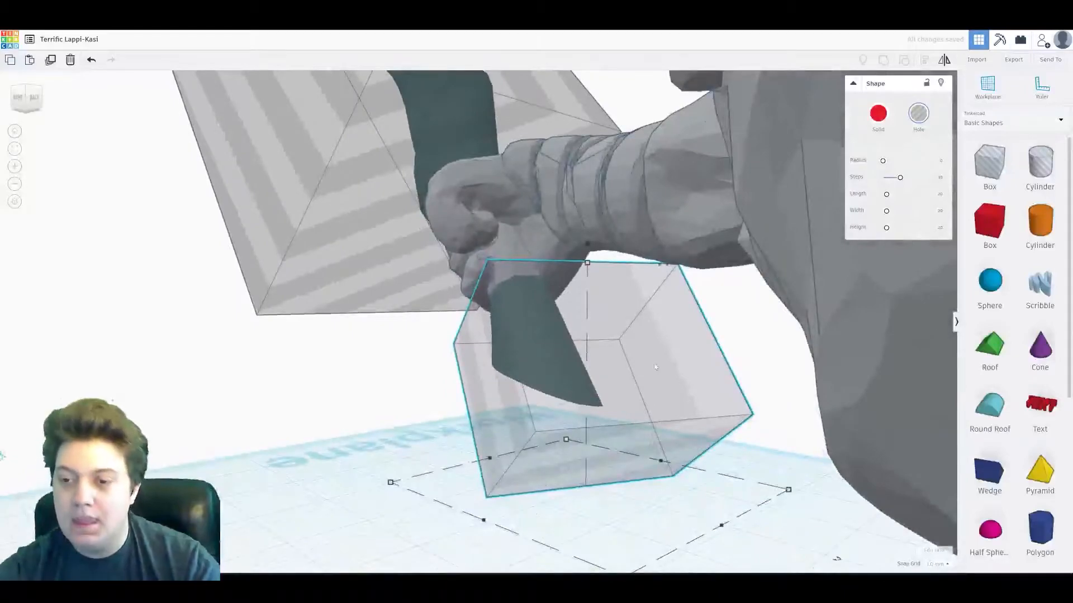
{"action": "left_click_drag", "start_coordinate": [607, 378], "coordinate": [556, 378]}
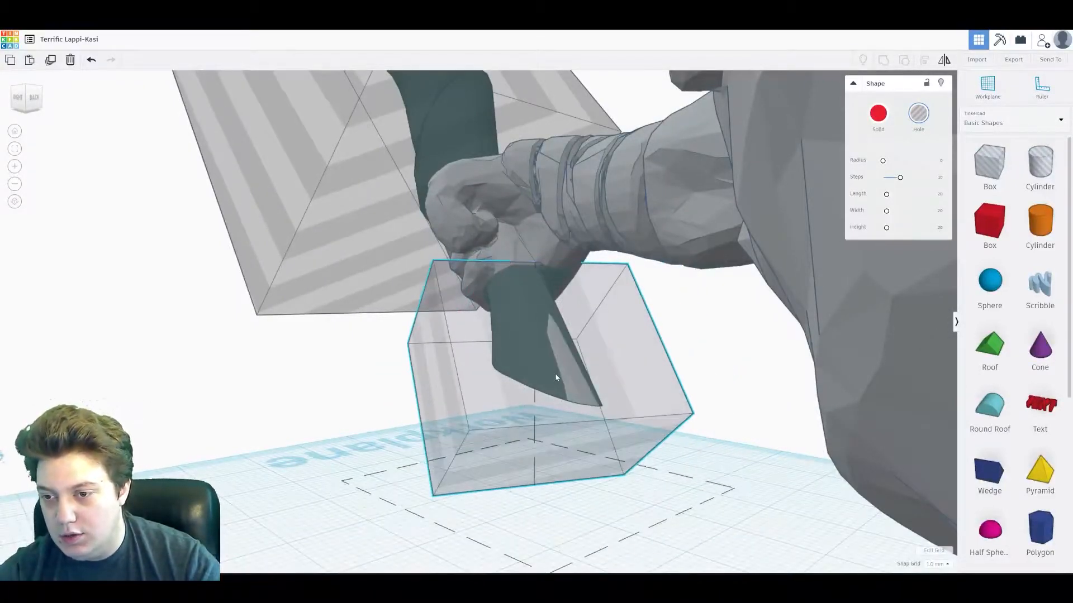
{"action": "left_click_drag", "start_coordinate": [603, 318], "coordinate": [596, 316]}
{"action": "key", "text": "Right"}
{"action": "key", "text": "Right"}
{"action": "key", "text": "Right"}
{"action": "right_click_drag", "start_coordinate": [342, 335], "coordinate": [525, 307]}
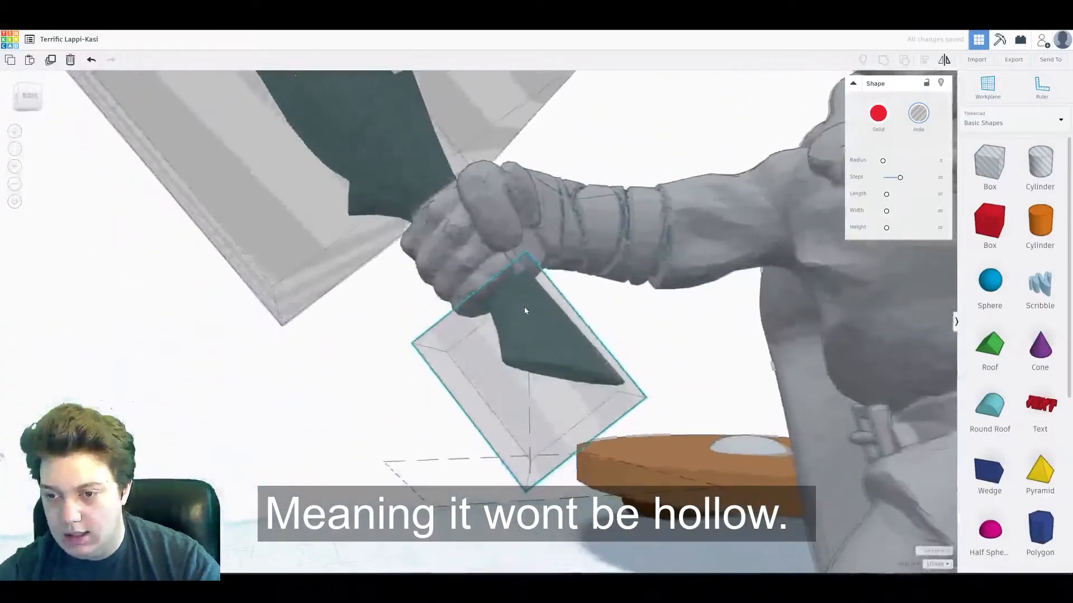
{"action": "key", "text": "Down"}
{"action": "right_click_drag", "start_coordinate": [661, 359], "coordinate": [563, 306]}
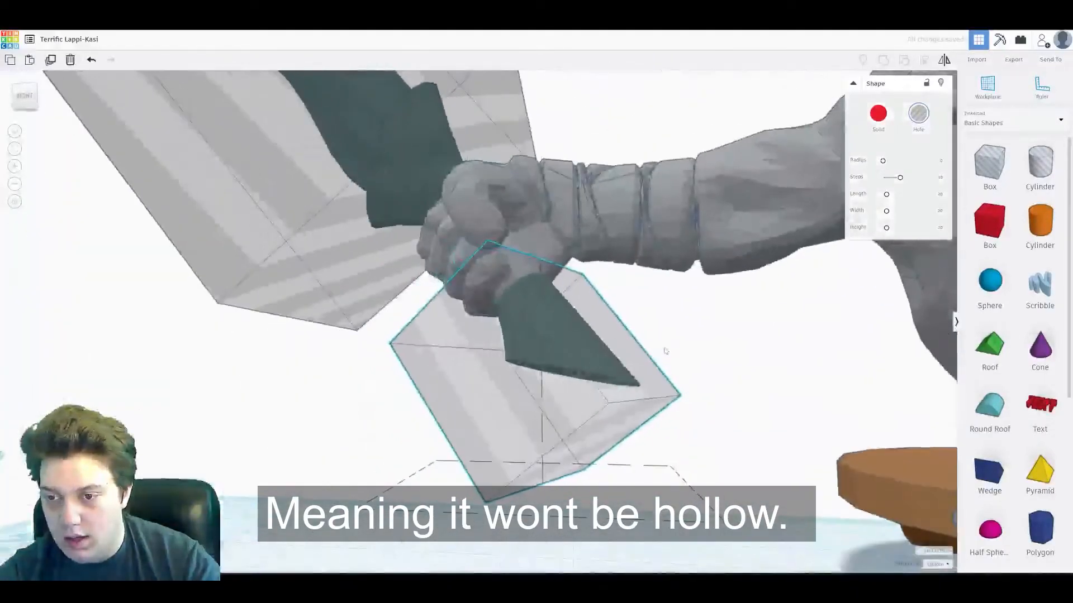
Examine how the two box holes sit on the figure's raised weapon by selecting them and the figure
{"action": "scroll", "coordinate": [564, 306], "scroll_direction": "down", "scroll_amount": 5}
{"action": "right_click_drag", "start_coordinate": [503, 252], "coordinate": [491, 206]}
{"action": "left_click", "coordinate": [599, 252], "text": "shift"}
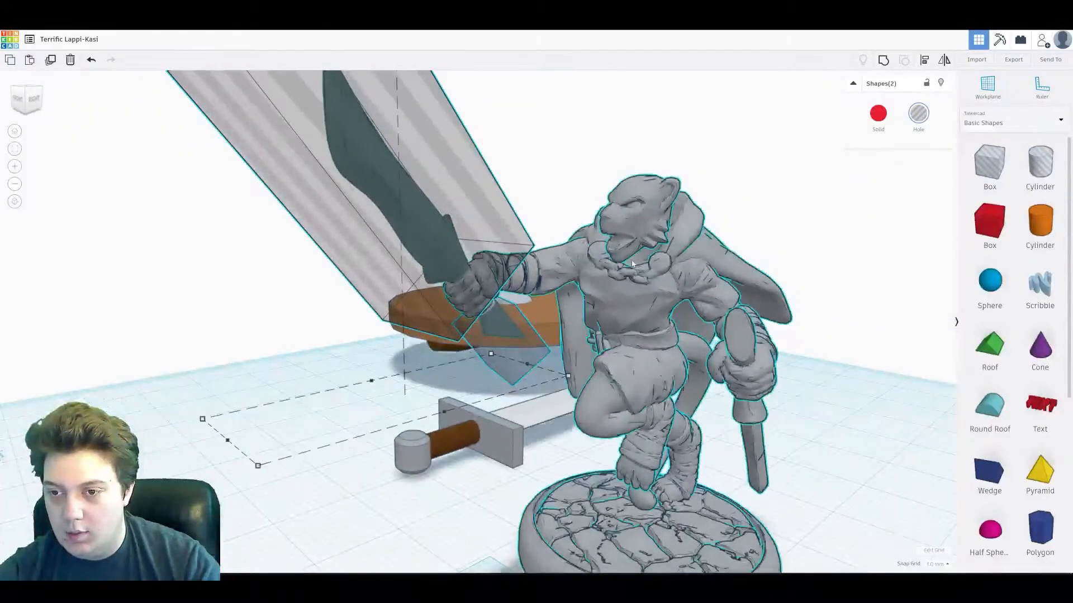
{"action": "left_click", "coordinate": [284, 349]}
{"action": "left_click", "coordinate": [512, 357]}
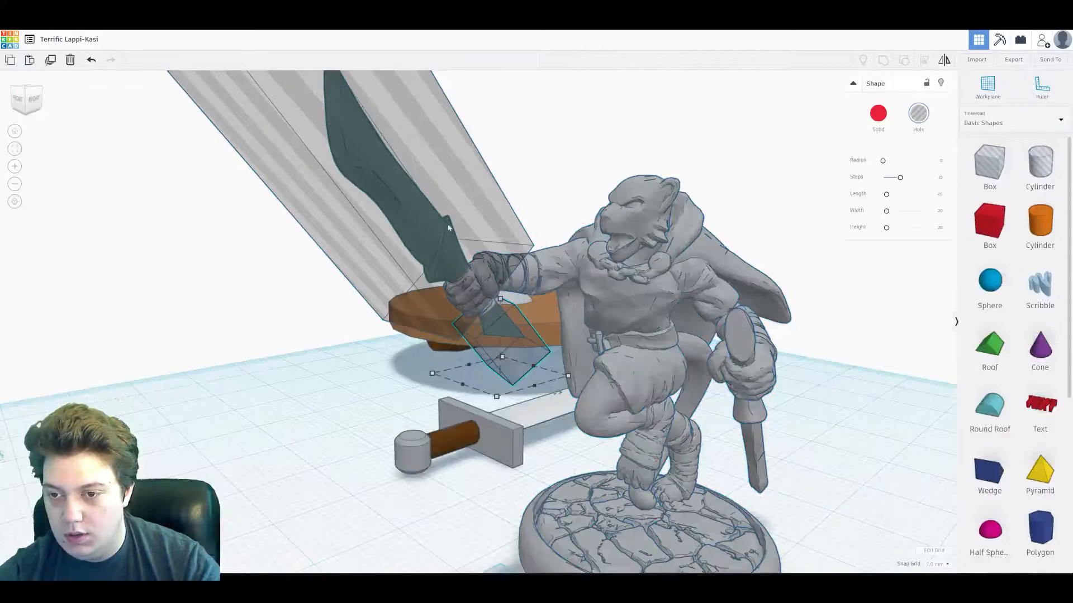
{"action": "right_click_drag", "start_coordinate": [549, 257], "coordinate": [582, 261]}
{"action": "left_click", "coordinate": [641, 267], "text": "shift"}
{"action": "middle_click_drag", "start_coordinate": [654, 341], "coordinate": [551, 279]}
{"action": "middle_click_drag", "start_coordinate": [698, 260], "coordinate": [595, 293]}
{"action": "left_click", "coordinate": [665, 261]}
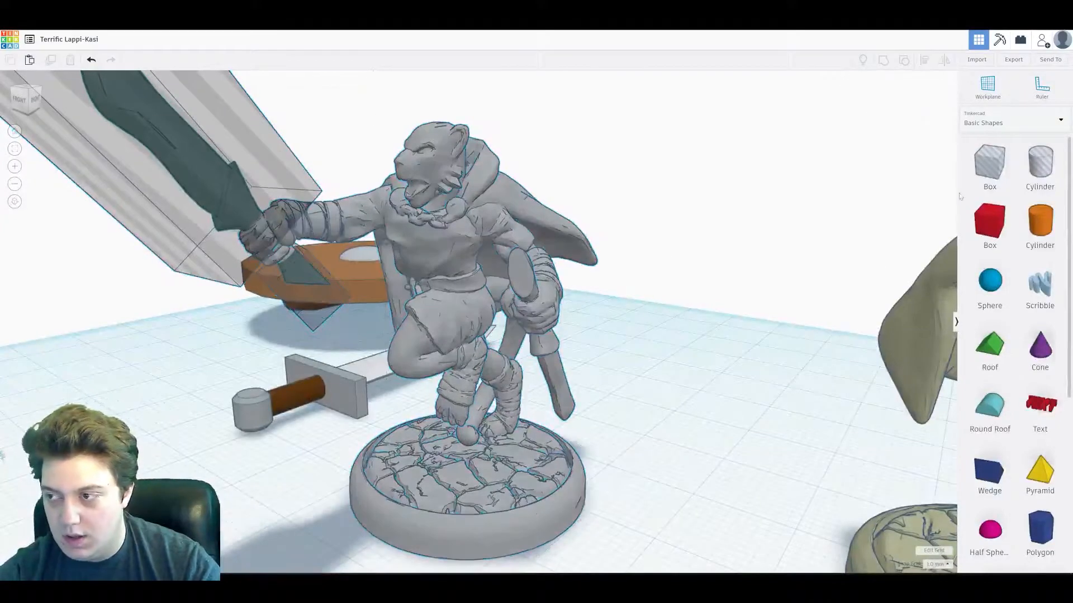
Add another box hole beside the figure's lowered blade, shrink it and place it near the blade
{"action": "left_click_drag", "start_coordinate": [989, 165], "coordinate": [607, 429]}
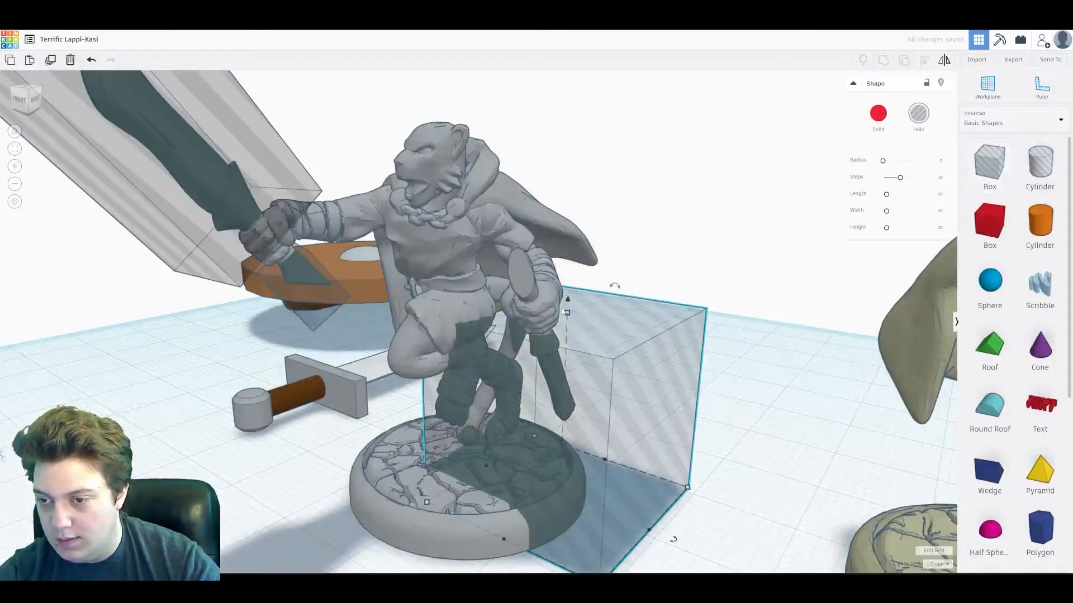
{"action": "left_click_drag", "start_coordinate": [567, 314], "coordinate": [593, 407]}
{"action": "left_click_drag", "start_coordinate": [604, 573], "coordinate": [562, 495]}
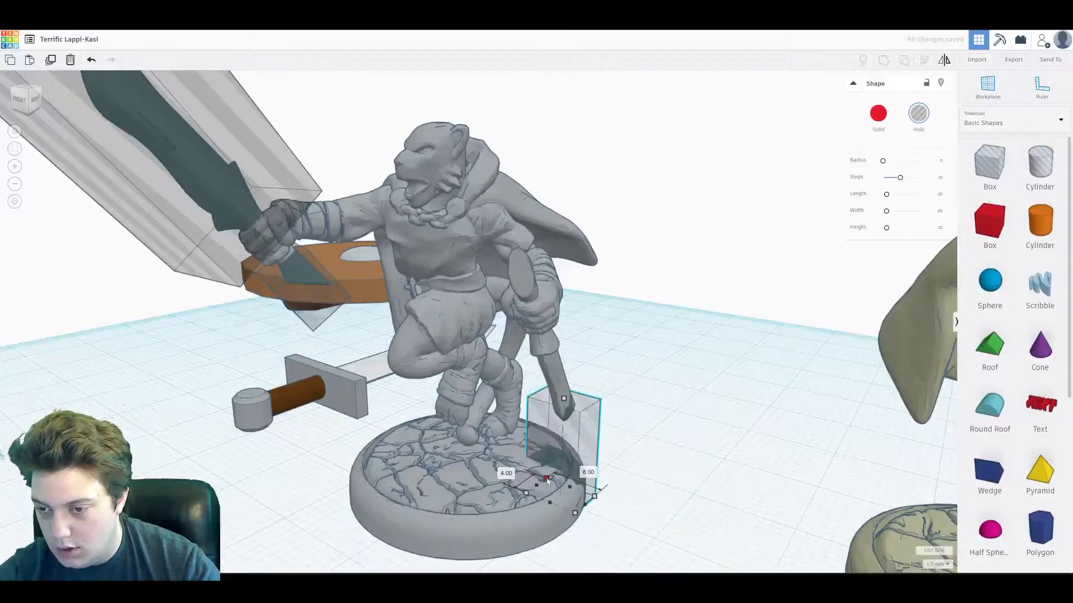
{"action": "right_click_drag", "start_coordinate": [631, 486], "coordinate": [531, 467]}
{"action": "left_click_drag", "start_coordinate": [620, 411], "coordinate": [684, 357]}
Try tilting the box hole at the lowered blade by 39° and shifting it across the blade
{"action": "scroll", "coordinate": [609, 364], "scroll_direction": "up", "scroll_amount": 5}
{"action": "scroll", "coordinate": [609, 365], "scroll_direction": "down", "scroll_amount": 3}
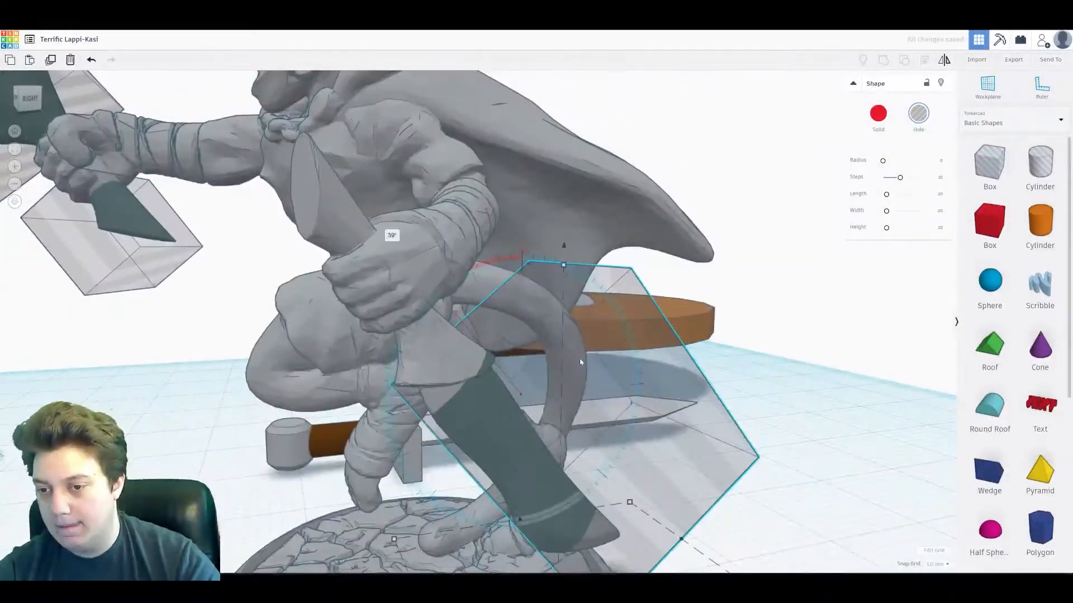
{"action": "left_click_drag", "start_coordinate": [582, 360], "coordinate": [450, 383]}
{"action": "right_click_drag", "start_coordinate": [450, 383], "coordinate": [346, 363]}
{"action": "key", "text": "ctrl+z"}
{"action": "key", "text": "ctrl+z"}
Try changing the box hole's height, tilt and position around the lowered blade from behind, and undo these changes
{"action": "left_click_drag", "start_coordinate": [560, 320], "coordinate": [558, 208]}
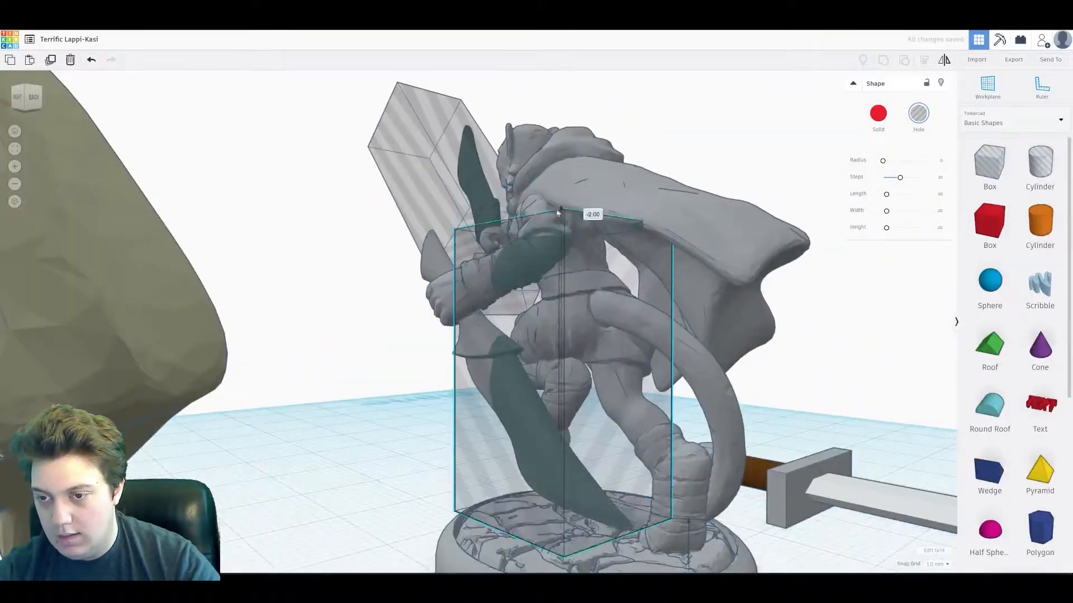
{"action": "left_click_drag", "start_coordinate": [594, 270], "coordinate": [528, 301]}
{"action": "left_click_drag", "start_coordinate": [501, 348], "coordinate": [434, 347]}
{"action": "right_click_drag", "start_coordinate": [435, 348], "coordinate": [680, 414]}
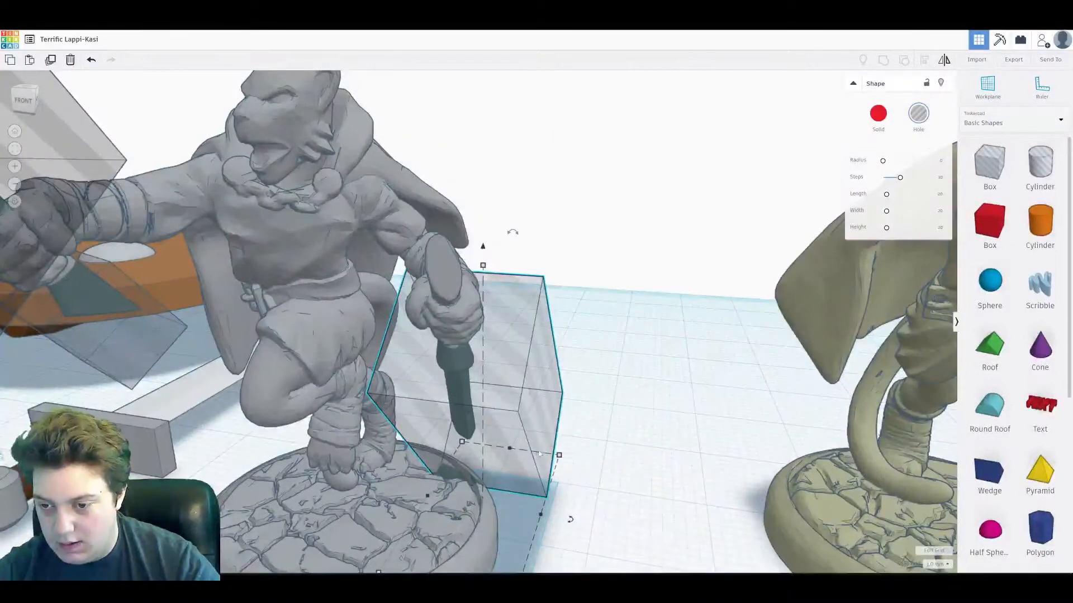
{"action": "right_click_drag", "start_coordinate": [531, 420], "coordinate": [518, 373]}
{"action": "key", "text": "ctrl+z"}
{"action": "key", "text": "ctrl+z"}
{"action": "key", "text": "ctrl+z"}
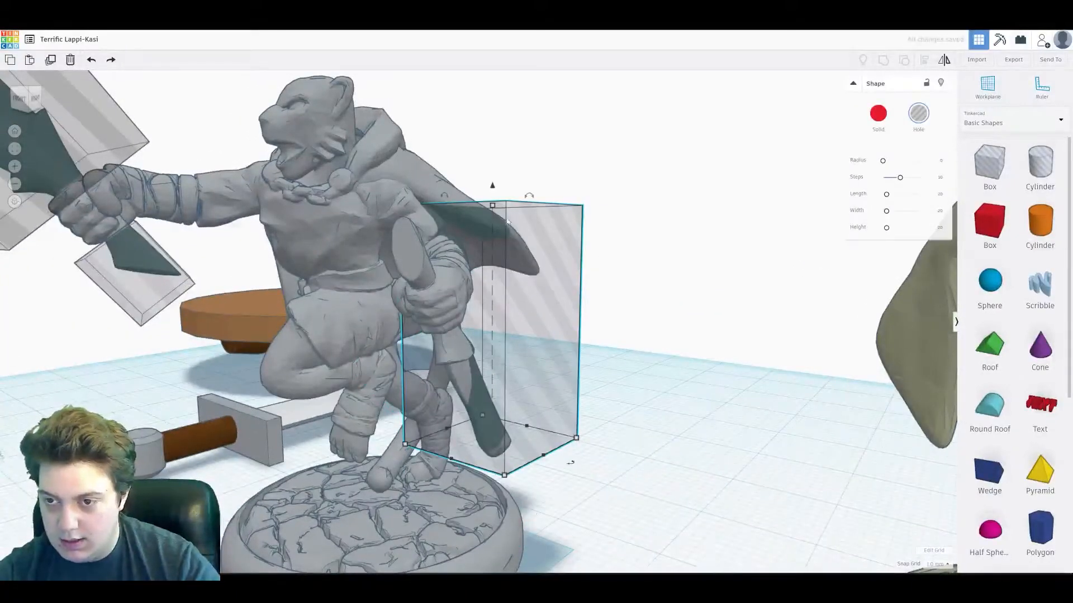
Tilt the box hole along the lowered blade and shift it down and sideways around the blade
{"action": "right_click_drag", "start_coordinate": [492, 236], "coordinate": [482, 243]}
{"action": "left_click_drag", "start_coordinate": [529, 220], "coordinate": [425, 173]}
{"action": "left_click_drag", "start_coordinate": [502, 209], "coordinate": [499, 236]}
{"action": "right_click_drag", "start_coordinate": [665, 308], "coordinate": [520, 265]}
{"action": "left_click_drag", "start_coordinate": [519, 263], "coordinate": [485, 264]}
{"action": "right_click_drag", "start_coordinate": [404, 315], "coordinate": [540, 373]}
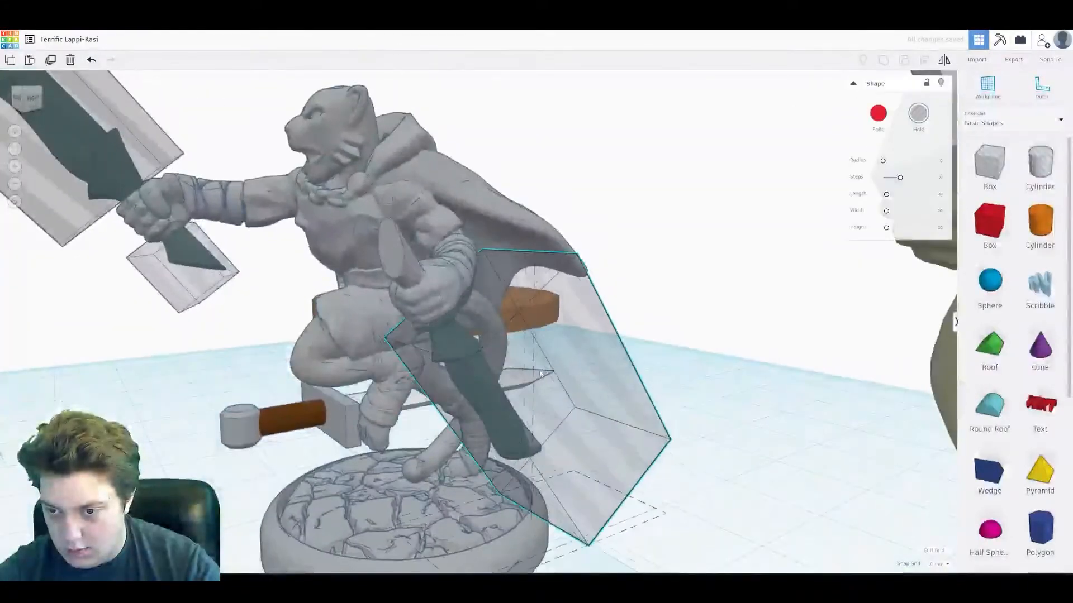
Adjust the box hole's tilt to match the lowered blade and move it vertically by -4.10 below the hand
{"action": "right_click_drag", "start_coordinate": [532, 249], "coordinate": [246, 311]}
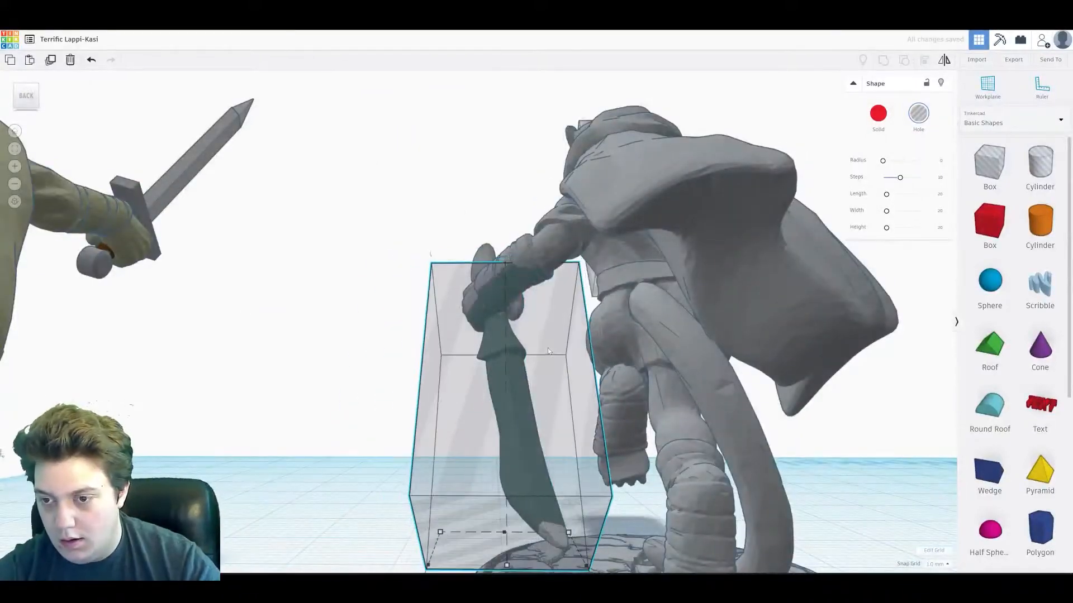
{"action": "right_click_drag", "start_coordinate": [548, 351], "coordinate": [627, 346]}
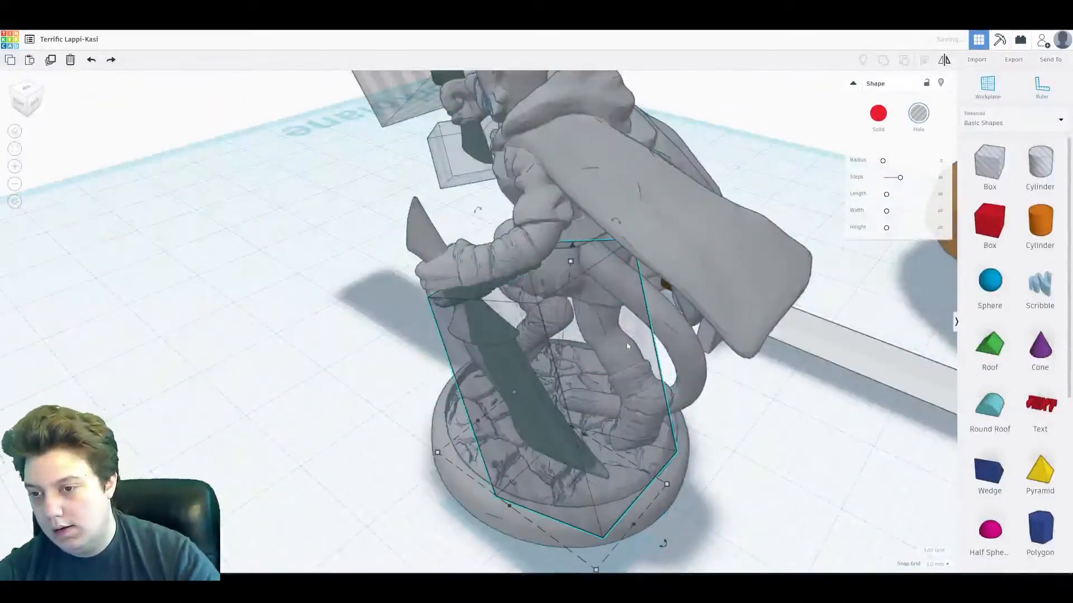
{"action": "left_click_drag", "start_coordinate": [627, 347], "coordinate": [609, 191]}
{"action": "left_click_drag", "start_coordinate": [574, 229], "coordinate": [572, 241]}
{"action": "right_click_drag", "start_coordinate": [575, 241], "coordinate": [549, 184]}
{"action": "left_click_drag", "start_coordinate": [615, 205], "coordinate": [542, 179]}
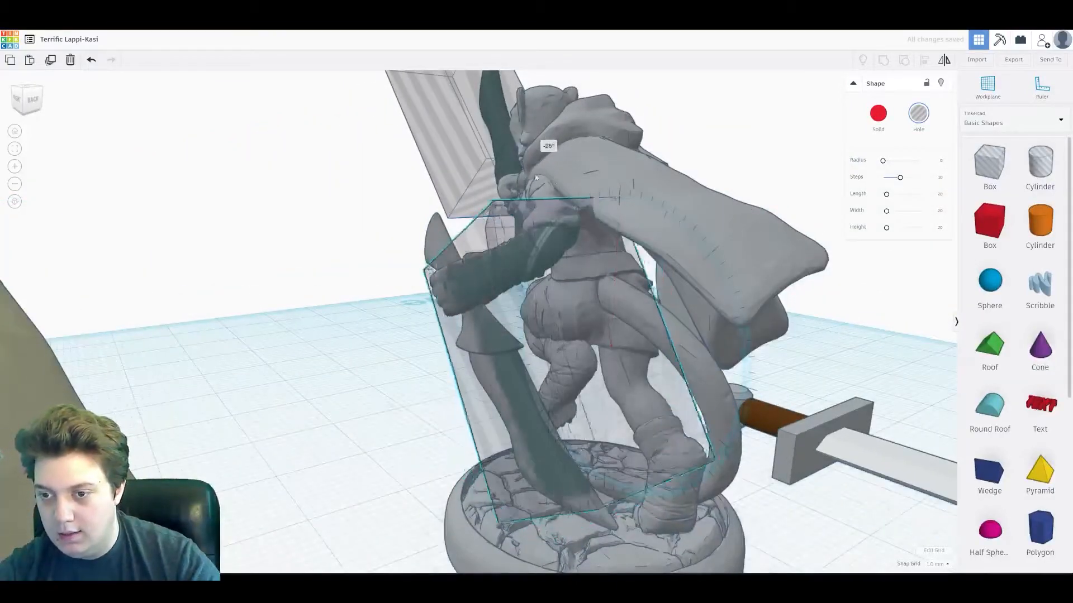
{"action": "mouse_move", "coordinate": [514, 284]}
{"action": "left_mouse_down"}
{"action": "mouse_move", "coordinate": [496, 286]}
{"action": "mouse_move", "coordinate": [525, 295]}
{"action": "left_mouse_up"}
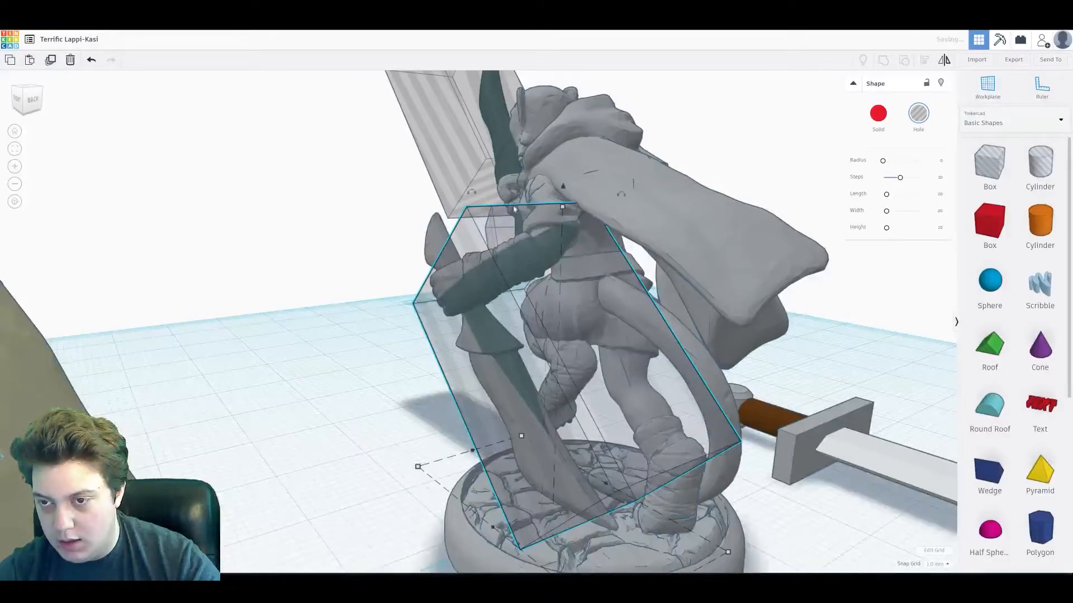
{"action": "left_click_drag", "start_coordinate": [563, 197], "coordinate": [562, 243]}
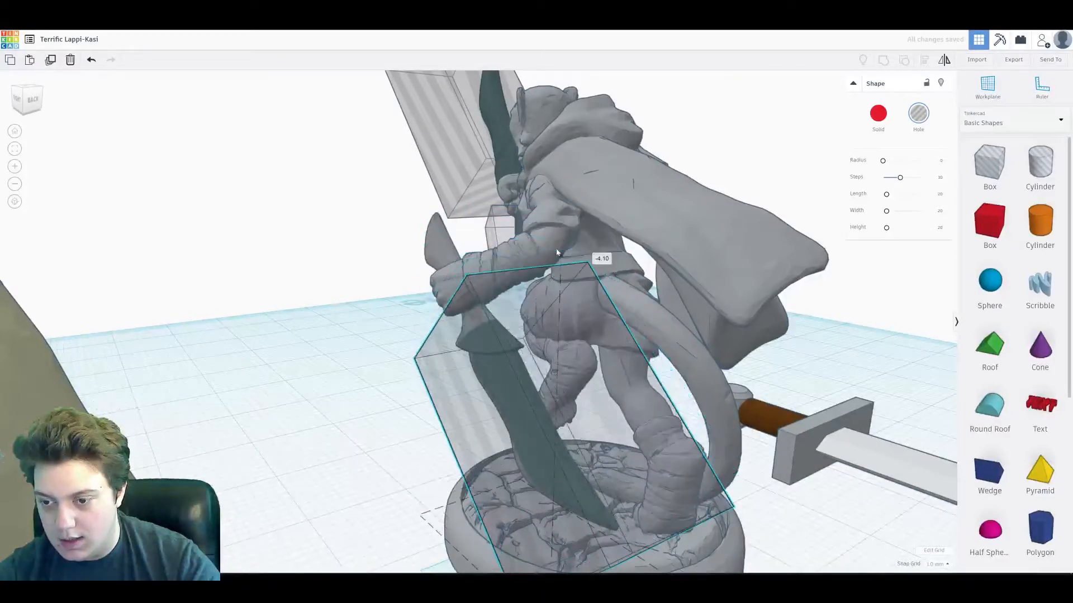
Refine the box hole's tilt and placement so its upper face sits just below the lowered fist
{"action": "right_click_drag", "start_coordinate": [607, 292], "coordinate": [801, 267]}
{"action": "right_click_drag", "start_coordinate": [595, 397], "coordinate": [527, 355]}
{"action": "scroll", "coordinate": [527, 354], "scroll_direction": "up", "scroll_amount": 3}
{"action": "left_click_drag", "start_coordinate": [643, 113], "coordinate": [652, 116]}
{"action": "right_click_drag", "start_coordinate": [651, 269], "coordinate": [452, 318]}
{"action": "scroll", "coordinate": [443, 328], "scroll_direction": "down", "scroll_amount": 4}
{"action": "left_click_drag", "start_coordinate": [436, 326], "coordinate": [437, 332]}
{"action": "right_click_drag", "start_coordinate": [441, 329], "coordinate": [551, 291]}
Fine-adjust the box hole's footprint and height so it encloses the whole lowered blade
{"action": "scroll", "coordinate": [615, 235], "scroll_direction": "up", "scroll_amount": 2}
{"action": "left_click_drag", "start_coordinate": [605, 218], "coordinate": [604, 224]}
{"action": "right_click_drag", "start_coordinate": [606, 226], "coordinate": [620, 358]}
{"action": "scroll", "coordinate": [631, 424], "scroll_direction": "down", "scroll_amount": 2}
{"action": "left_click_drag", "start_coordinate": [663, 497], "coordinate": [642, 515]}
{"action": "right_click_drag", "start_coordinate": [642, 503], "coordinate": [861, 480]}
{"action": "left_click_drag", "start_coordinate": [531, 150], "coordinate": [532, 144]}
{"action": "right_click_drag", "start_coordinate": [532, 147], "coordinate": [625, 343]}
Duplicate the box hole, raise the duplicate above the lowered fist and shift it over the weapon's upper end
{"action": "key", "text": "ctrl+d"}
{"action": "left_click_drag", "start_coordinate": [558, 207], "coordinate": [558, 100]}
{"action": "scroll", "coordinate": [587, 224], "scroll_direction": "down", "scroll_amount": 3}
{"action": "left_click_drag", "start_coordinate": [587, 212], "coordinate": [486, 195]}
{"action": "right_click_drag", "start_coordinate": [503, 195], "coordinate": [429, 219]}
{"action": "scroll", "coordinate": [429, 219], "scroll_direction": "up", "scroll_amount": 2}
{"action": "middle_click_drag", "start_coordinate": [429, 219], "coordinate": [567, 367]}
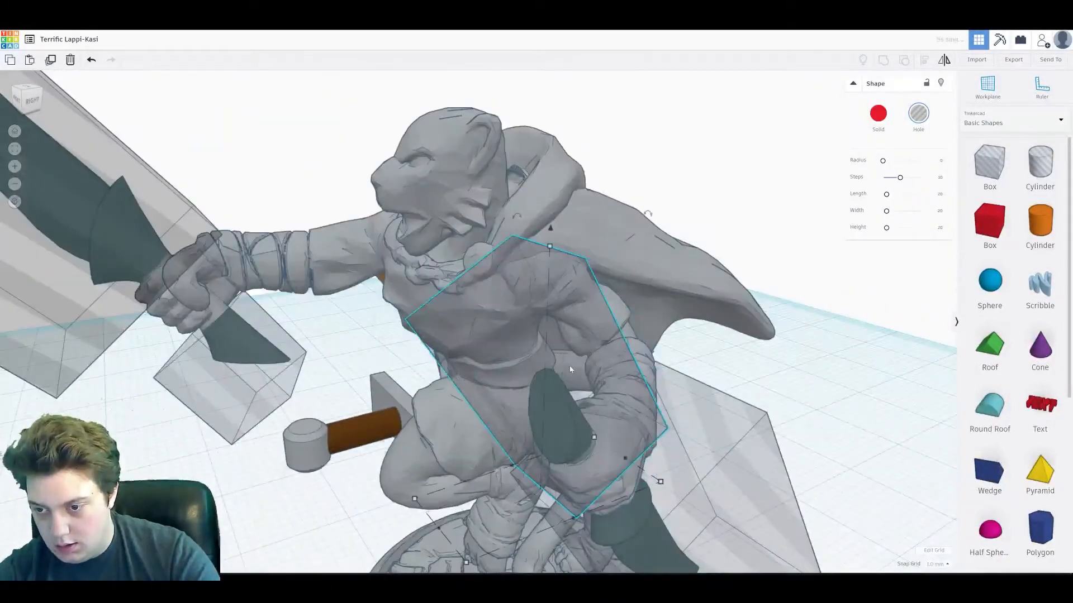
Move the duplicate box hole vertically by 0.1, deselect it and check all four holes around the figure's weapons
{"action": "right_click_drag", "start_coordinate": [568, 367], "coordinate": [318, 360]}
{"action": "left_click_drag", "start_coordinate": [220, 208], "coordinate": [220, 202]}
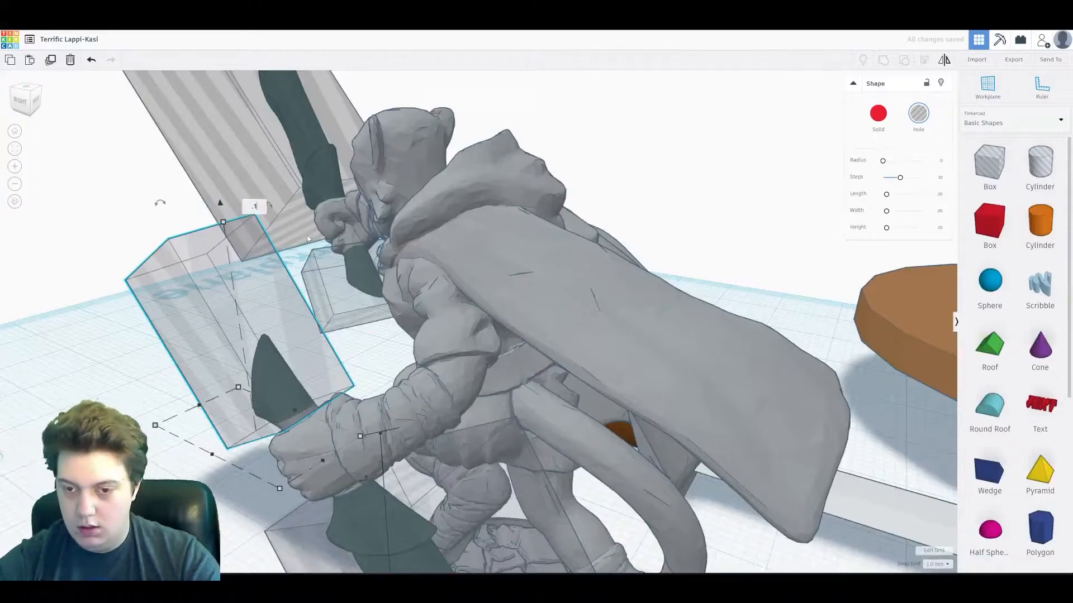
{"action": "key", "text": "Return"}
{"action": "key", "text": "Return"}
{"action": "right_click_drag", "start_coordinate": [224, 240], "coordinate": [279, 235]}
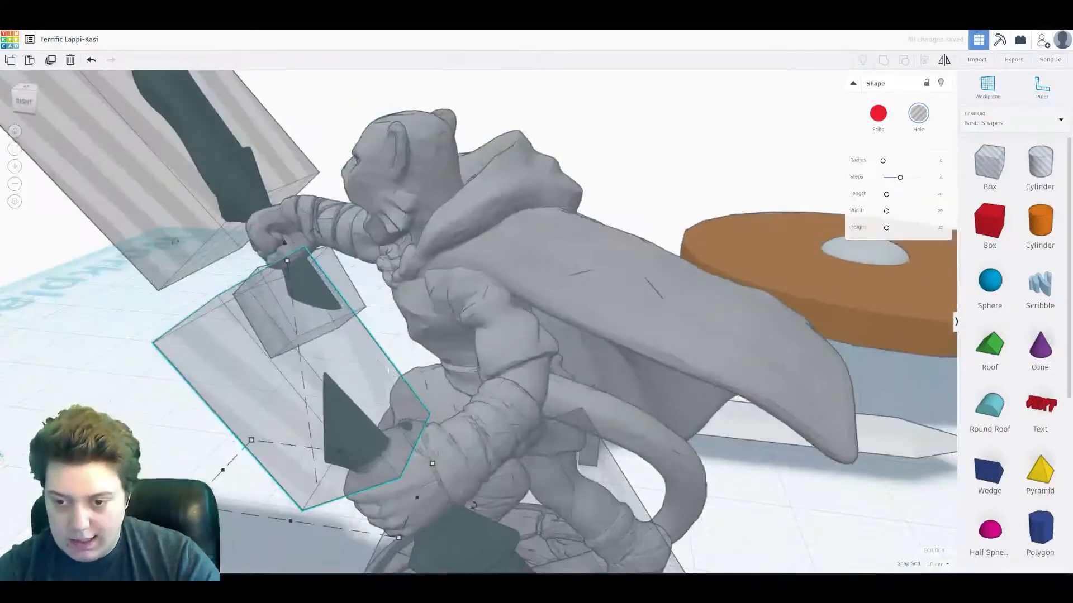
{"action": "left_click", "coordinate": [168, 346]}
{"action": "right_click_drag", "start_coordinate": [167, 346], "coordinate": [425, 335]}
{"action": "scroll", "coordinate": [447, 335], "scroll_direction": "down", "scroll_amount": 5}
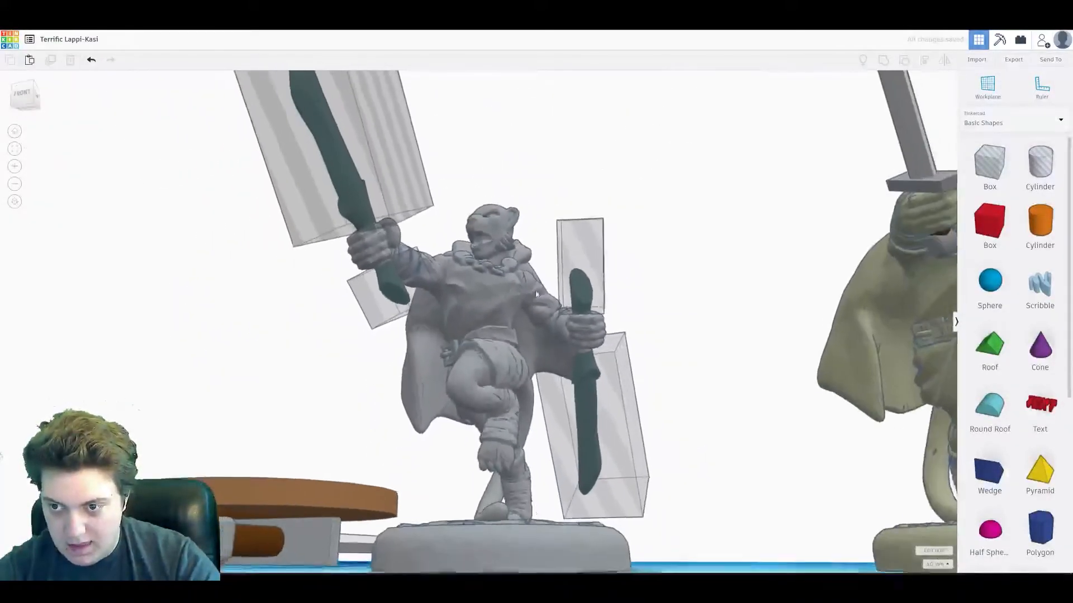
{"action": "middle_click_drag", "start_coordinate": [453, 313], "coordinate": [447, 431]}
{"action": "right_click_drag", "start_coordinate": [447, 391], "coordinate": [460, 469]}
{"action": "middle_click_drag", "start_coordinate": [574, 386], "coordinate": [569, 256]}
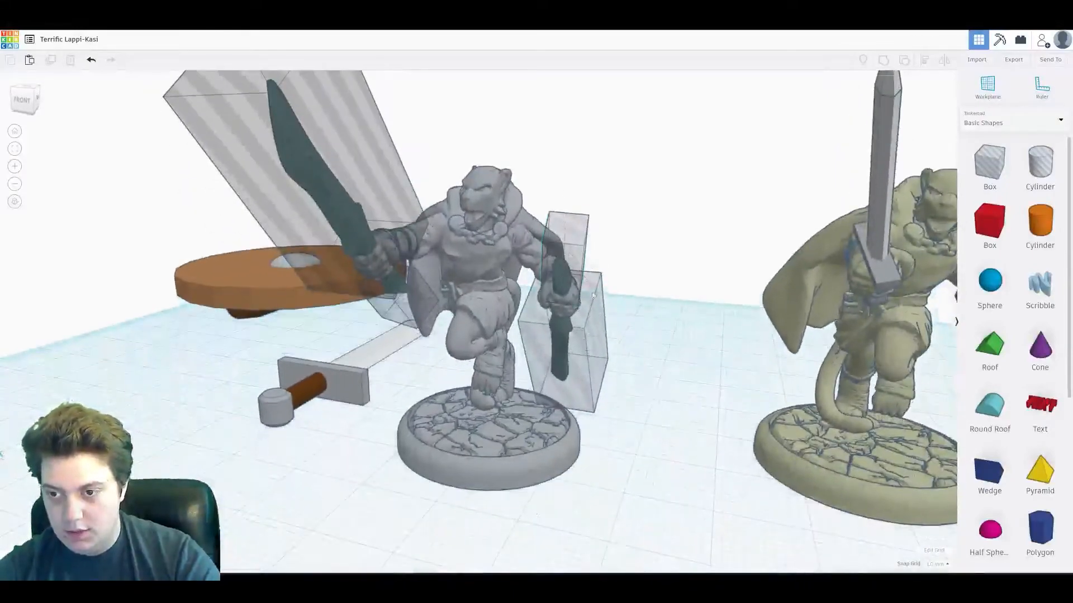
Group the figure with its four box holes to cut away the original weapons, and check both emptied fists
{"action": "left_click", "coordinate": [569, 255]}
{"action": "left_click", "coordinate": [411, 305], "text": "shift"}
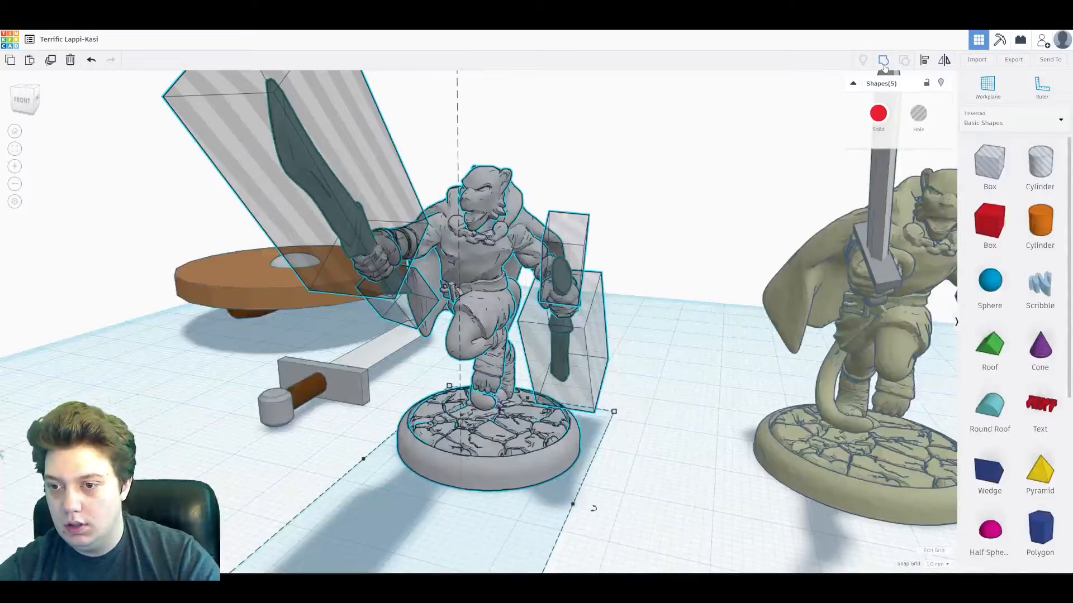
{"action": "left_click", "coordinate": [883, 60]}
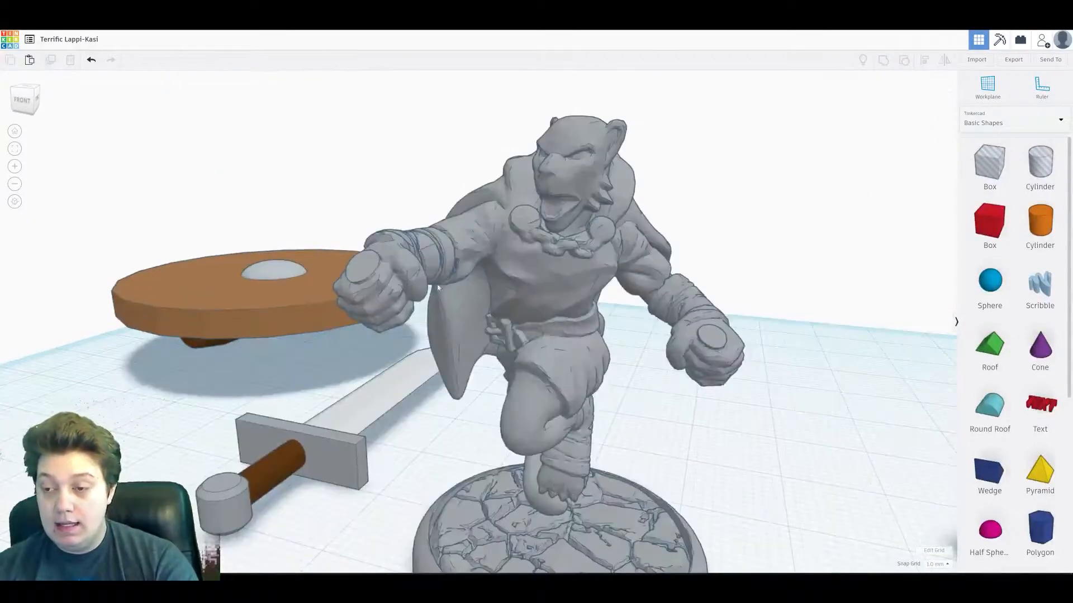
{"action": "right_click_drag", "start_coordinate": [398, 293], "coordinate": [331, 250]}
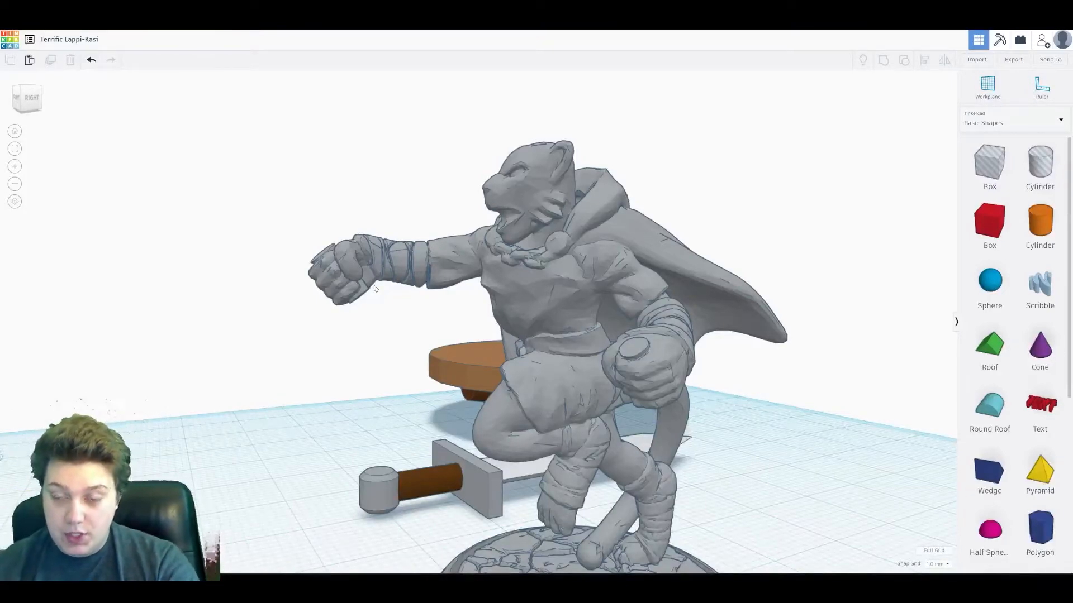
{"action": "right_click_drag", "start_coordinate": [428, 293], "coordinate": [435, 295]}
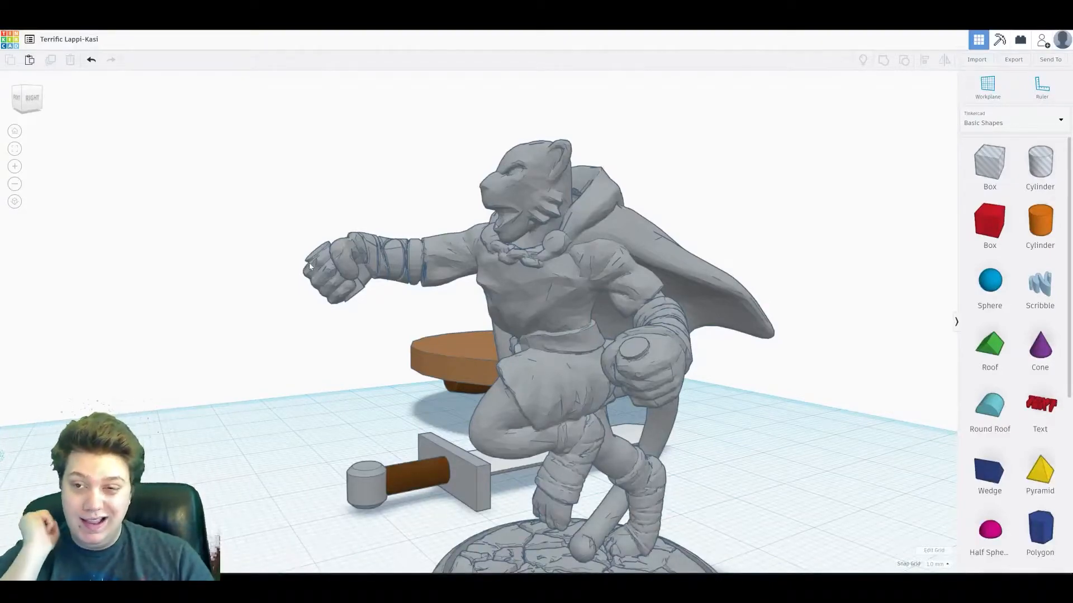
Move the sword across the workplane to the front edge of the grey figure's base
{"action": "right_click_drag", "start_coordinate": [360, 234], "coordinate": [569, 316]}
{"action": "scroll", "coordinate": [430, 408], "scroll_direction": "down", "scroll_amount": 2}
{"action": "left_click", "coordinate": [391, 395]}
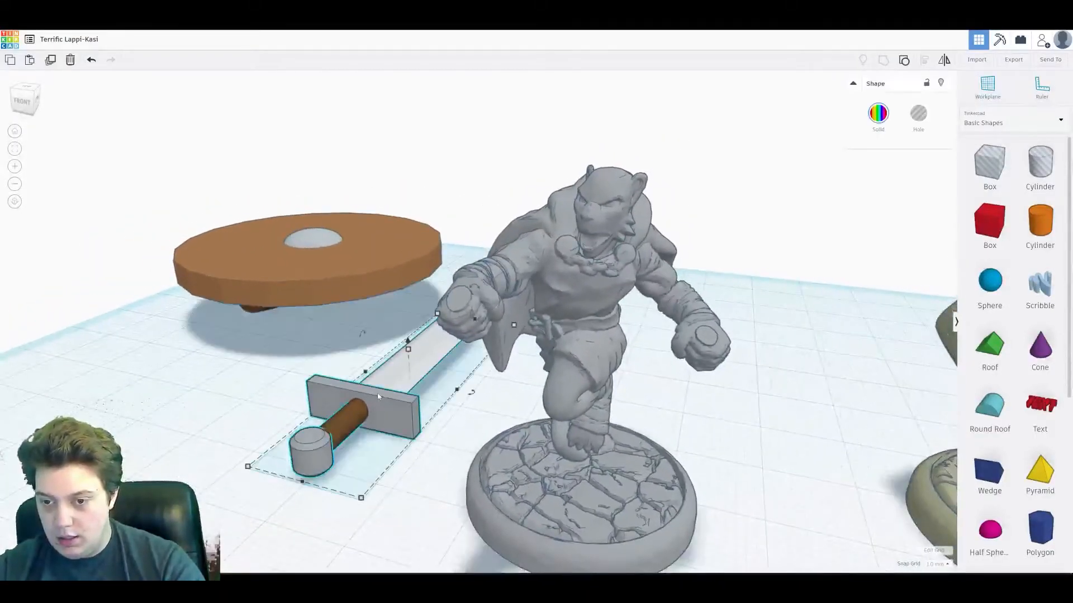
{"action": "left_click_drag", "start_coordinate": [391, 396], "coordinate": [526, 465]}
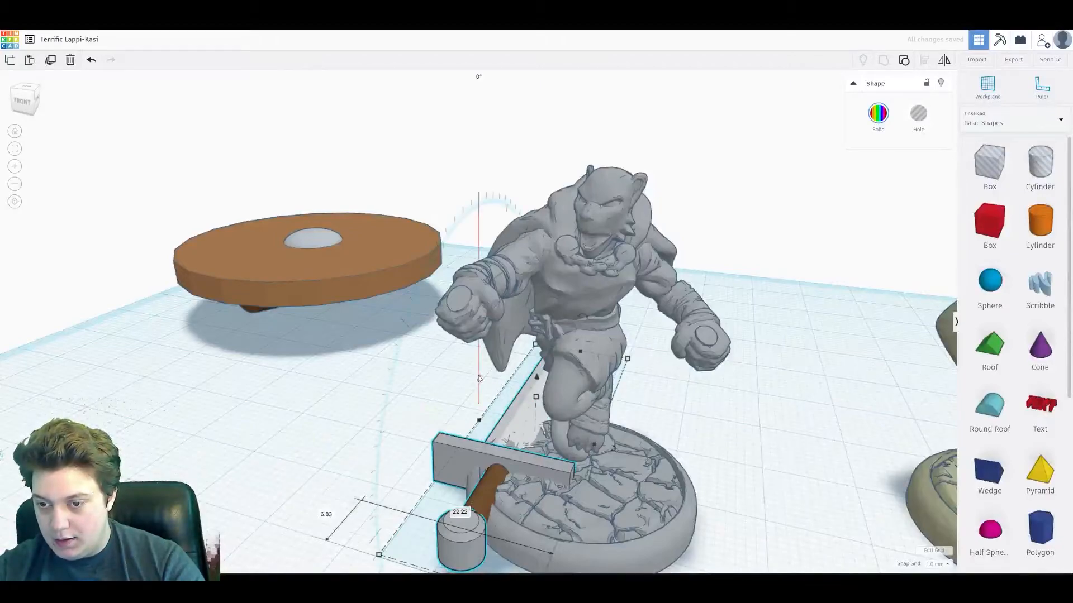
{"action": "left_click_drag", "start_coordinate": [479, 379], "coordinate": [334, 357]}
{"action": "left_click_drag", "start_coordinate": [314, 547], "coordinate": [312, 536]}
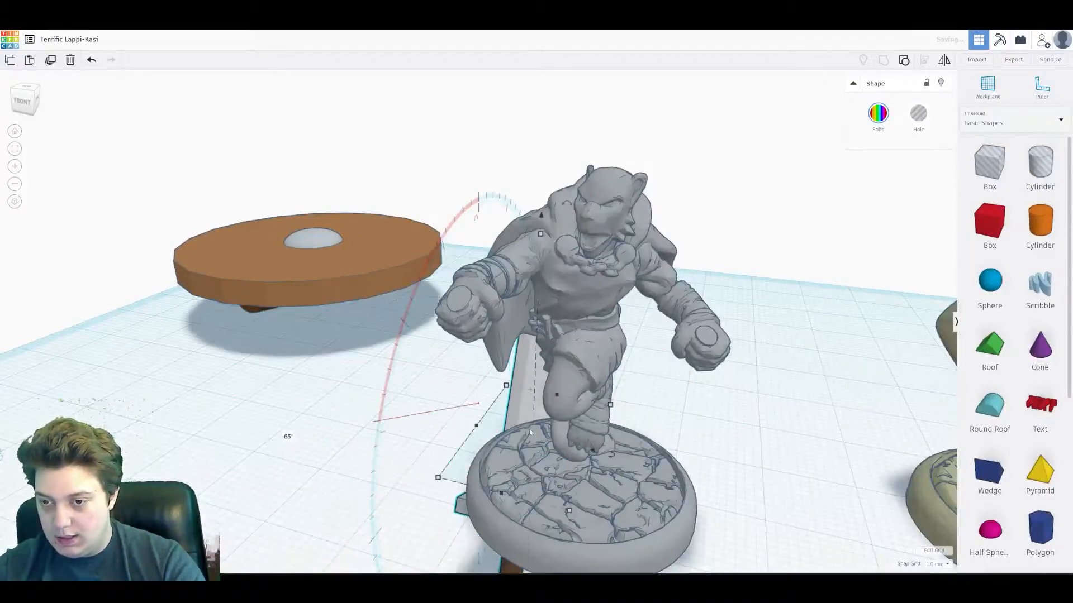
{"action": "key", "text": "ctrl+z"}
Rotate the sword so its blade points diagonally up and forward, like the sword of the finished tan figure
{"action": "scroll", "coordinate": [491, 363], "scroll_direction": "down", "scroll_amount": 3}
{"action": "right_click_drag", "start_coordinate": [581, 364], "coordinate": [554, 373]}
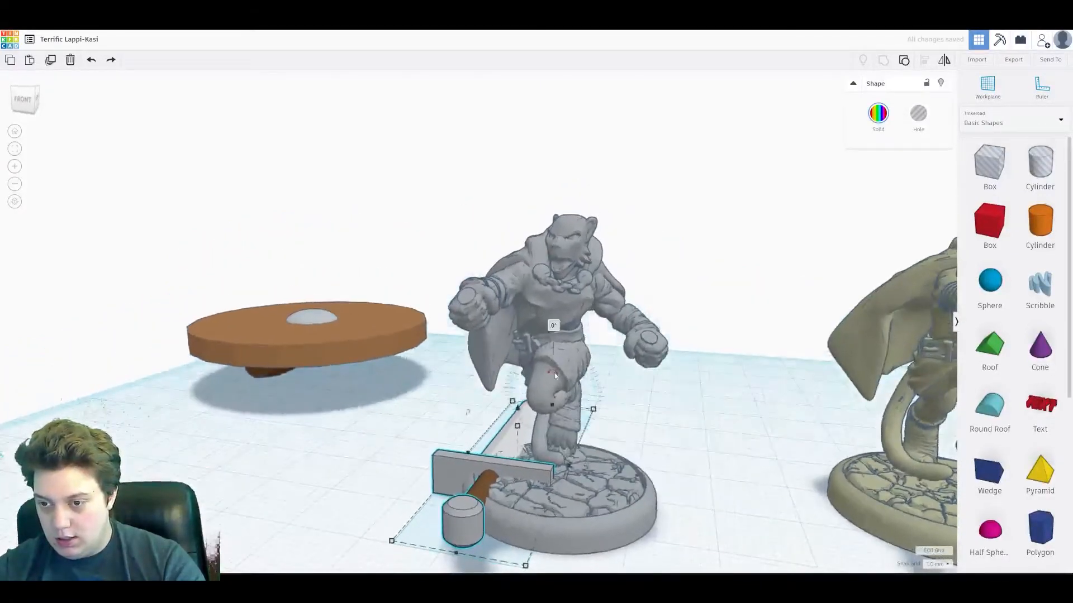
{"action": "left_click_drag", "start_coordinate": [511, 399], "coordinate": [484, 342]}
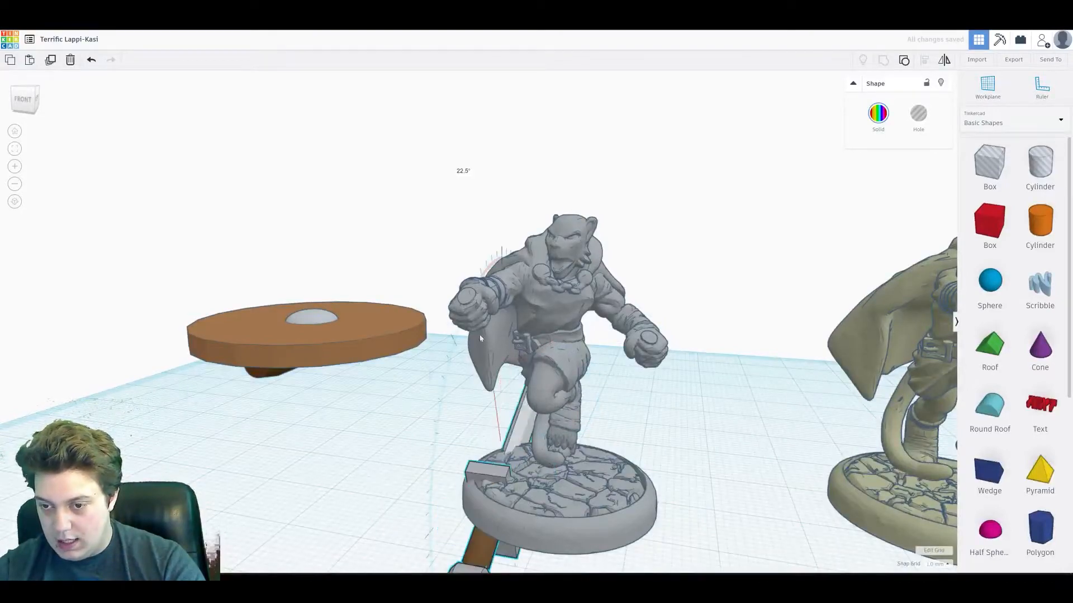
{"action": "right_click_drag", "start_coordinate": [771, 277], "coordinate": [646, 289]}
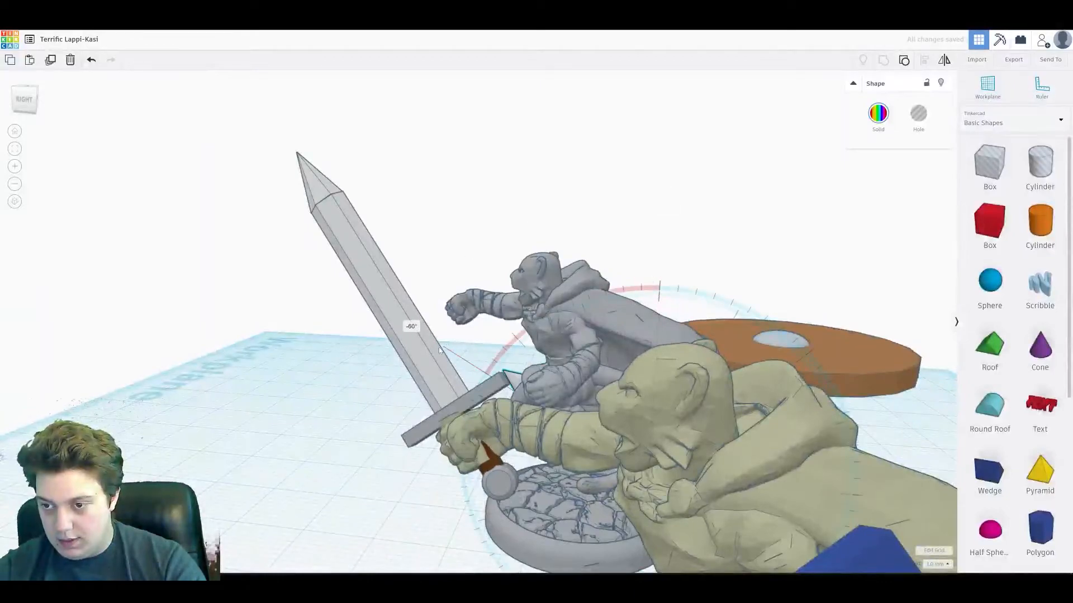
{"action": "left_click_drag", "start_coordinate": [671, 306], "coordinate": [702, 7]}
Move the sword in front of the raised fist and scale it down proportionally to suit the figure
{"action": "left_click_drag", "start_coordinate": [709, 211], "coordinate": [459, 237]}
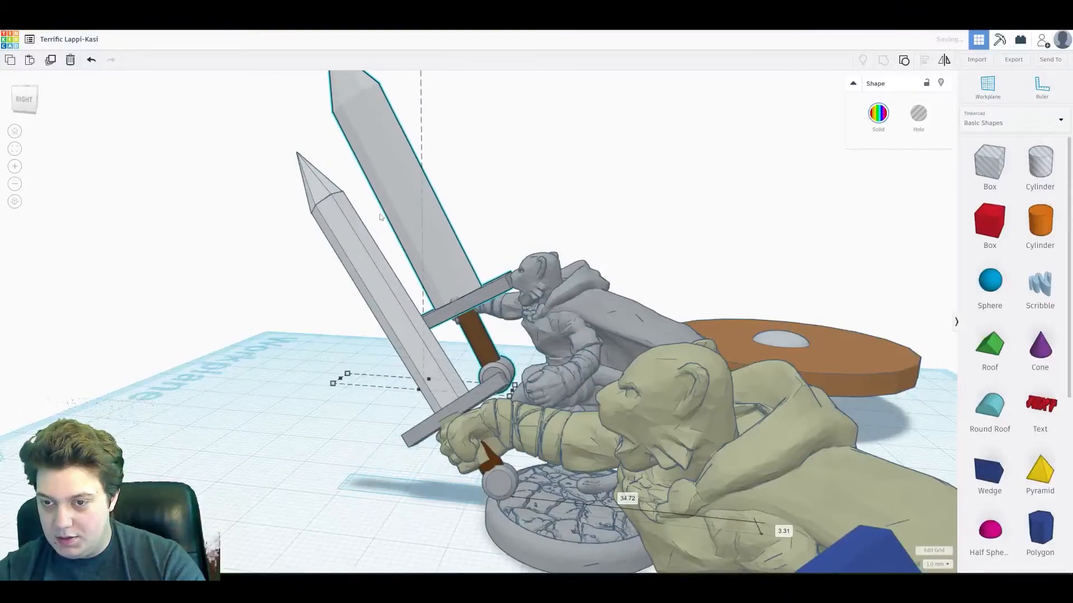
{"action": "middle_click_drag", "start_coordinate": [380, 219], "coordinate": [564, 296]}
{"action": "left_click_drag", "start_coordinate": [520, 159], "coordinate": [514, 275]}
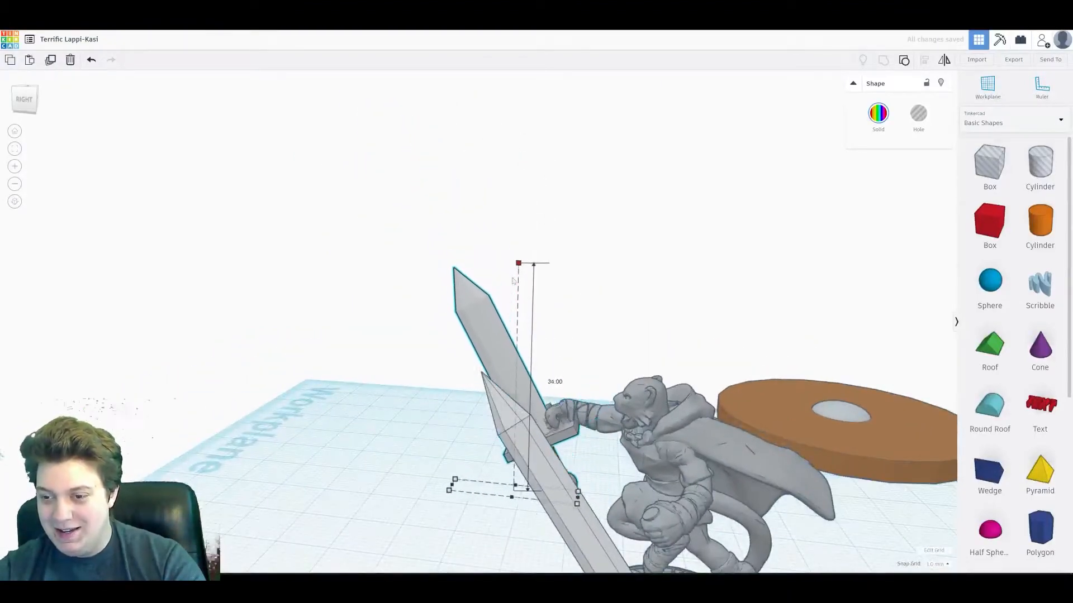
{"action": "right_click_drag", "start_coordinate": [486, 378], "coordinate": [535, 441]}
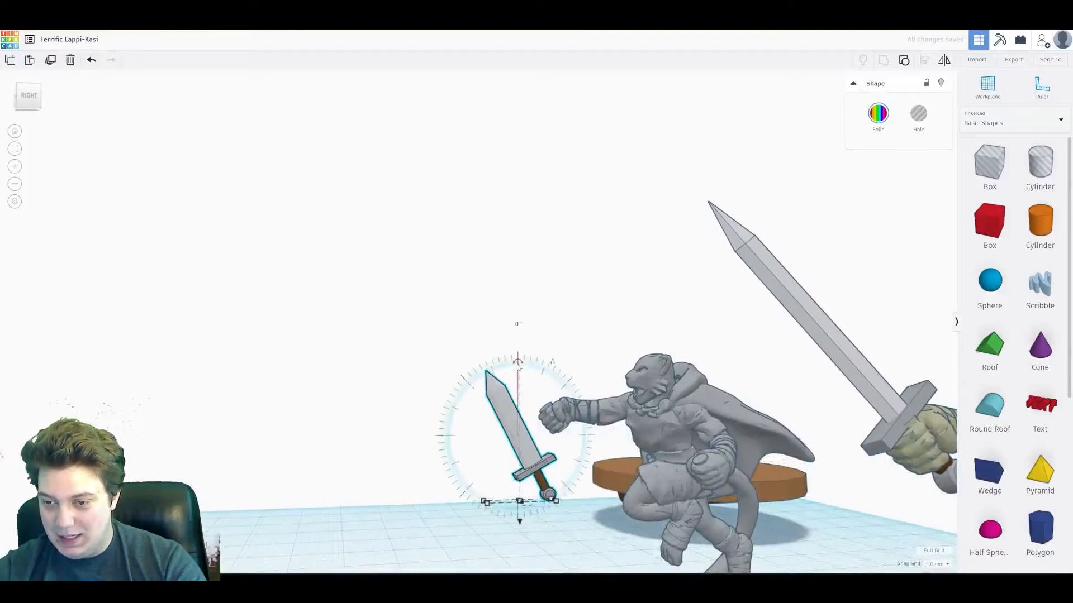
Raise the sword and shift it sideways until its handle lines up with the raised fist
{"action": "right_click_drag", "start_coordinate": [522, 378], "coordinate": [524, 330]}
{"action": "left_click_drag", "start_coordinate": [520, 320], "coordinate": [520, 253]}
{"action": "left_click_drag", "start_coordinate": [510, 344], "coordinate": [522, 344]}
{"action": "left_click_drag", "start_coordinate": [528, 255], "coordinate": [515, 256]}
{"action": "left_click_drag", "start_coordinate": [530, 257], "coordinate": [530, 267]}
Seat the sword's handle inside the raised fist with small height and alignment corrections, checking the grip from the front
{"action": "key", "text": "f"}
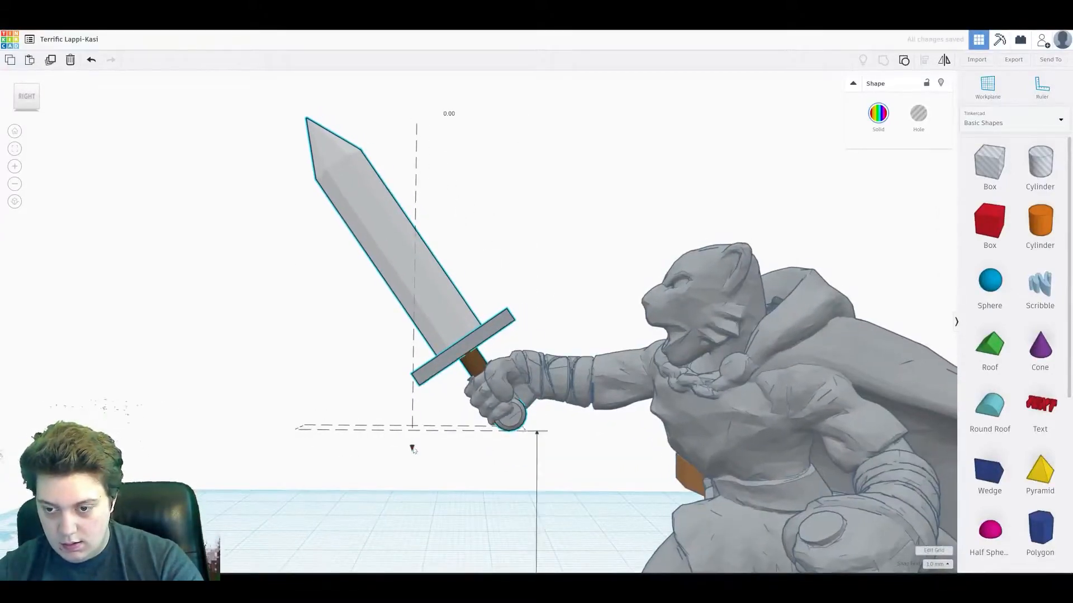
{"action": "left_click_drag", "start_coordinate": [412, 449], "coordinate": [411, 462]}
{"action": "left_click", "coordinate": [465, 239]}
{"action": "right_click_drag", "start_coordinate": [465, 239], "coordinate": [155, 256]}
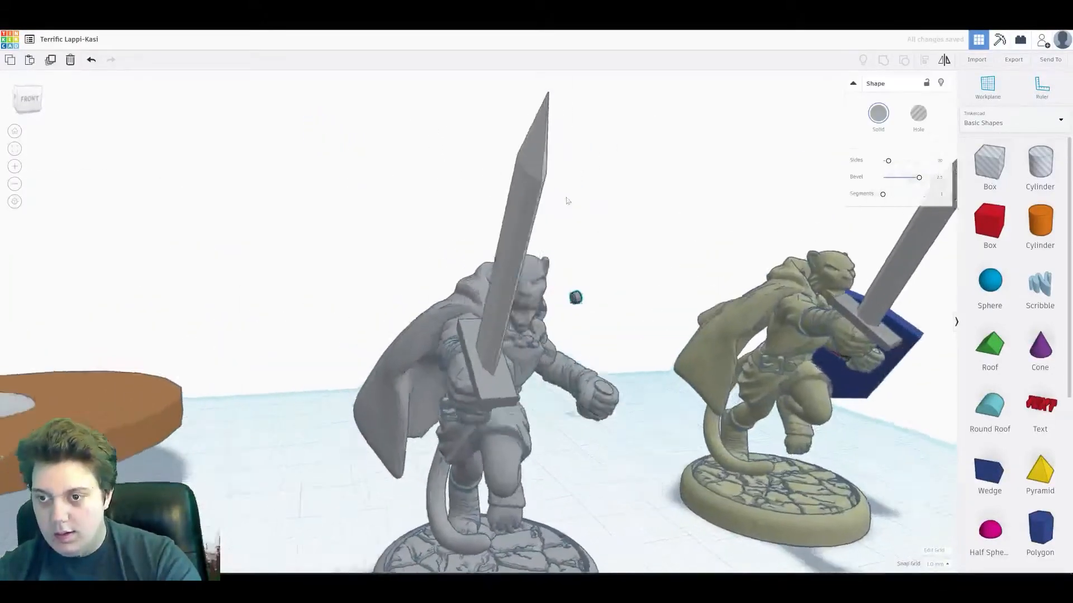
{"action": "left_click", "coordinate": [493, 252]}
{"action": "left_click_drag", "start_coordinate": [481, 163], "coordinate": [450, 149]}
{"action": "right_click_drag", "start_coordinate": [615, 179], "coordinate": [700, 167]}
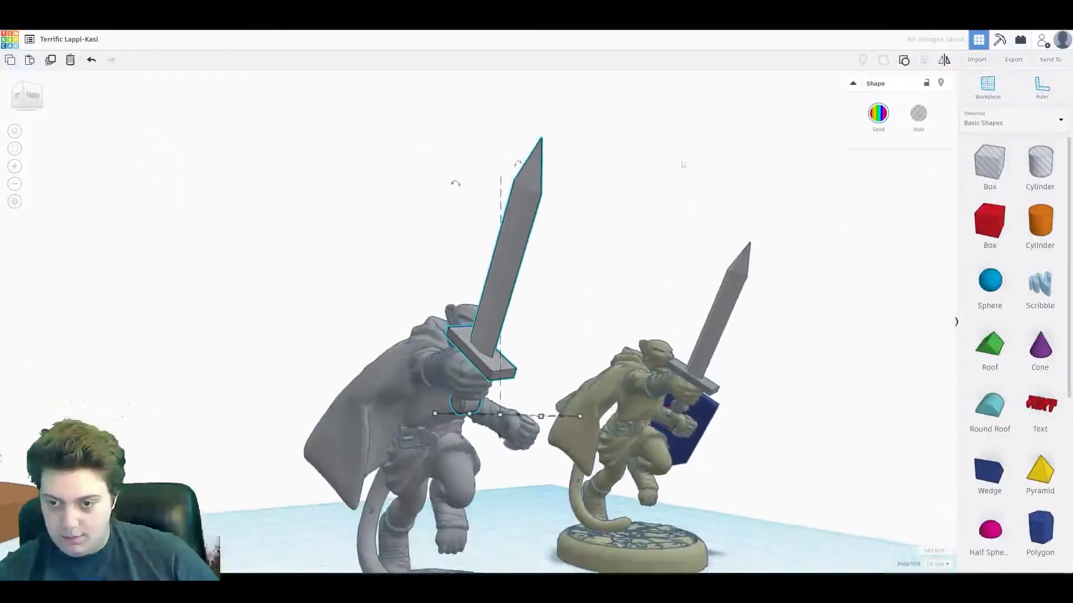
{"action": "left_click", "coordinate": [647, 194]}
Move the round shield to between the two figures and thicken it to 14 mm overall
{"action": "right_click_drag", "start_coordinate": [647, 194], "coordinate": [480, 206]}
{"action": "left_click", "coordinate": [480, 206]}
{"action": "left_click_drag", "start_coordinate": [481, 207], "coordinate": [706, 425]}
{"action": "right_click_drag", "start_coordinate": [707, 411], "coordinate": [577, 280]}
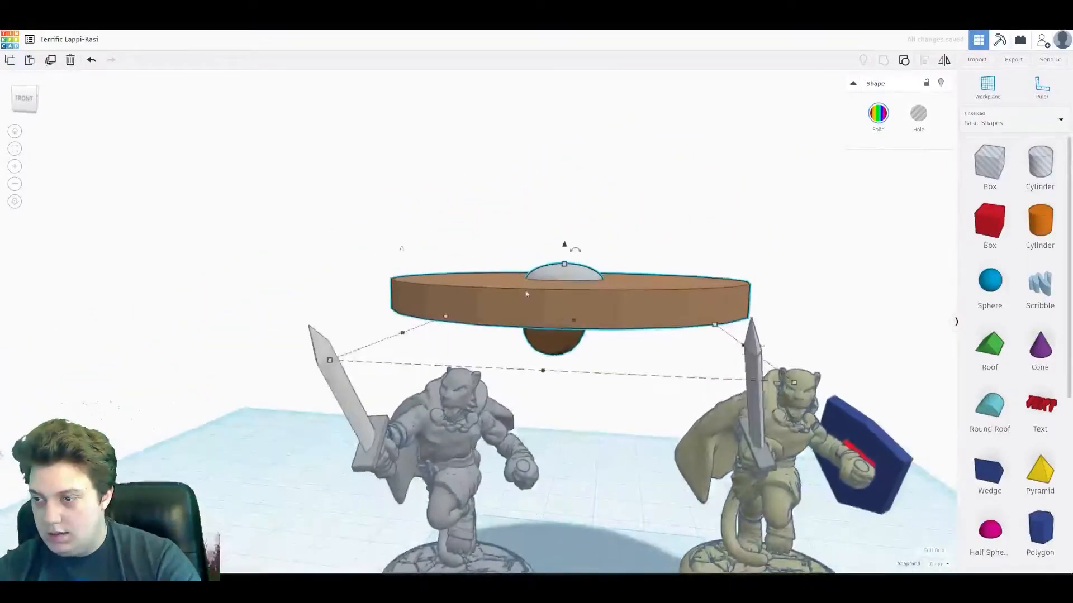
{"action": "left_click_drag", "start_coordinate": [563, 266], "coordinate": [565, 247]}
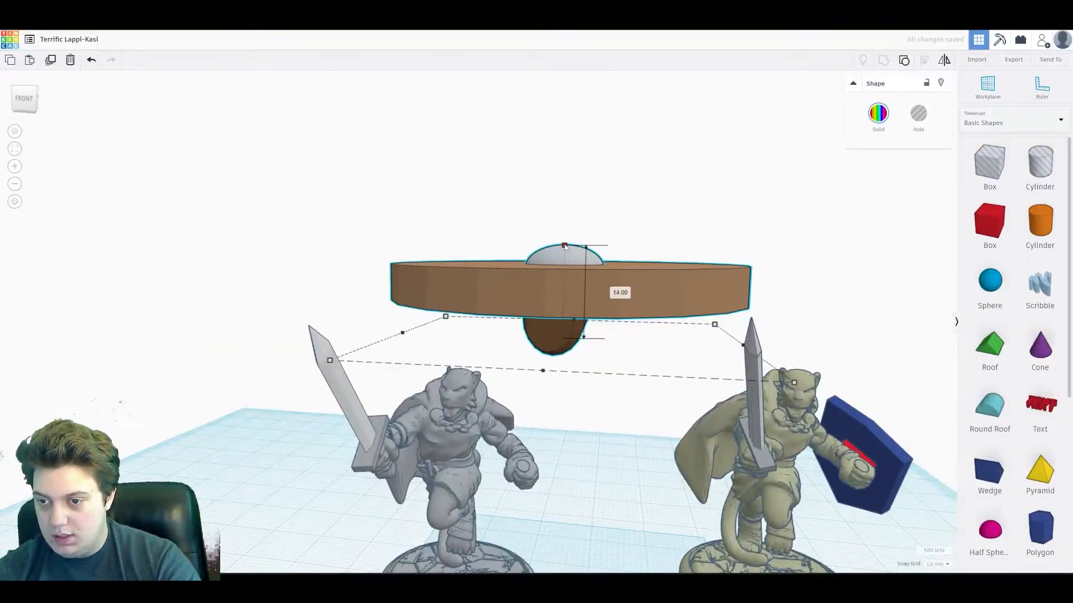
Stand the round shield upright and turn it so the grip on its back faces the grey figure
{"action": "right_click_drag", "start_coordinate": [524, 232], "coordinate": [519, 268]}
{"action": "left_click_drag", "start_coordinate": [571, 222], "coordinate": [703, 276], "text": "shift"}
{"action": "right_click_drag", "start_coordinate": [626, 341], "coordinate": [679, 353]}
{"action": "left_click_drag", "start_coordinate": [540, 412], "coordinate": [634, 417]}
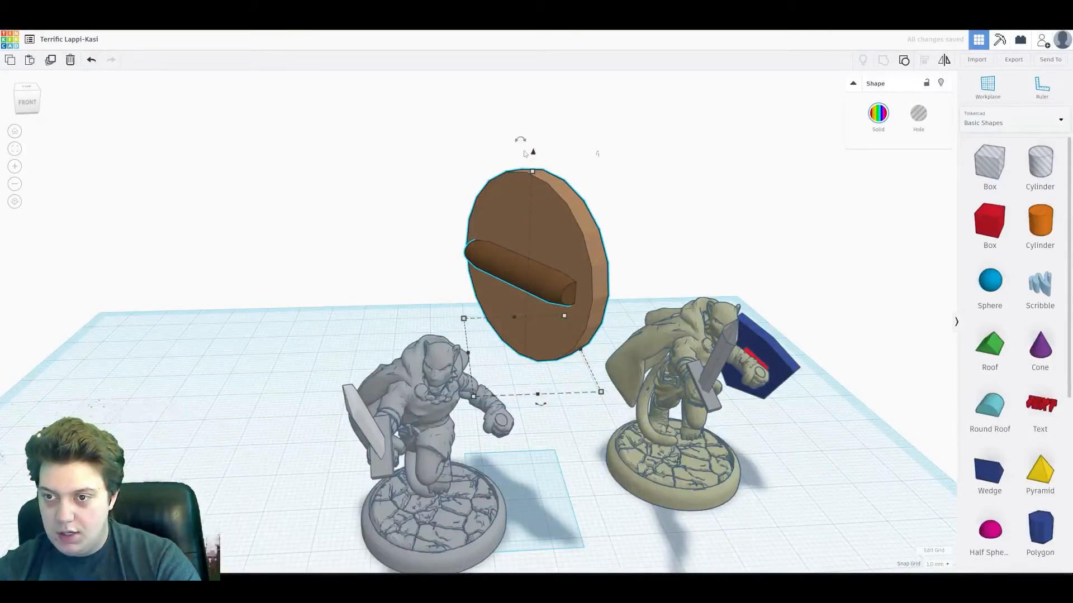
Lower the round shield, scale it down and place it beside the figure's lowered arm
{"action": "left_click_drag", "start_coordinate": [533, 154], "coordinate": [556, 353]}
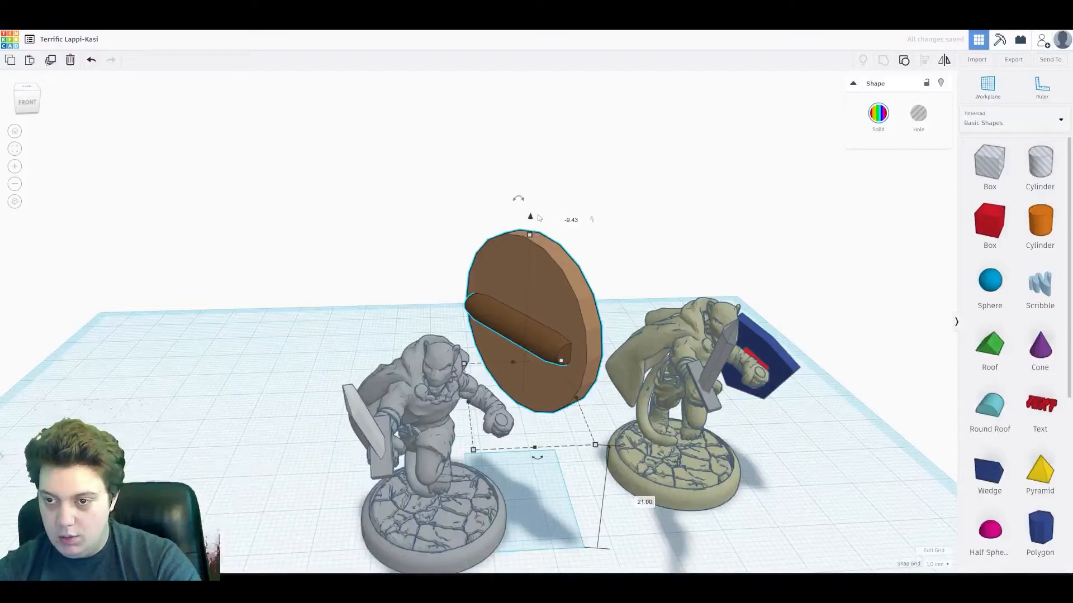
{"action": "left_click_drag", "start_coordinate": [531, 217], "coordinate": [528, 299]}
{"action": "scroll", "coordinate": [554, 395], "scroll_direction": "up", "scroll_amount": 3}
{"action": "left_click_drag", "start_coordinate": [553, 395], "coordinate": [559, 407]}
{"action": "right_click_drag", "start_coordinate": [475, 344], "coordinate": [347, 335]}
{"action": "middle_click_drag", "start_coordinate": [559, 403], "coordinate": [482, 238]}
{"action": "right_click_drag", "start_coordinate": [482, 238], "coordinate": [512, 334]}
{"action": "mouse_move", "coordinate": [484, 180]}
{"action": "left_mouse_down"}
{"action": "mouse_move", "coordinate": [492, 306]}
{"action": "mouse_move", "coordinate": [477, 179]}
{"action": "mouse_move", "coordinate": [476, 194]}
{"action": "left_mouse_up"}
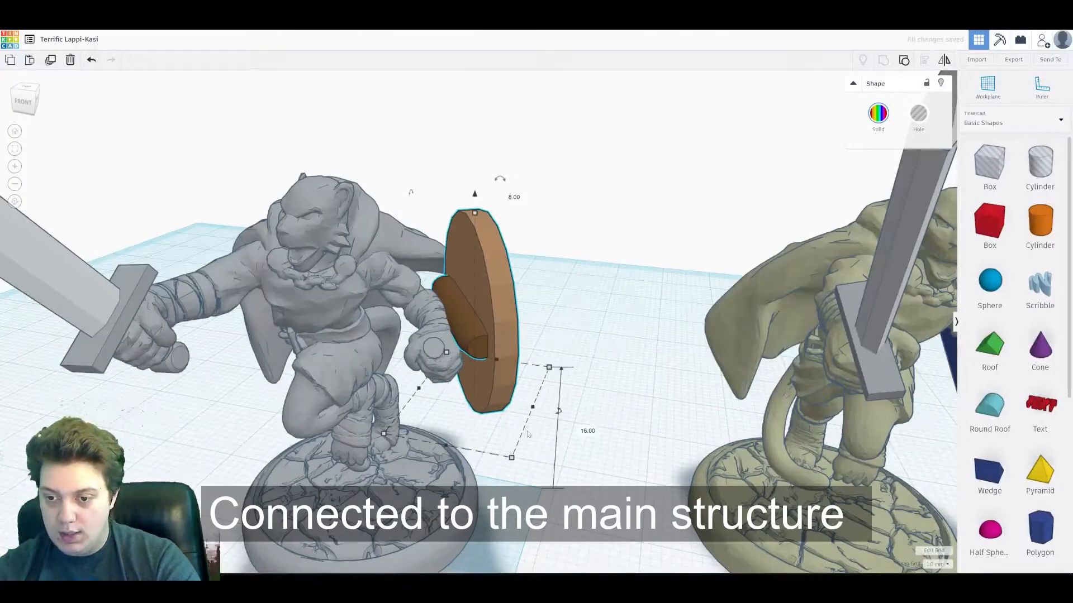
Turn the shield and shift it toward the lowered forearm so its grip follows the arm's direction
{"action": "mouse_move", "coordinate": [559, 410]}
{"action": "left_mouse_down"}
{"action": "mouse_move", "coordinate": [570, 404]}
{"action": "mouse_move", "coordinate": [556, 419]}
{"action": "left_mouse_up"}
{"action": "left_click_drag", "start_coordinate": [471, 278], "coordinate": [455, 275]}
{"action": "left_click_drag", "start_coordinate": [488, 179], "coordinate": [386, 187]}
{"action": "right_click_drag", "start_coordinate": [497, 246], "coordinate": [441, 240]}
{"action": "left_click_drag", "start_coordinate": [423, 269], "coordinate": [447, 262]}
{"action": "right_click_drag", "start_coordinate": [452, 245], "coordinate": [447, 290]}
{"action": "left_click_drag", "start_coordinate": [403, 211], "coordinate": [387, 209]}
Fine-adjust the shield's height and position so its grip meets the lowered fist
{"action": "right_click_drag", "start_coordinate": [402, 234], "coordinate": [411, 296]}
{"action": "scroll", "coordinate": [411, 297], "scroll_direction": "up", "scroll_amount": 3}
{"action": "scroll", "coordinate": [411, 296], "scroll_direction": "down", "scroll_amount": 1}
{"action": "left_click_drag", "start_coordinate": [422, 163], "coordinate": [423, 182]}
{"action": "right_click_drag", "start_coordinate": [427, 223], "coordinate": [416, 358]}
{"action": "left_click_drag", "start_coordinate": [428, 466], "coordinate": [463, 477]}
{"action": "scroll", "coordinate": [565, 394], "scroll_direction": "up", "scroll_amount": 4}
{"action": "right_click_drag", "start_coordinate": [503, 475], "coordinate": [540, 257]}
{"action": "scroll", "coordinate": [299, 189], "scroll_direction": "down", "scroll_amount": 5}
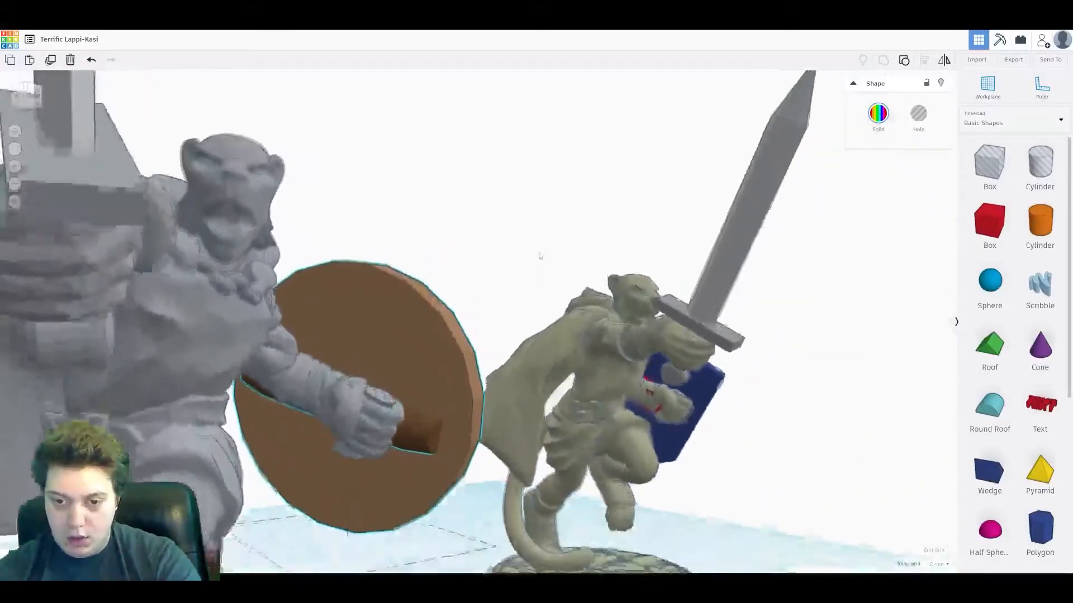
Make final corrections to the shield's placement so it connects with the forearm and fist, and deselect it
{"action": "left_click_drag", "start_coordinate": [426, 259], "coordinate": [452, 109]}
{"action": "right_click_drag", "start_coordinate": [399, 195], "coordinate": [274, 246]}
{"action": "left_click_drag", "start_coordinate": [363, 270], "coordinate": [401, 163]}
{"action": "right_click_drag", "start_coordinate": [401, 163], "coordinate": [234, 151]}
{"action": "right_click_drag", "start_coordinate": [490, 167], "coordinate": [872, 193]}
{"action": "left_click", "coordinate": [572, 226]}
{"action": "right_click_drag", "start_coordinate": [548, 251], "coordinate": [486, 251]}
{"action": "scroll", "coordinate": [491, 262], "scroll_direction": "down", "scroll_amount": 4}
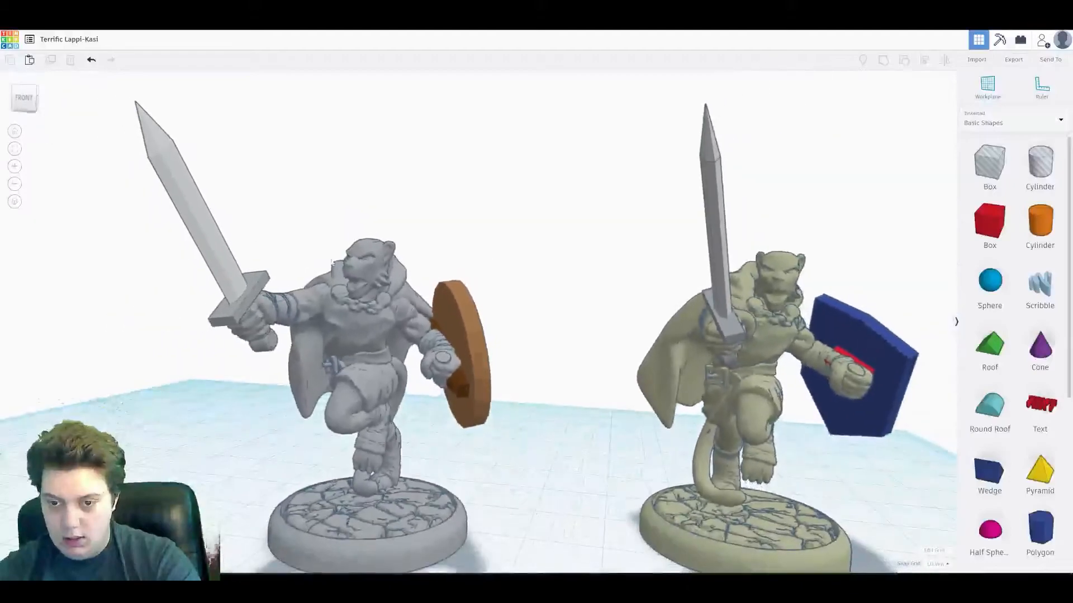
Group the grey figure, its sword and the round shield into one object and deselect it
{"action": "left_click_drag", "start_coordinate": [135, 115], "coordinate": [511, 560]}
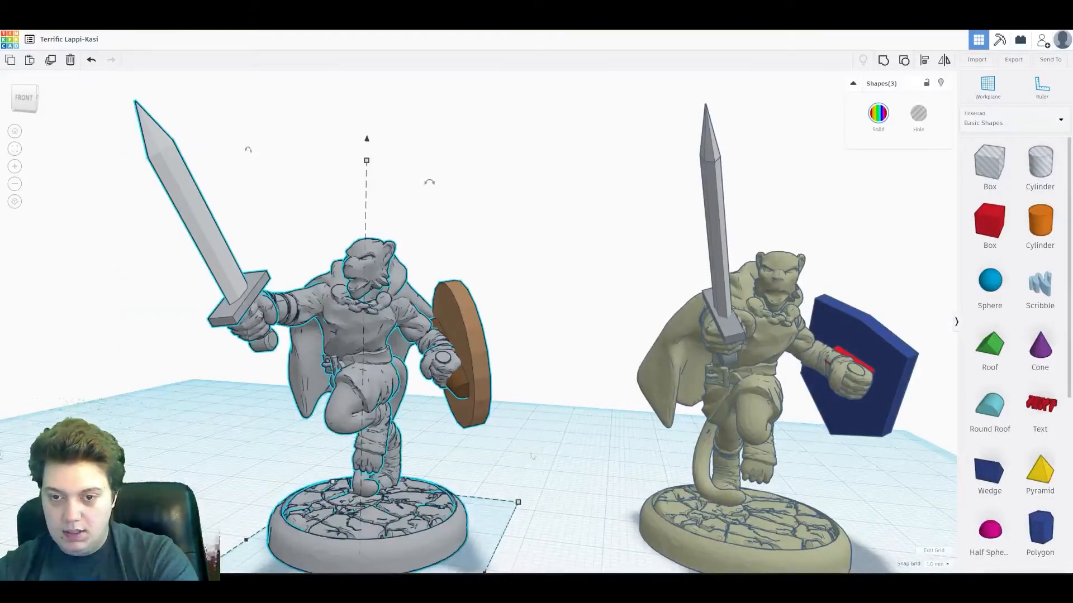
{"action": "left_click", "coordinate": [882, 60]}
{"action": "left_click", "coordinate": [489, 239]}
Inspect the combined grey figure with its sword and shield from several angles and distances
{"action": "right_click_drag", "start_coordinate": [264, 242], "coordinate": [398, 226]}
{"action": "scroll", "coordinate": [459, 252], "scroll_direction": "up", "scroll_amount": 4}
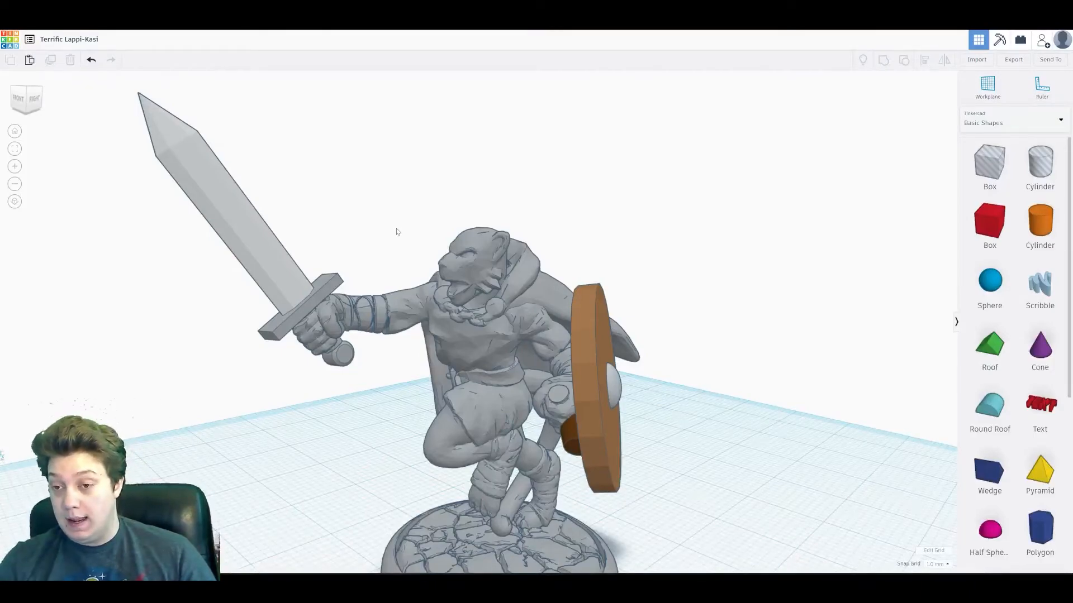
{"action": "right_click_drag", "start_coordinate": [371, 186], "coordinate": [497, 250]}
{"action": "middle_click_drag", "start_coordinate": [498, 250], "coordinate": [447, 210]}
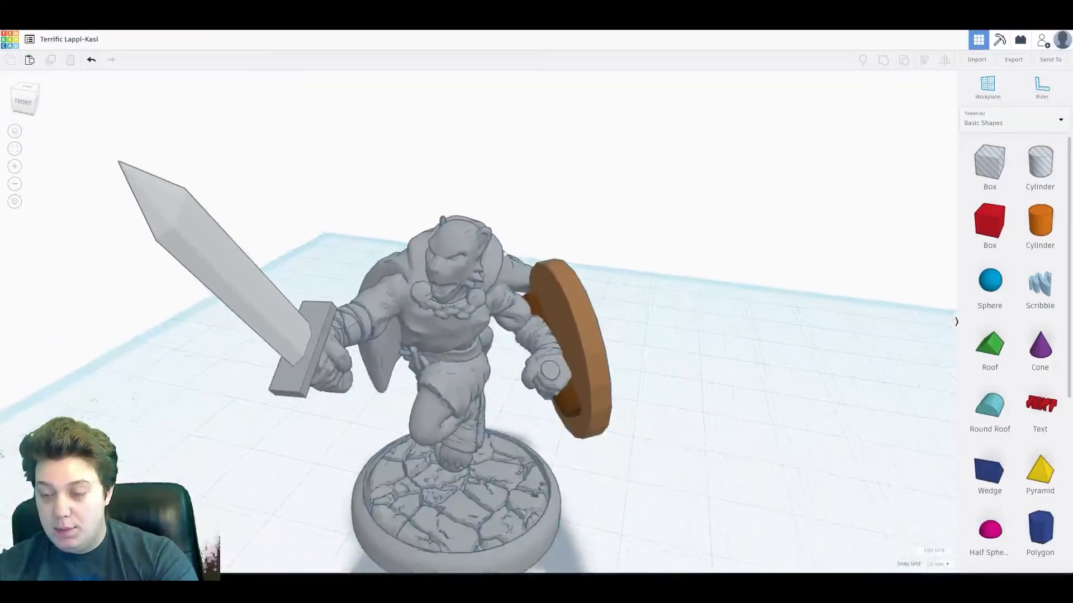
{"action": "scroll", "coordinate": [582, 412], "scroll_direction": "down", "scroll_amount": 2}
{"action": "middle_click_drag", "start_coordinate": [583, 412], "coordinate": [580, 352]}
{"action": "scroll", "coordinate": [598, 360], "scroll_direction": "down", "scroll_amount": 3}
{"action": "scroll", "coordinate": [596, 359], "scroll_direction": "up", "scroll_amount": 3}
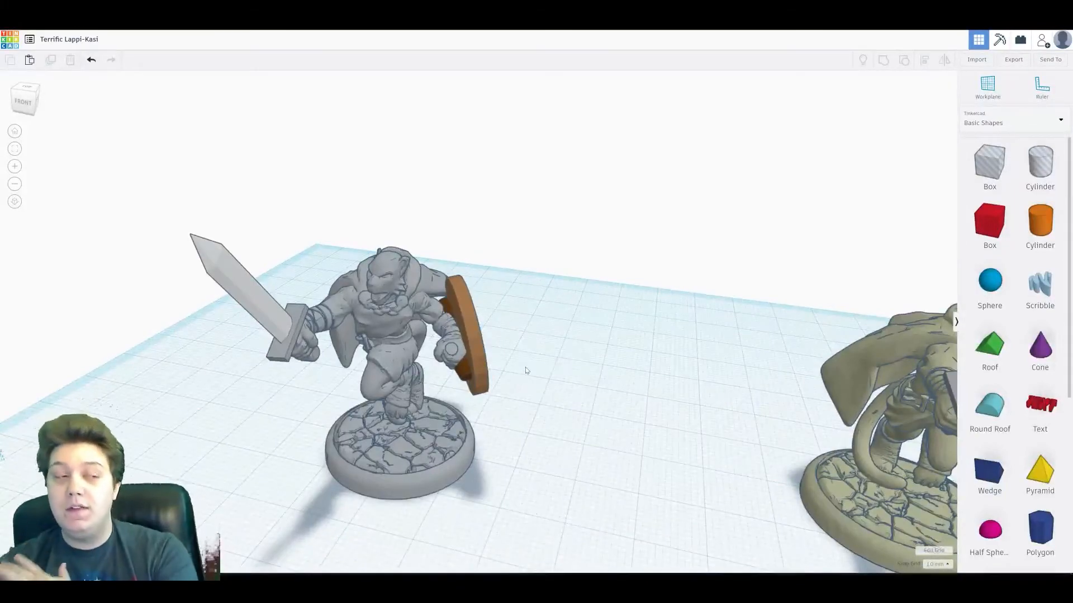
Review the export options for the whole design, covering download formats and 3D printing services, and close them
{"action": "left_click", "coordinate": [1022, 60]}
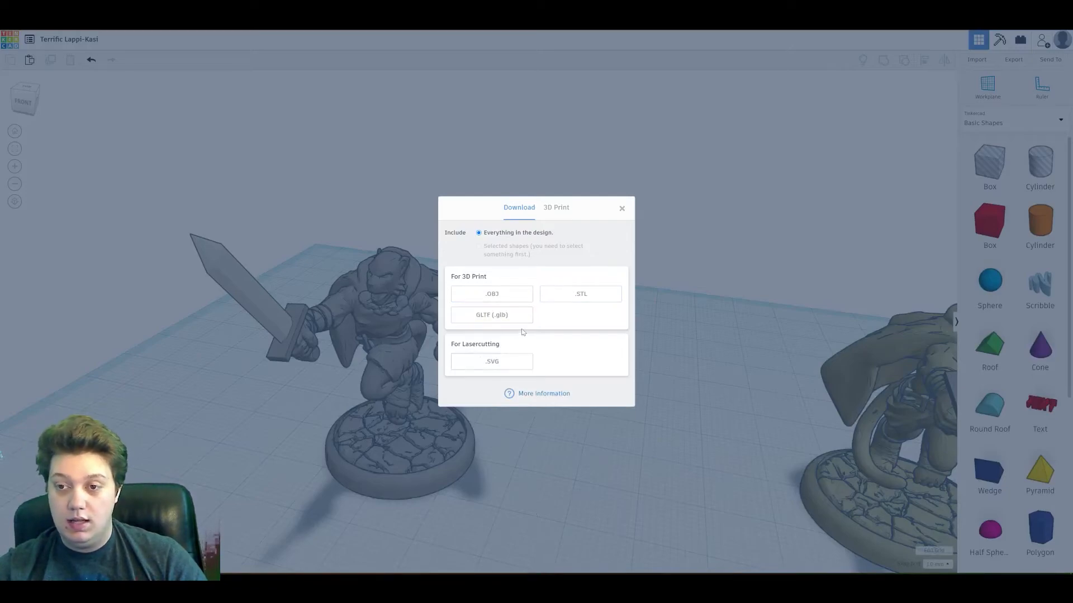
{"action": "left_click", "coordinate": [555, 213]}
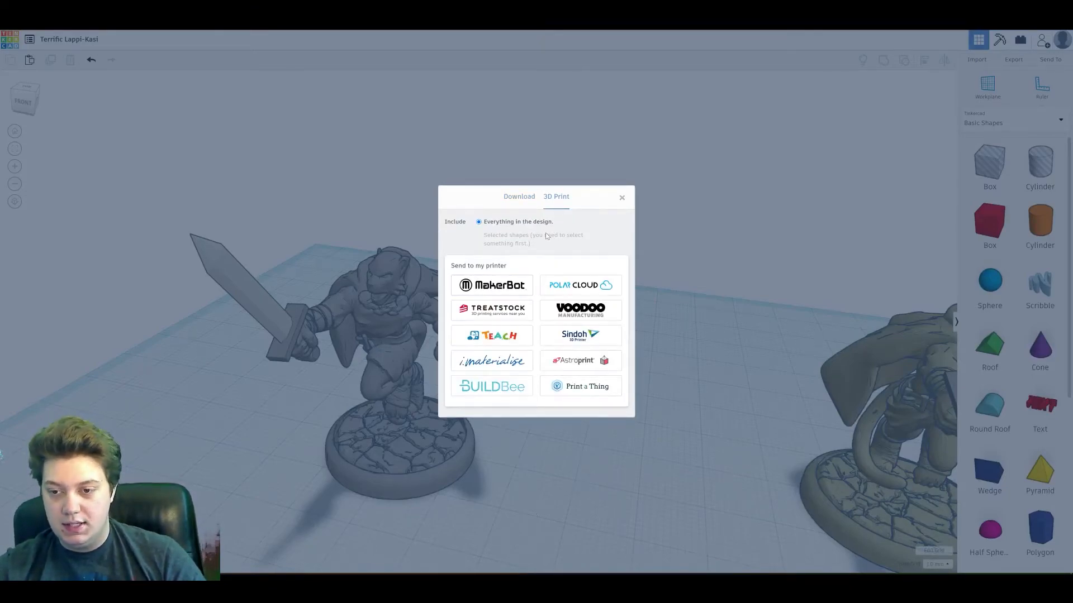
{"action": "left_click", "coordinate": [519, 197]}
{"action": "left_click", "coordinate": [518, 292]}
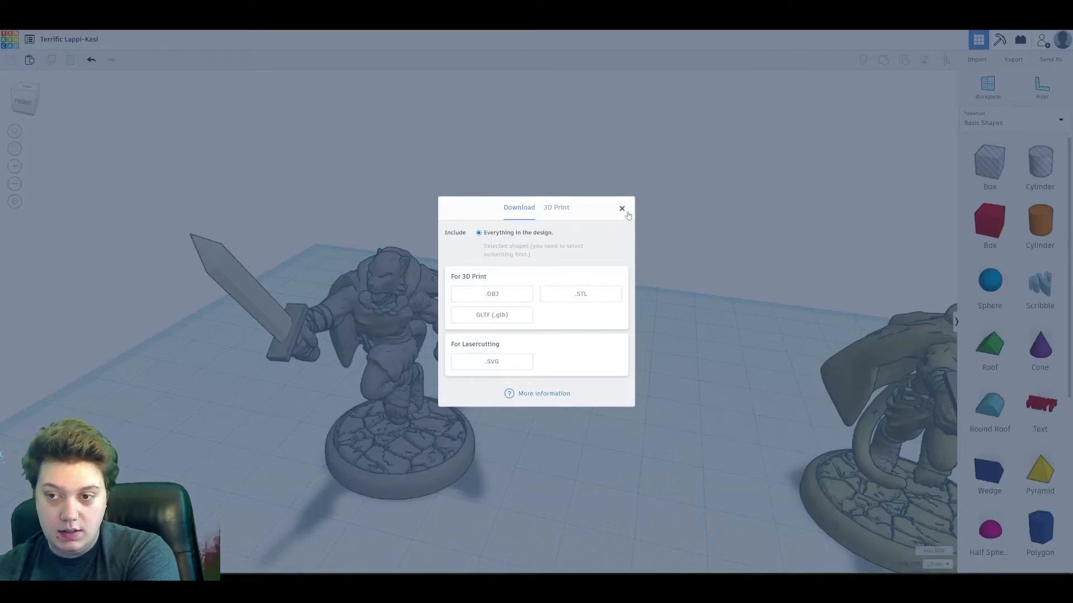
{"action": "left_click", "coordinate": [622, 209]}
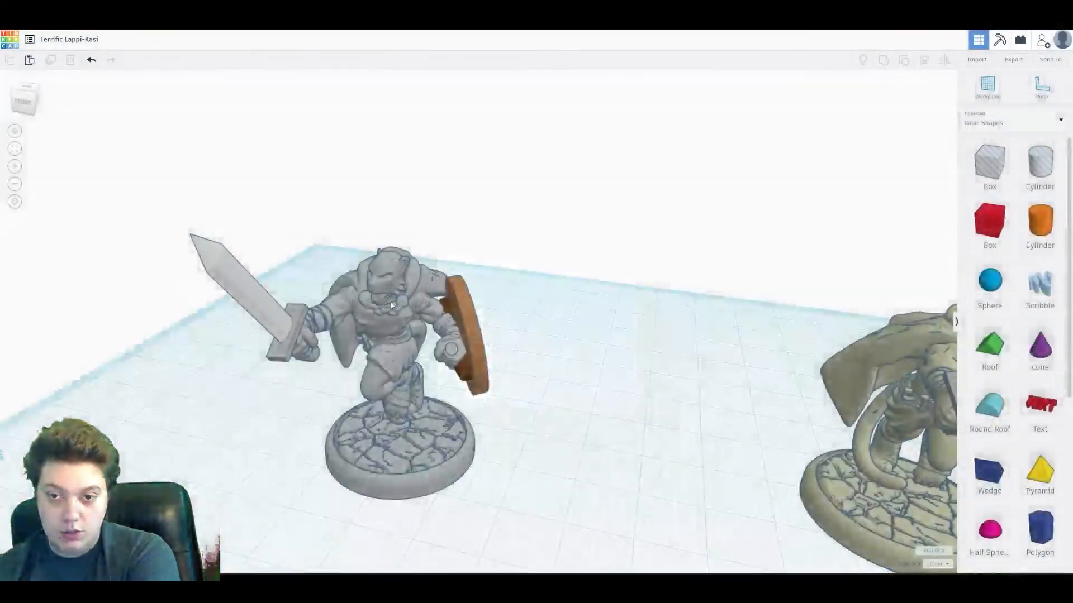
Export only the grouped grey figure as an OBJ file
{"action": "left_click", "coordinate": [1013, 62]}
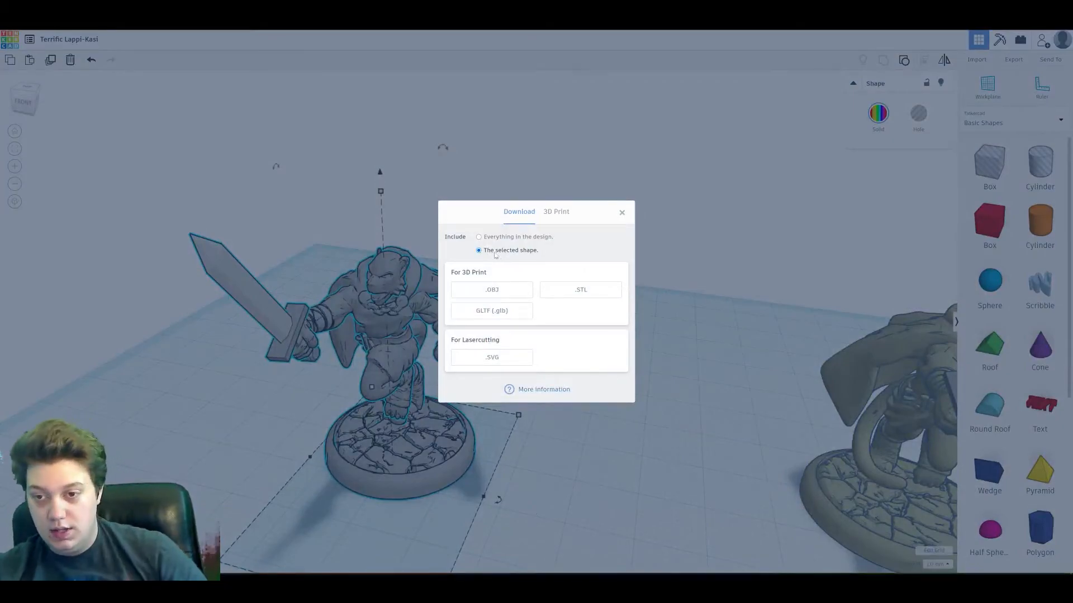
{"action": "left_click", "coordinate": [481, 289]}
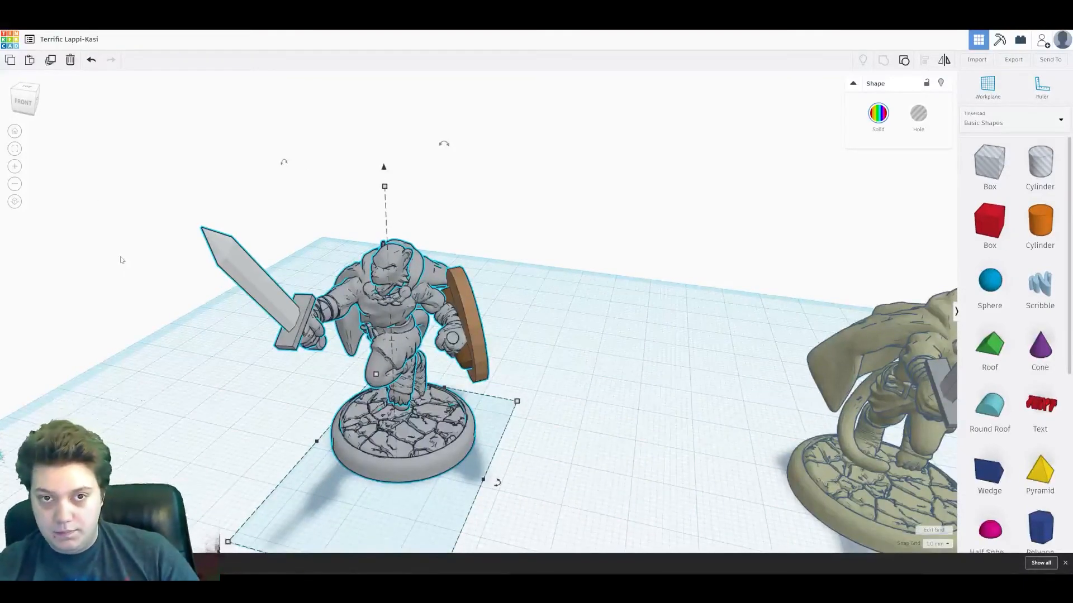
Examine the exported figure up close, deselect it and compare both finished miniatures on the workplane
{"action": "scroll", "coordinate": [299, 308], "scroll_direction": "up", "scroll_amount": 2}
{"action": "mouse_move", "coordinate": [531, 334]}
{"action": "right_mouse_down"}
{"action": "mouse_move", "coordinate": [549, 323]}
{"action": "mouse_move", "coordinate": [598, 329]}
{"action": "mouse_move", "coordinate": [607, 343]}
{"action": "mouse_move", "coordinate": [762, 331]}
{"action": "mouse_move", "coordinate": [685, 305]}
{"action": "mouse_move", "coordinate": [581, 320]}
{"action": "mouse_move", "coordinate": [525, 343]}
{"action": "right_mouse_up"}
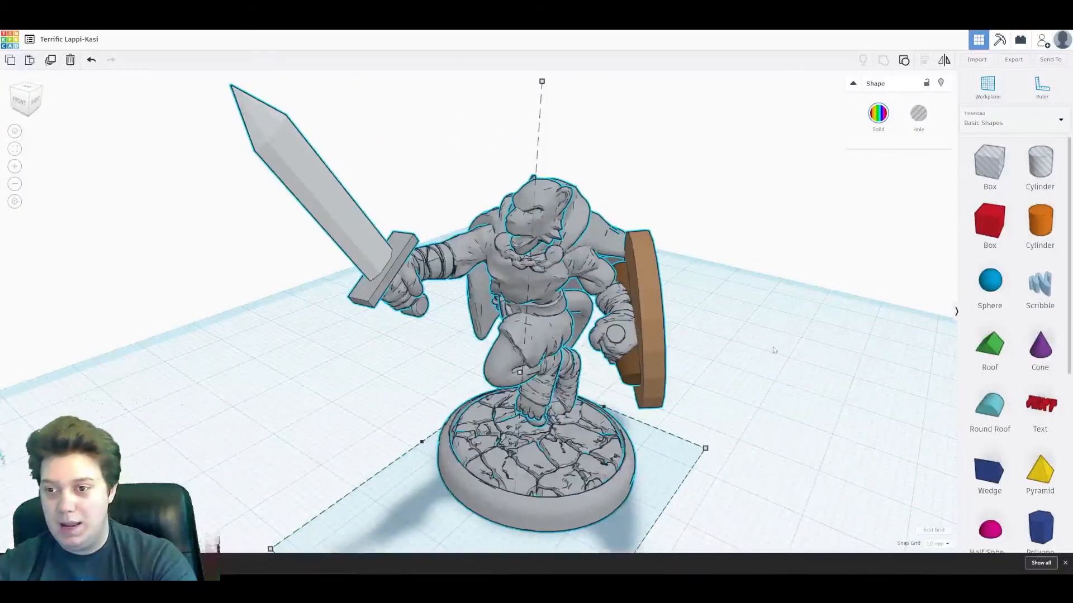
{"action": "scroll", "coordinate": [843, 338], "scroll_direction": "up", "scroll_amount": 2}
{"action": "scroll", "coordinate": [843, 337], "scroll_direction": "down", "scroll_amount": 5}
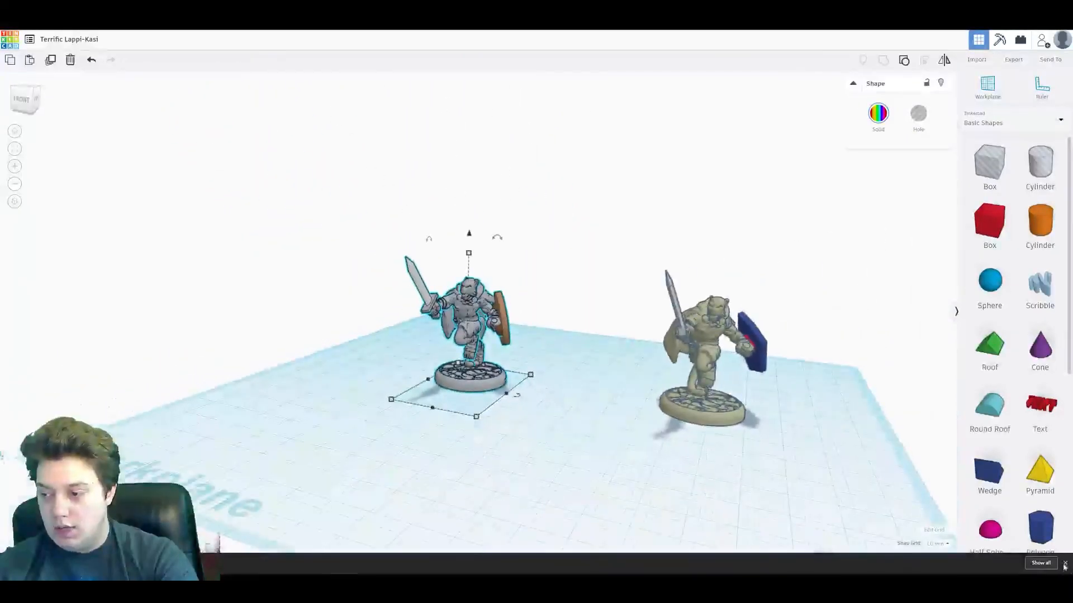
{"action": "right_click_drag", "start_coordinate": [750, 404], "coordinate": [803, 373]}
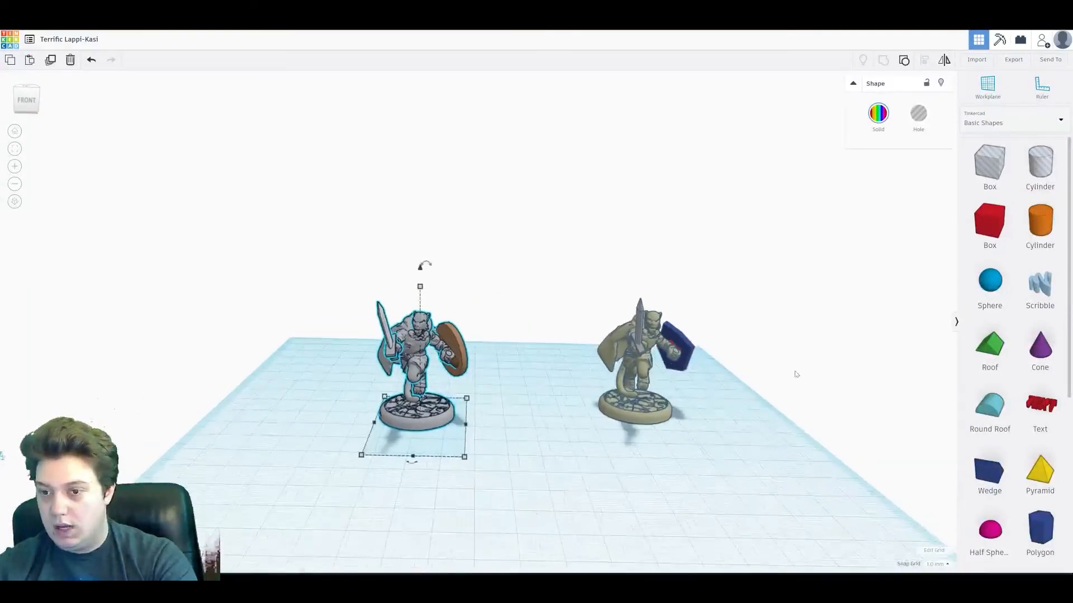
{"action": "scroll", "coordinate": [711, 407], "scroll_direction": "up", "scroll_amount": 2}
{"action": "left_click", "coordinate": [611, 373]}
{"action": "right_click_drag", "start_coordinate": [611, 376], "coordinate": [494, 365]}
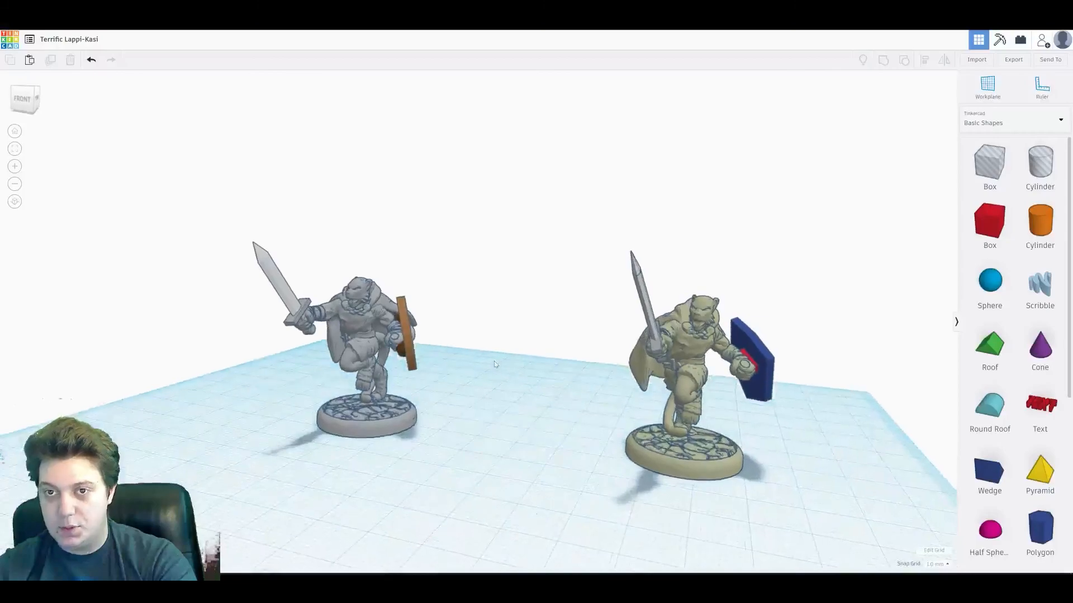